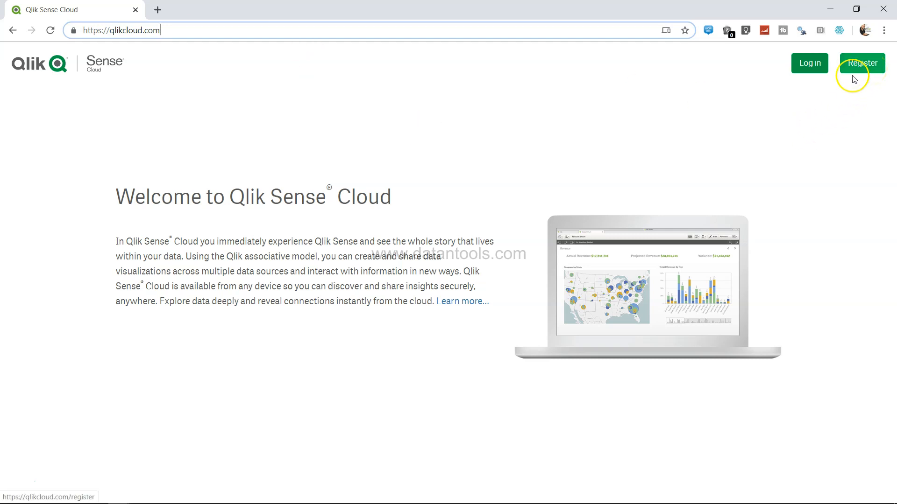
Log in to Qlik Sense Cloud with the saved account credentials
left_click(811, 61)
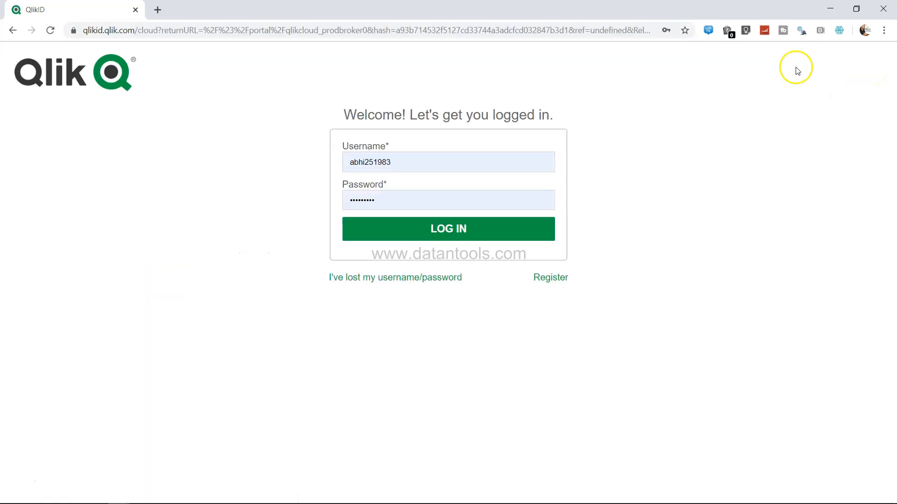
left_click(466, 233)
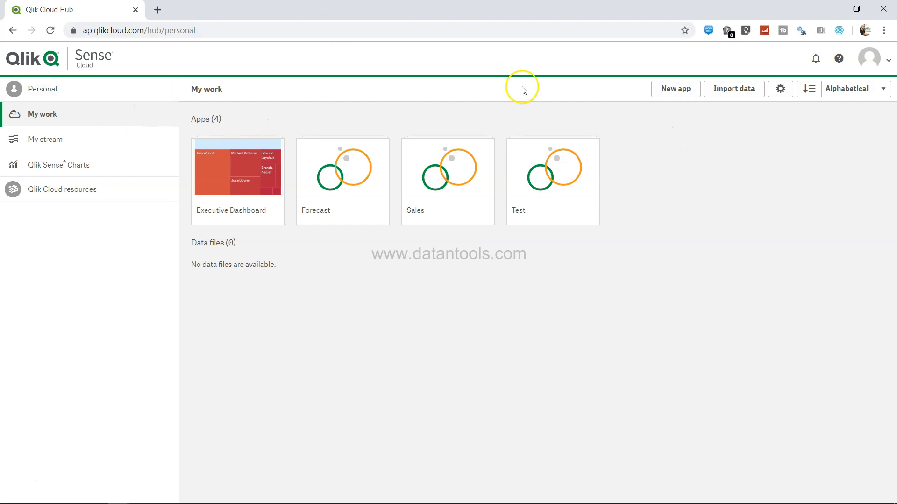
Create a new cloud app titled "Boston" and open it
left_click(678, 91)
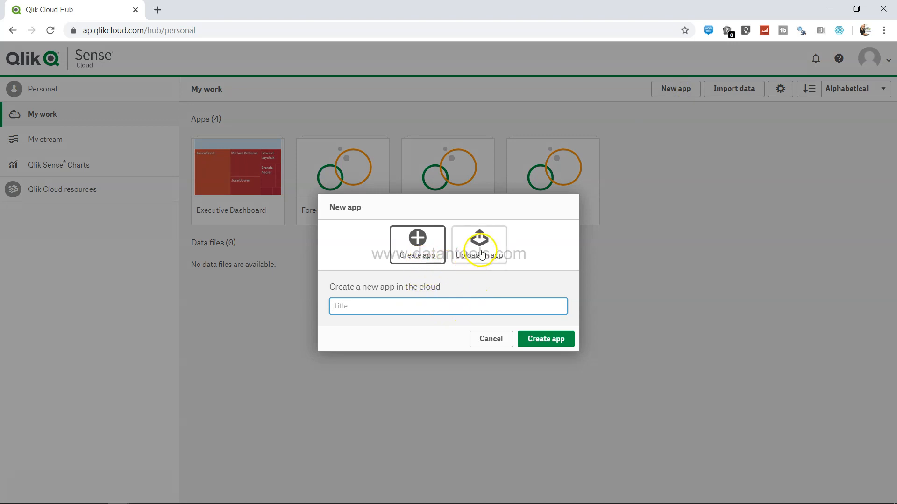
left_click(471, 305)
type("Boston")
left_click(537, 339)
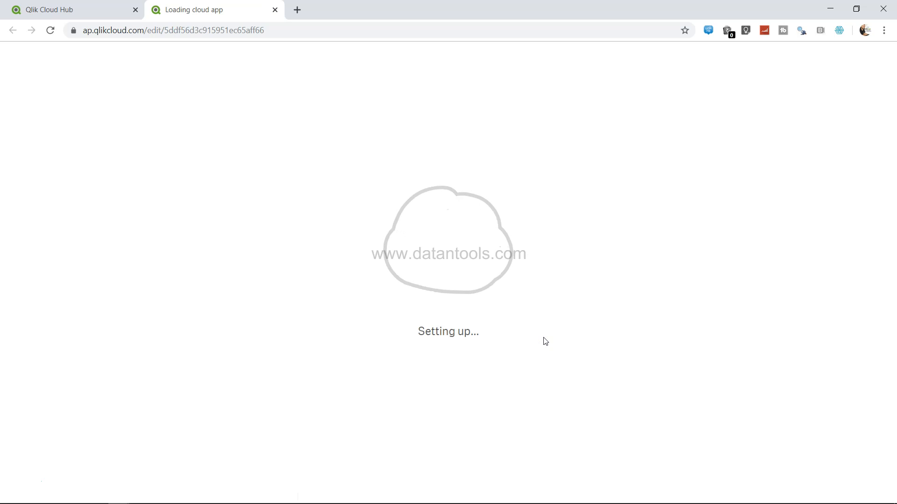
left_click(496, 344)
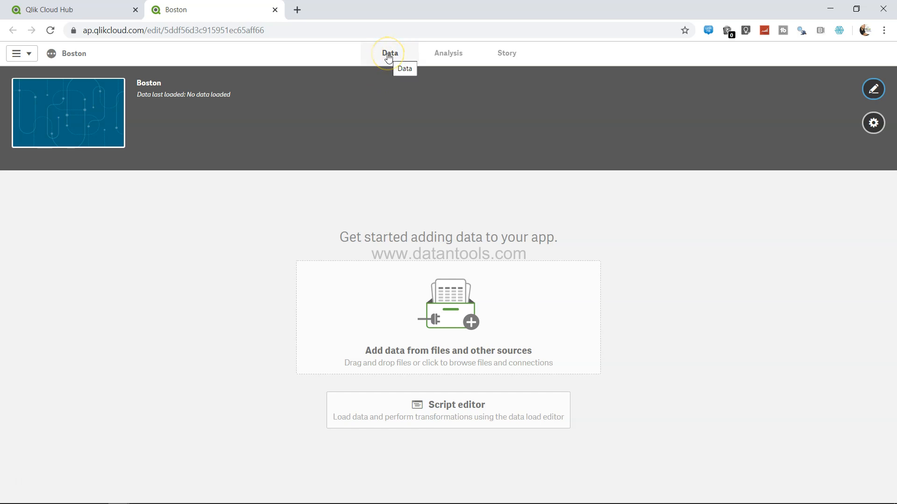
left_click(441, 56)
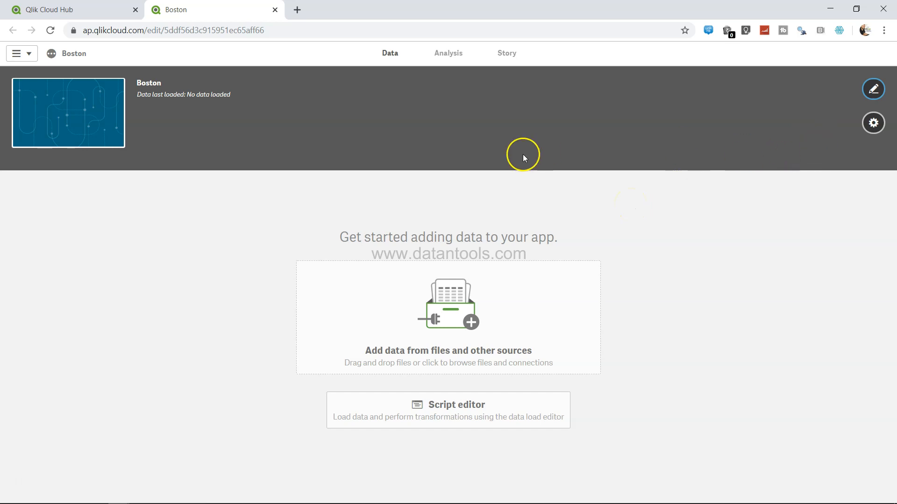
Give the Boston app the description "Factors effecting house prices in boston"
left_click(873, 89)
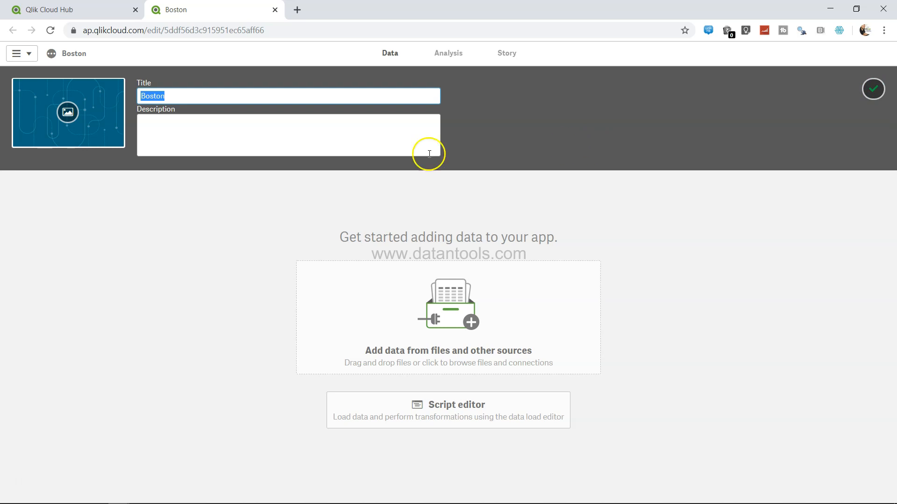
left_click(198, 97)
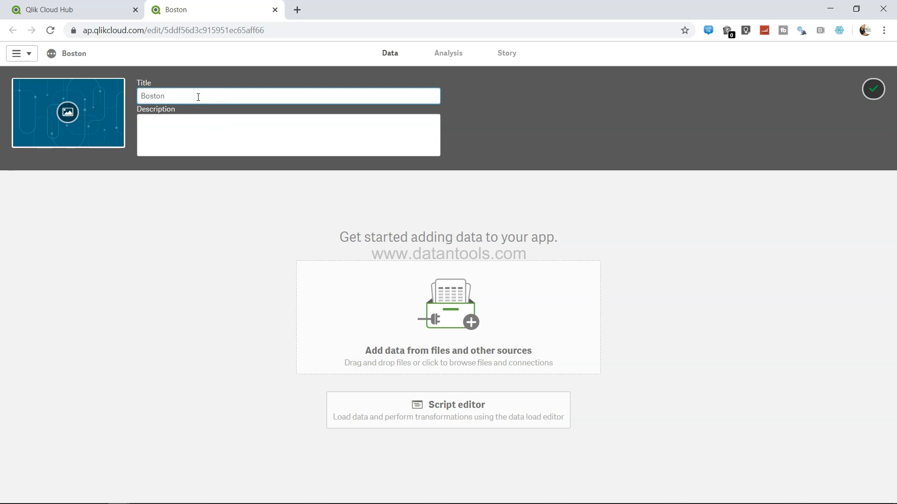
left_click(198, 122)
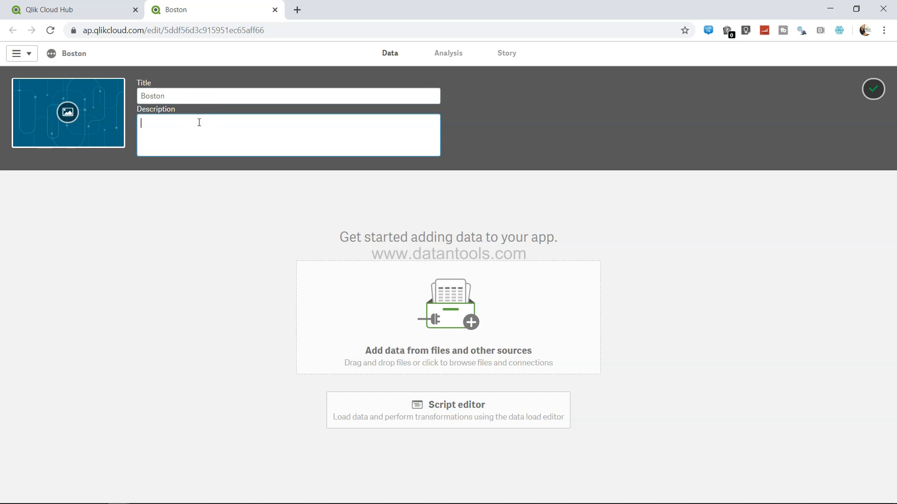
type("Pr")
key("BackSpace")
type("Factors effecting")
type(" bouse prices in boston")
left_click(249, 193)
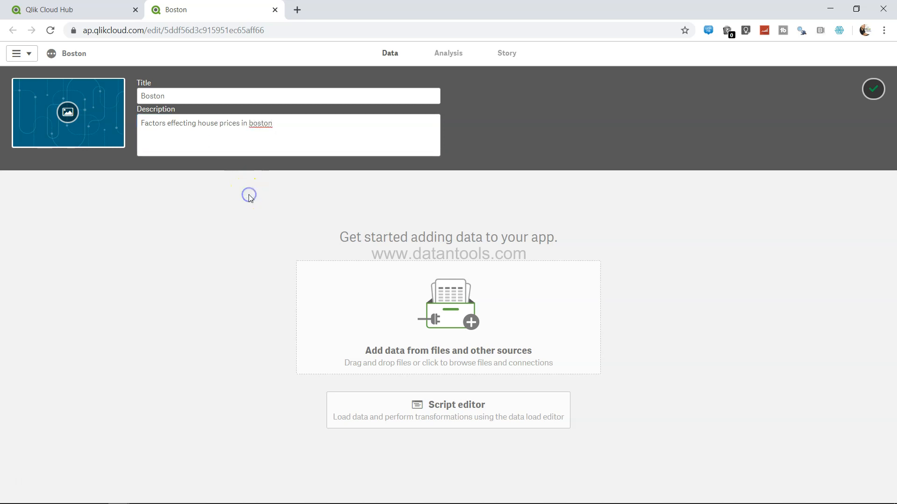
left_click(309, 197)
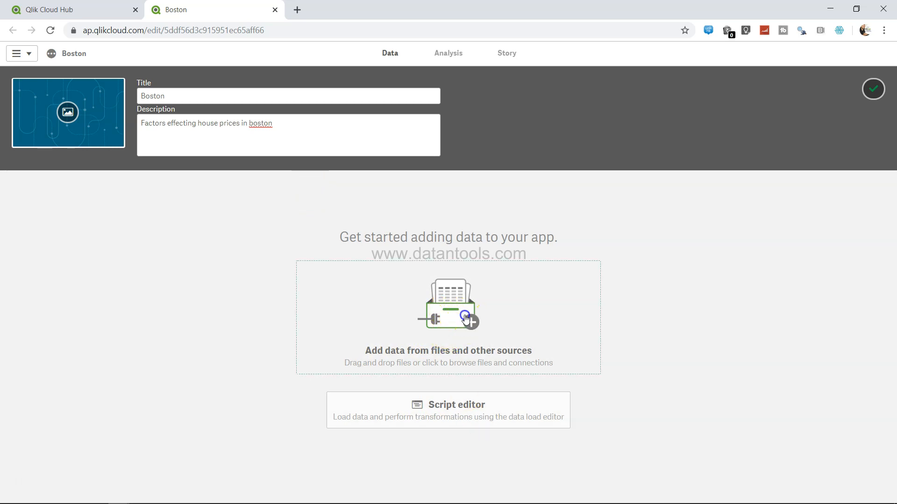
Attach the boston CSV file from Desktop > YT > Files used in tutorial as the app's data source
left_click(465, 318)
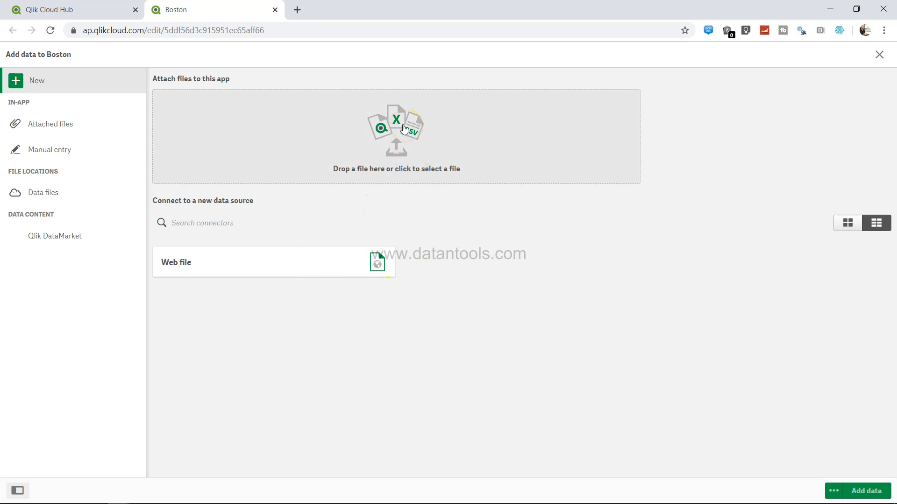
left_click(394, 169)
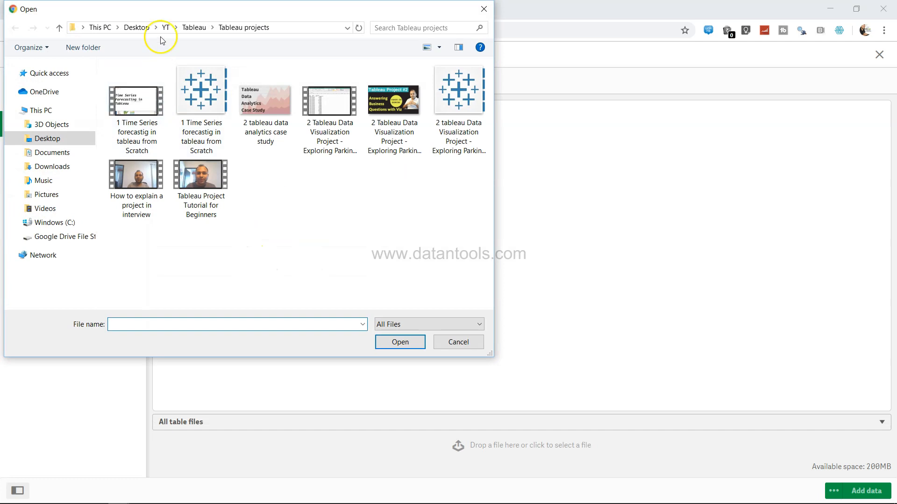
left_click(189, 28)
left_click(167, 27)
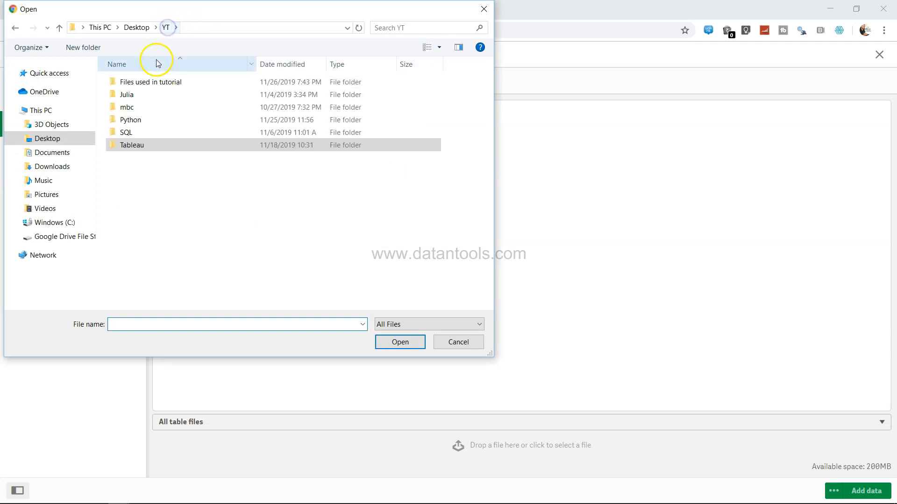
left_click(160, 83)
double_click(160, 83)
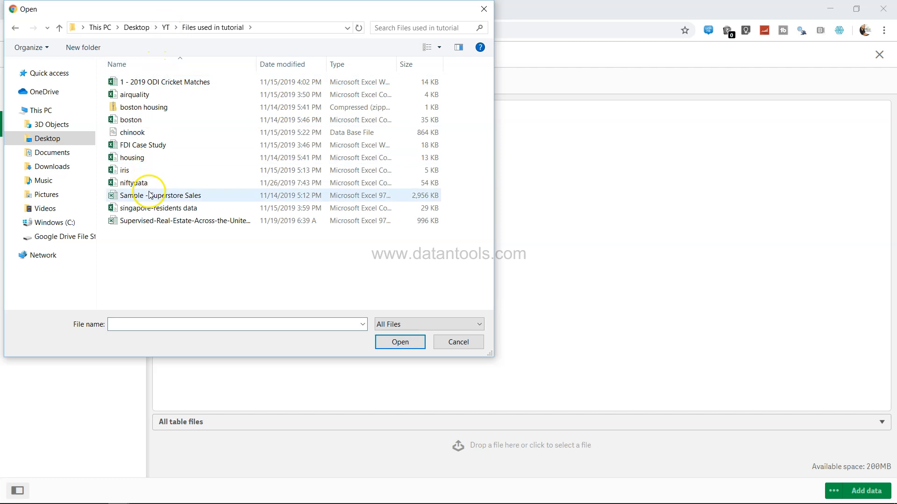
double_click(150, 122)
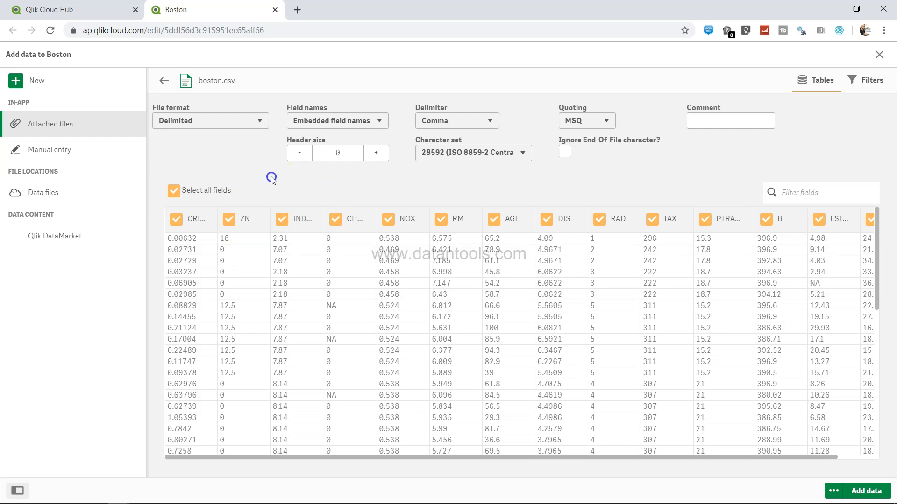
Review the available file format and field name options for the boston.csv import
left_click(260, 123)
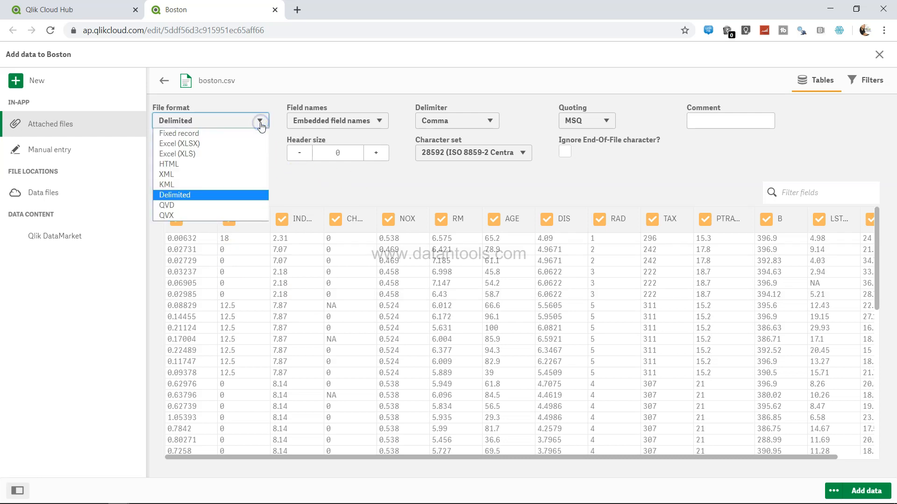
left_click(261, 123)
left_click(260, 124)
left_click(378, 122)
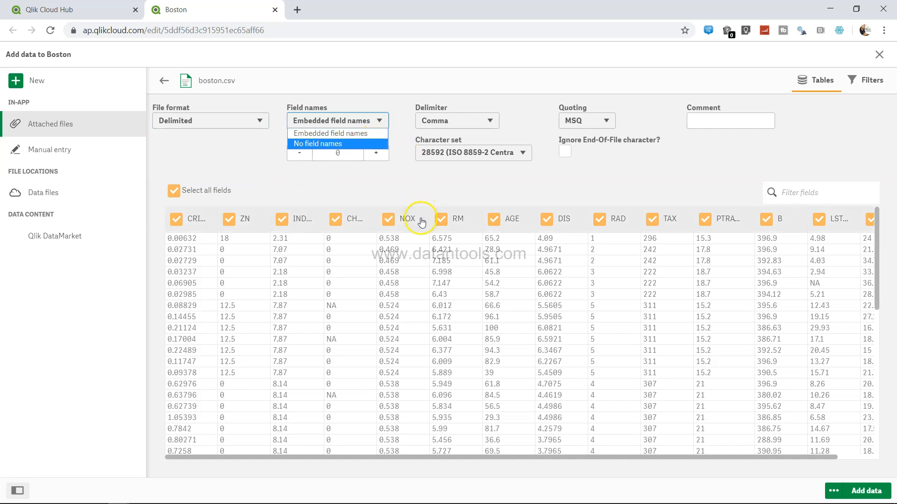
left_click(397, 167)
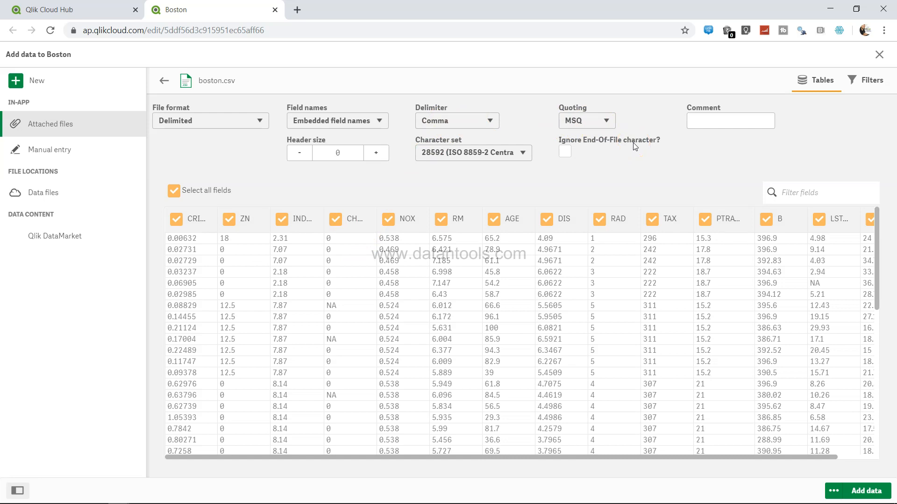
left_click(702, 122)
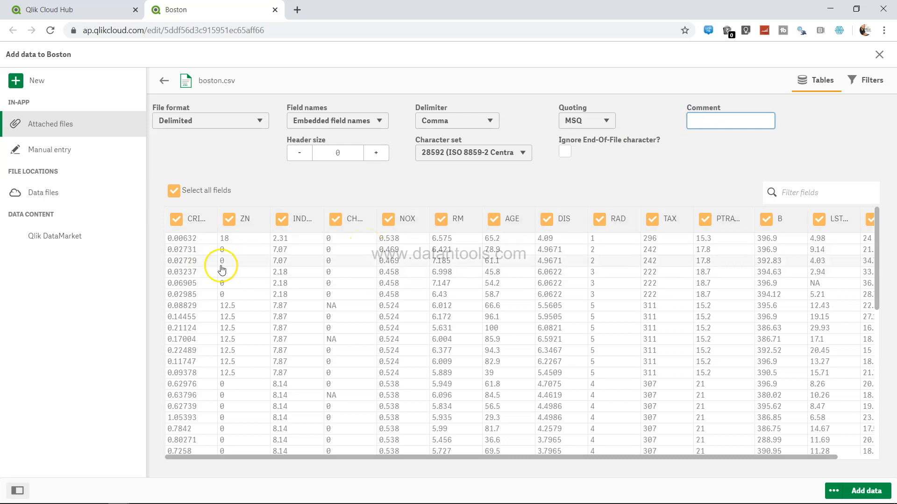
Try excluding the first column, CRIM, from the import and include it again
left_click(177, 221)
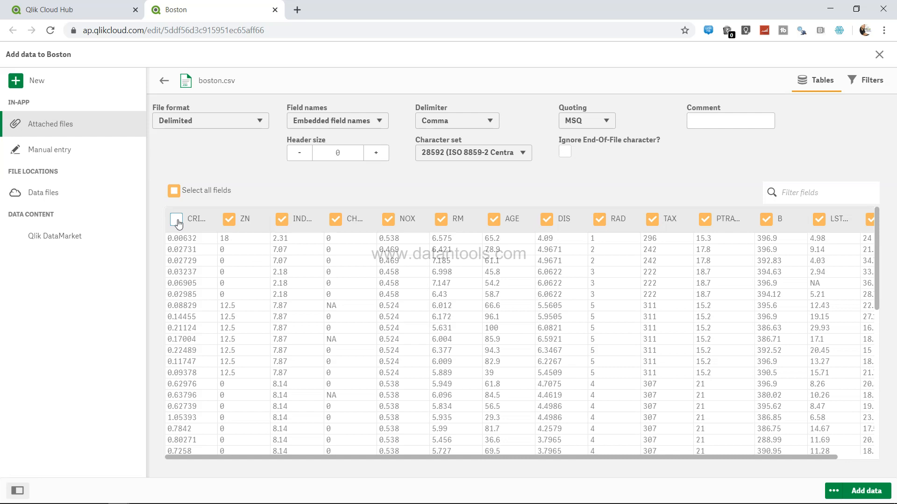
left_click(177, 221)
left_click(179, 223)
left_click(179, 224)
left_click(179, 223)
Rename the first column, CRIM, to CRIME and keep it selected for import
left_click(197, 221)
left_click(217, 254)
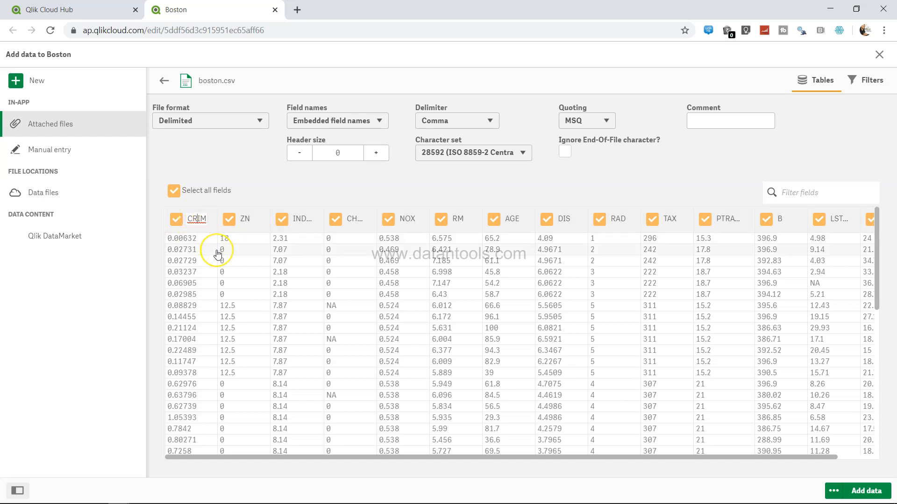
type("E")
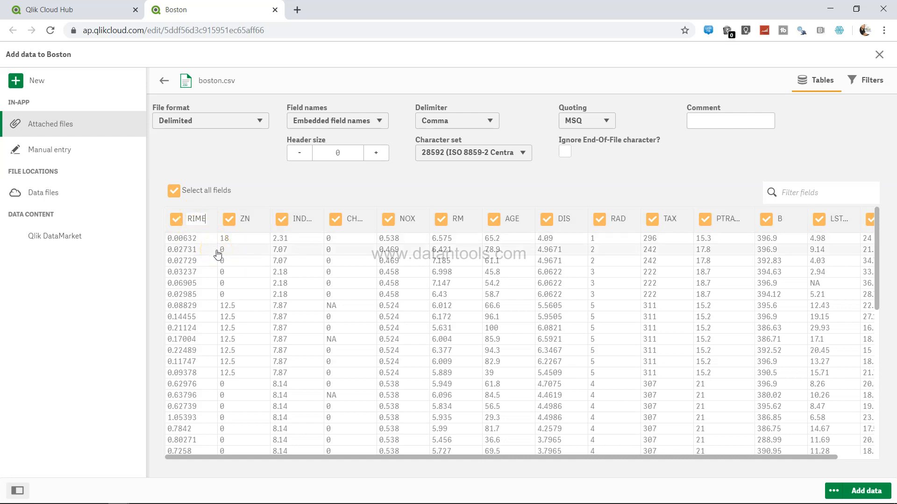
left_click(195, 265)
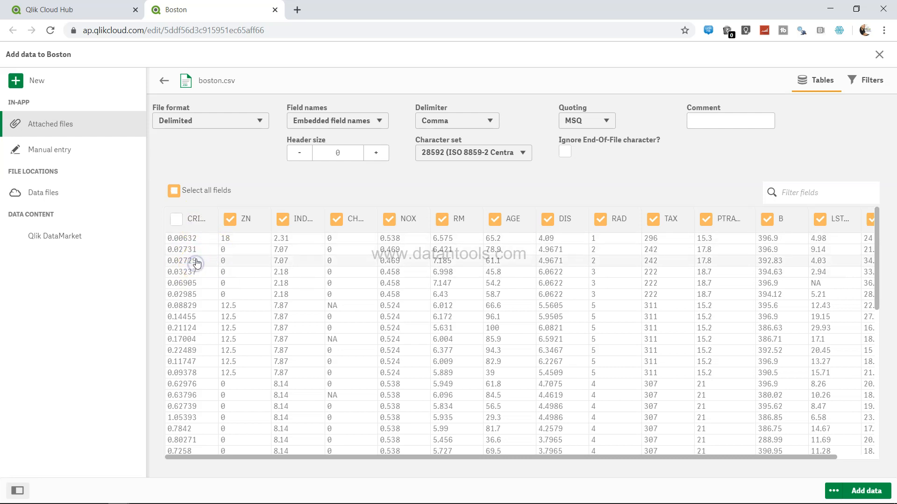
left_click(176, 223)
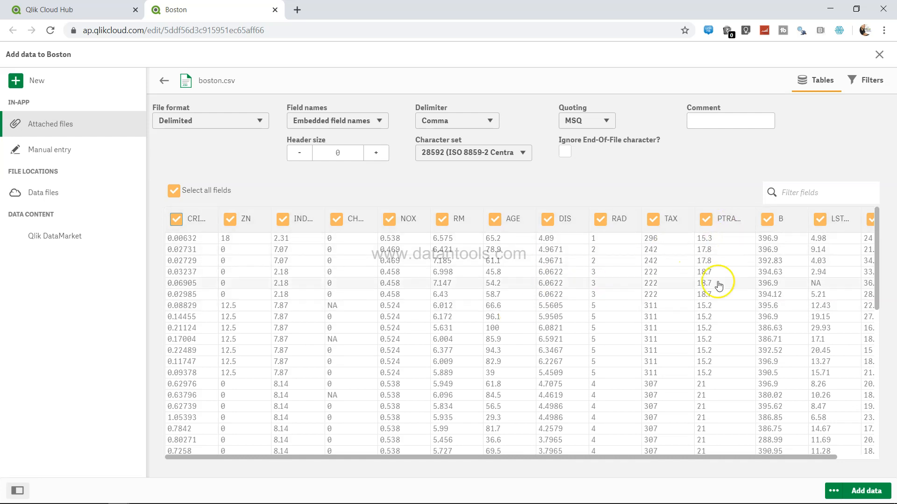
Rename the last column of the boston.csv table to PRICE
scroll(724, 280, "right", 1)
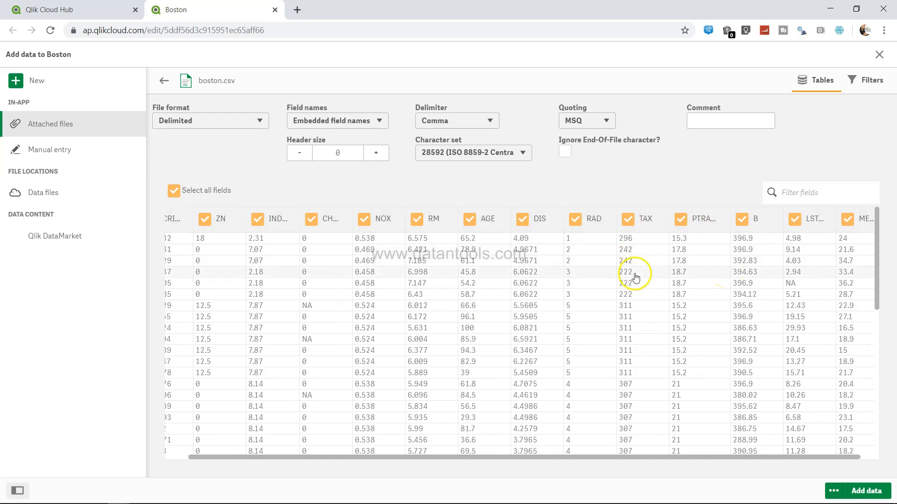
scroll(636, 276, "right", 1)
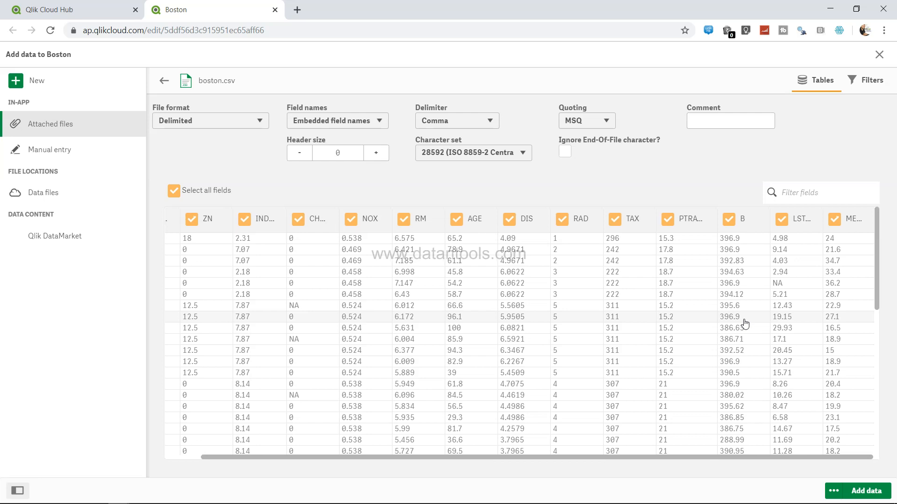
scroll(744, 324, "left", 1)
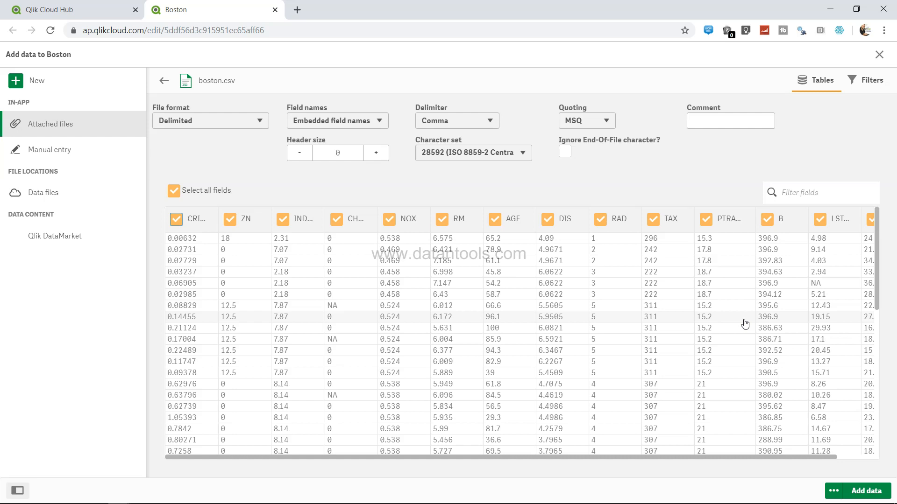
scroll(744, 324, "right", 1)
left_click(851, 219)
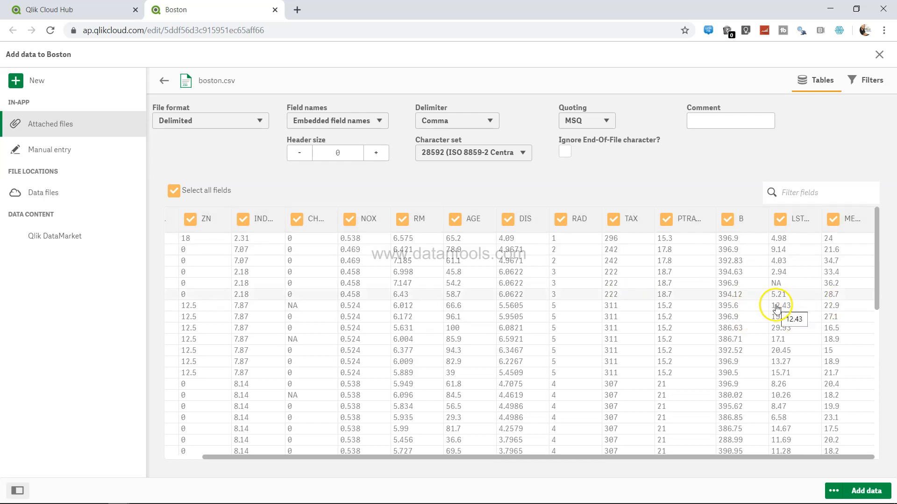
left_click(850, 219)
double_click(851, 219)
type("PR")
key("Return")
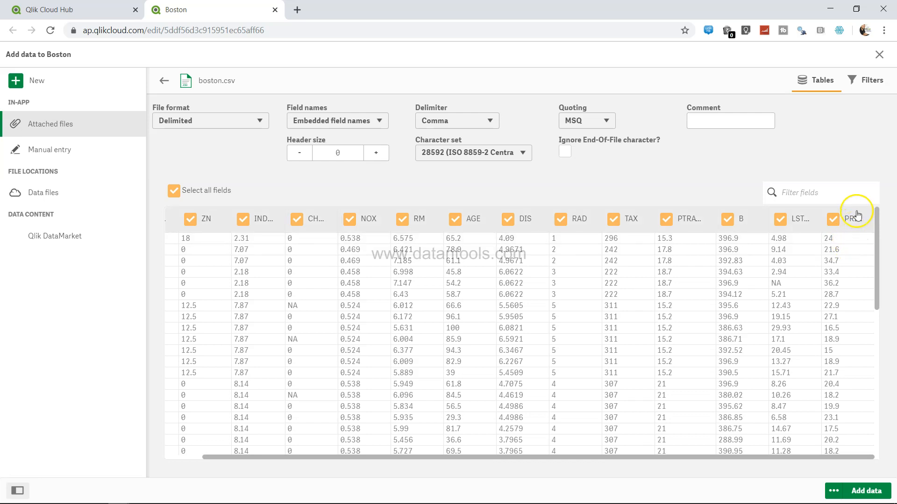
Load the boston.csv table into the app without adding a filter and dismiss the load report
scroll(310, 276, "left", 2)
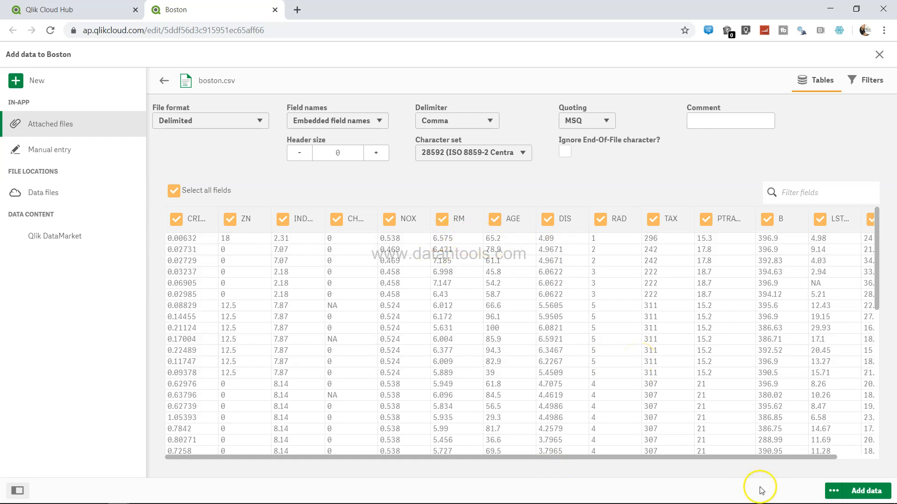
left_click(858, 493)
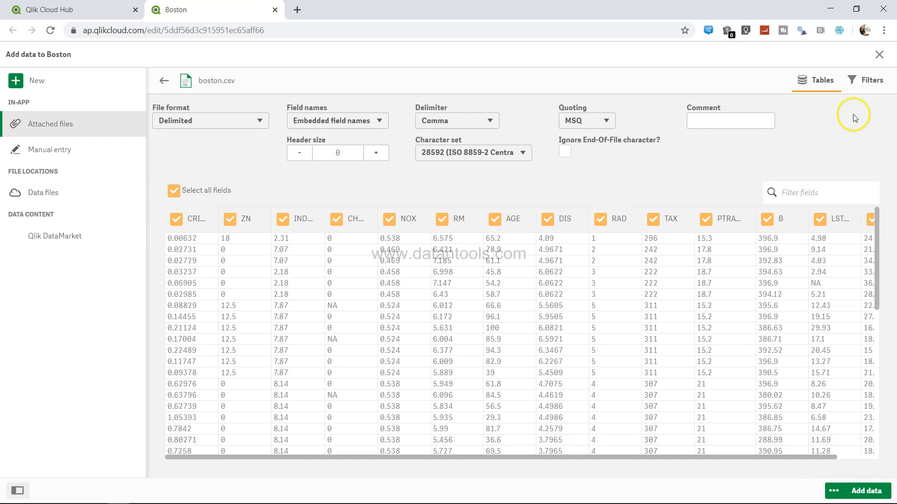
left_click(872, 83)
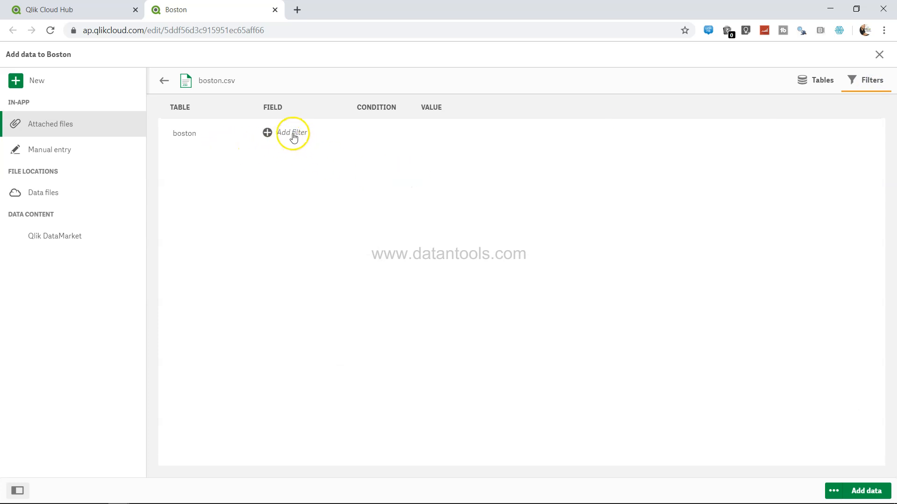
left_click(820, 84)
left_click(860, 492)
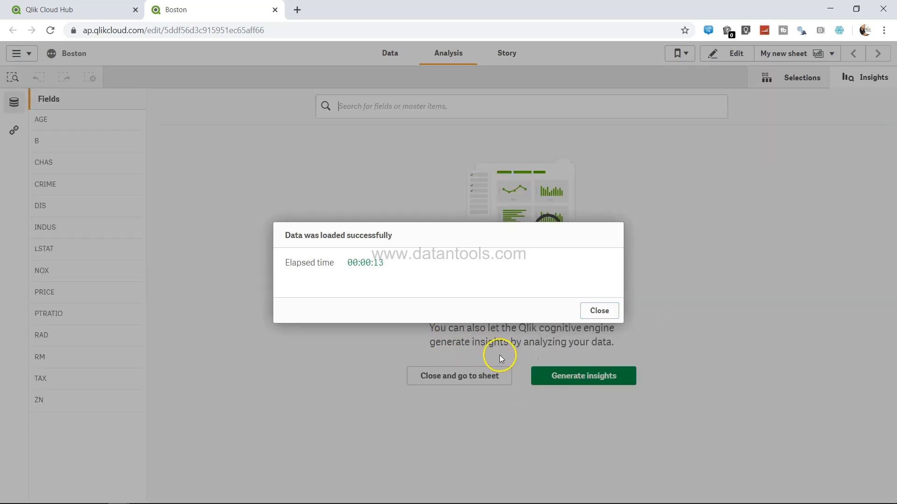
left_click(600, 310)
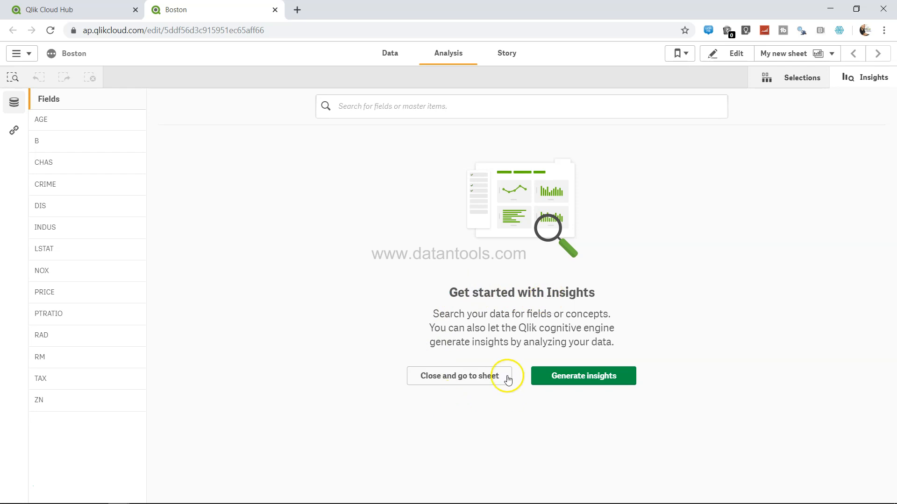
Generate automatic insights from the loaded Boston data and skim through the suggested charts
left_click(599, 378)
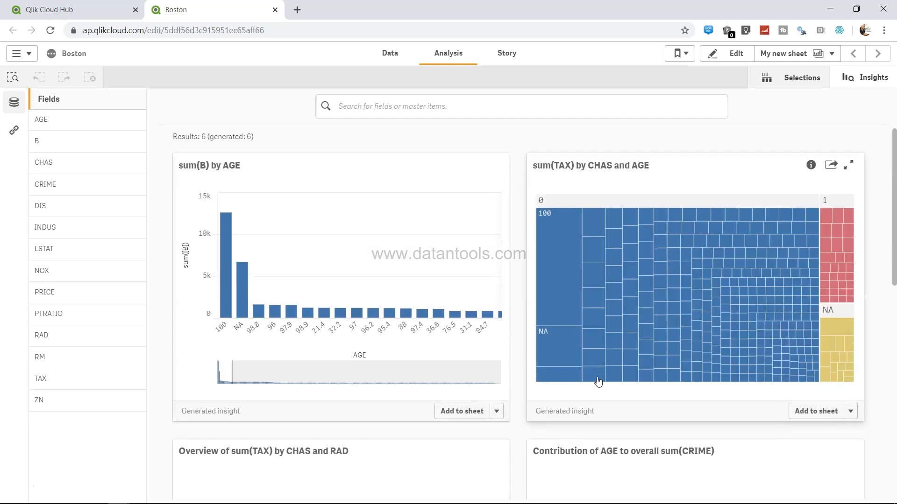
scroll(598, 382, "down", 5)
scroll(599, 382, "down", 6)
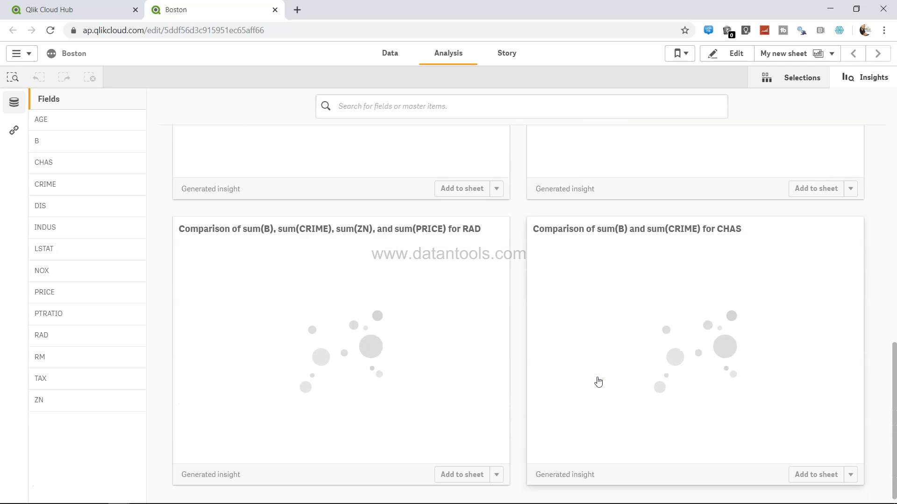
left_click(458, 188)
left_click(549, 269)
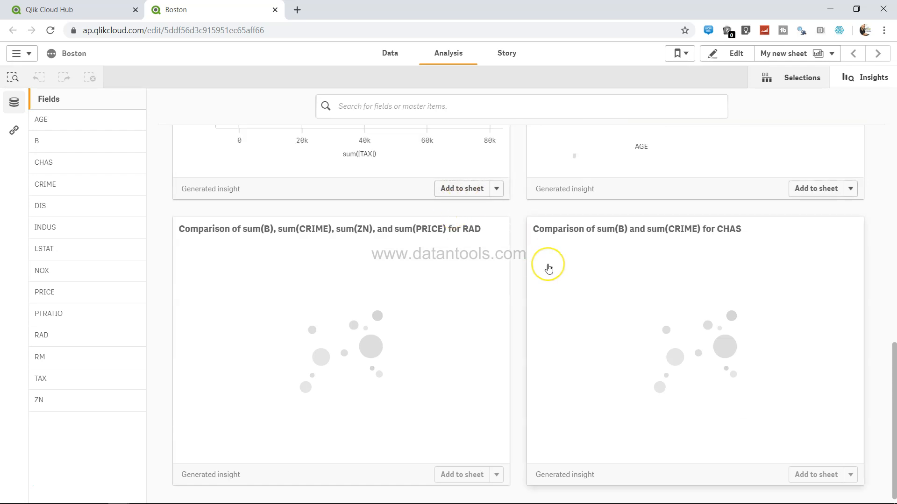
scroll(549, 269, "up", 11)
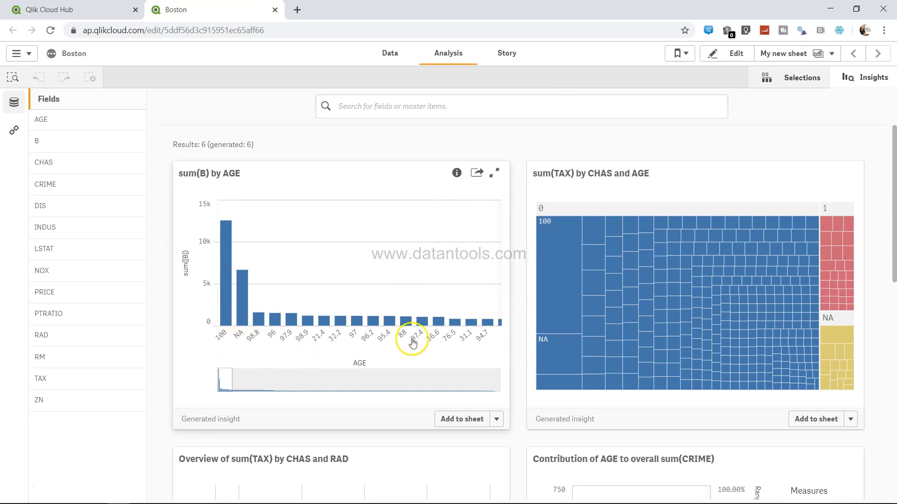
Examine the generated insight charts one by one, including the TAX, CRIME, RAD and CHAS comparisons
scroll(417, 345, "down", 1)
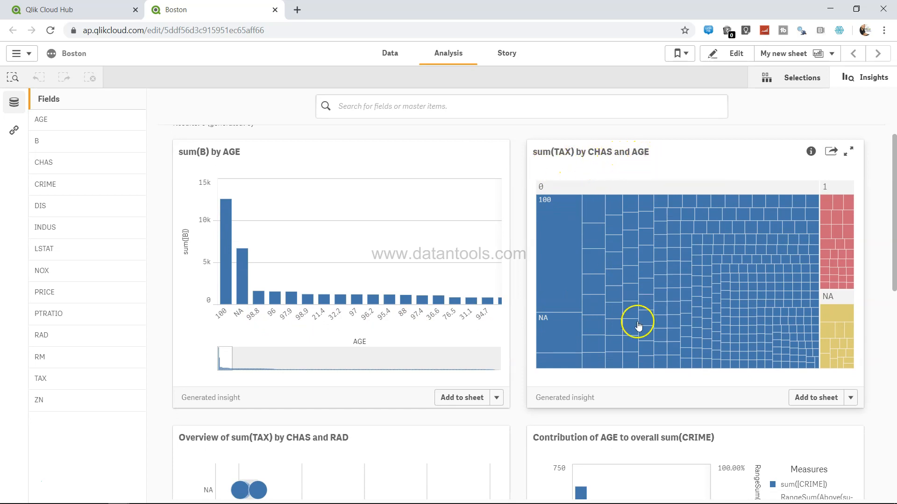
scroll(637, 327, "down", 3)
scroll(641, 340, "down", 3)
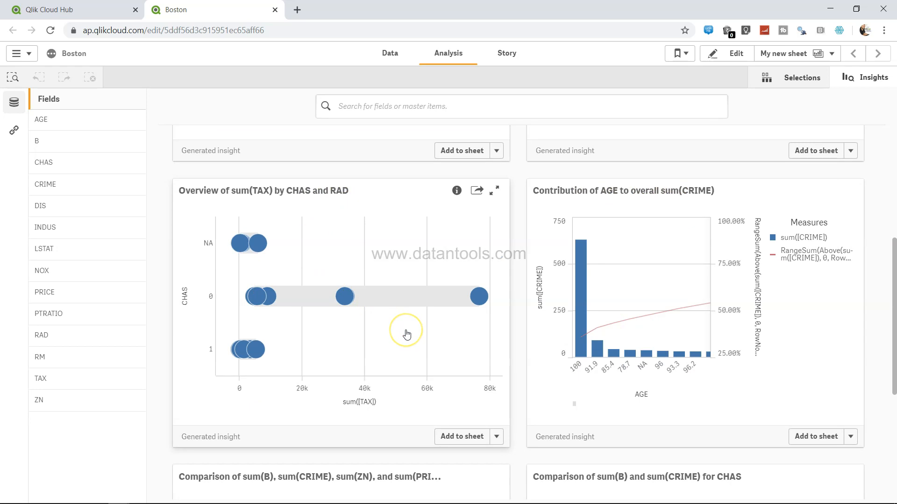
scroll(406, 335, "down", 1)
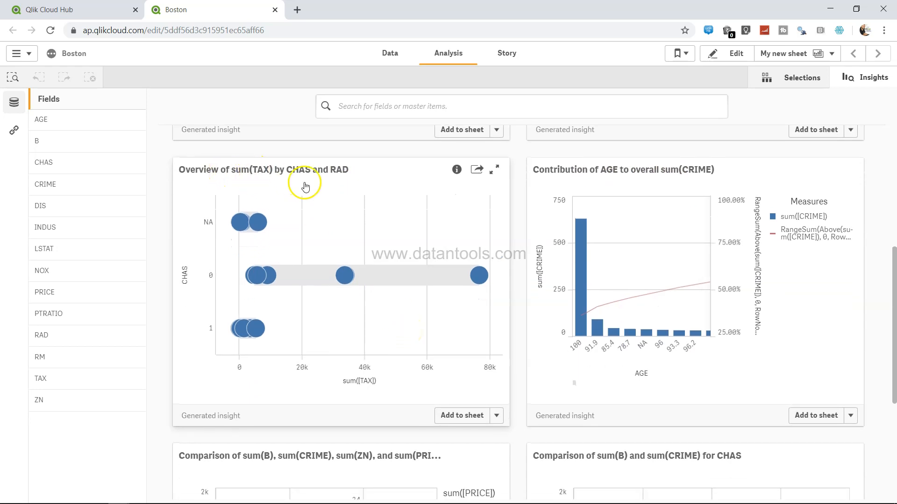
scroll(305, 187, "down", 2)
scroll(305, 187, "down", 3)
scroll(359, 313, "down", 1)
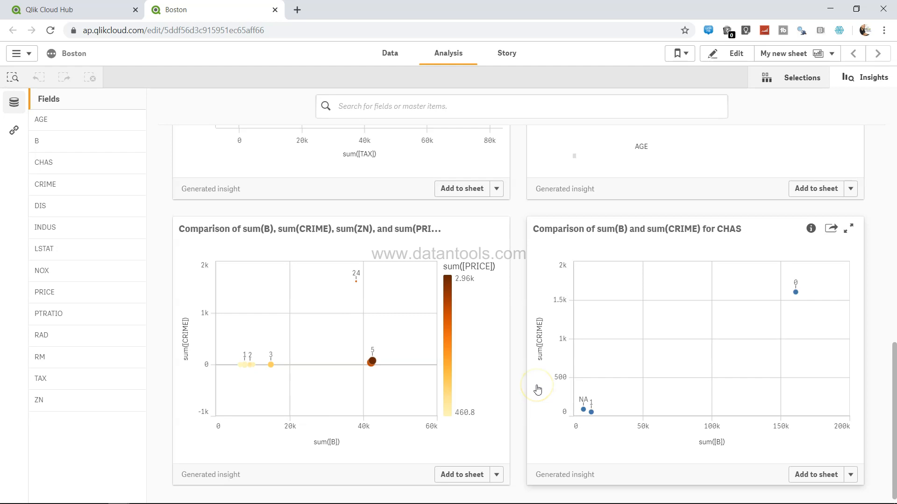
scroll(538, 390, "up", 10)
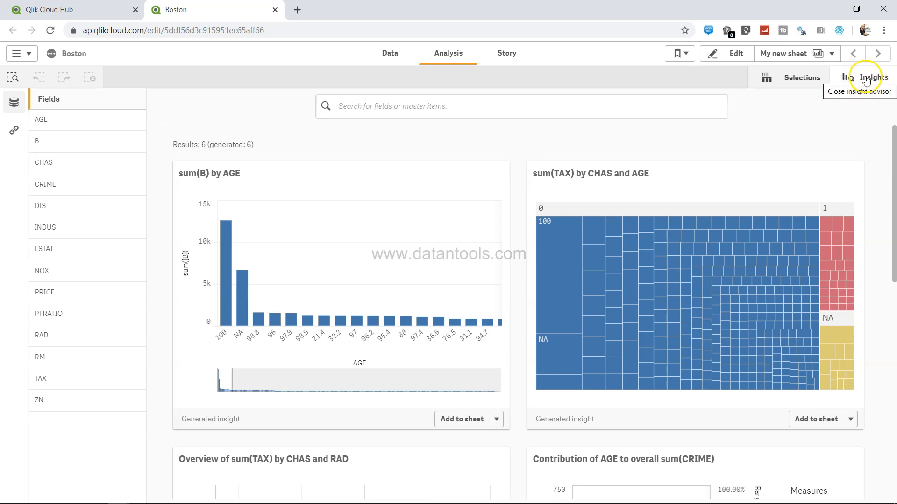
Show the app's field selections and filter the data to the last CRIME value, 88.9762
left_click(811, 80)
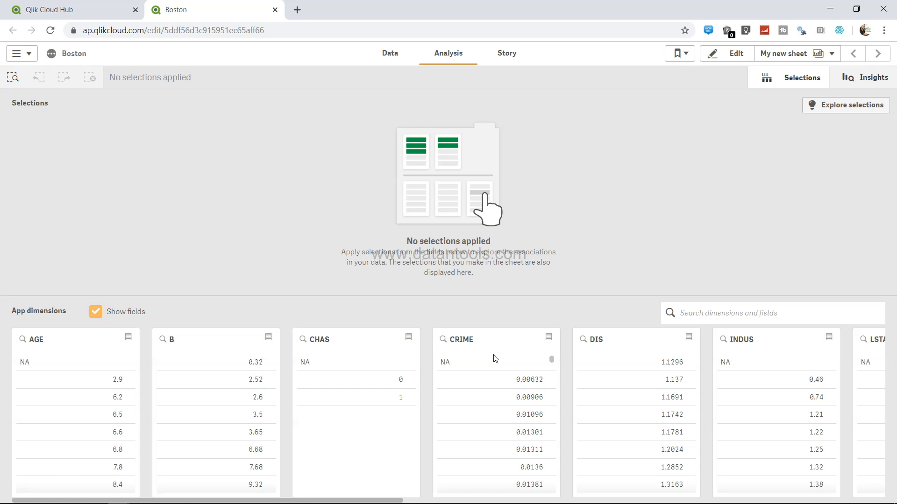
scroll(518, 399, "down", 5)
scroll(518, 400, "down", 10)
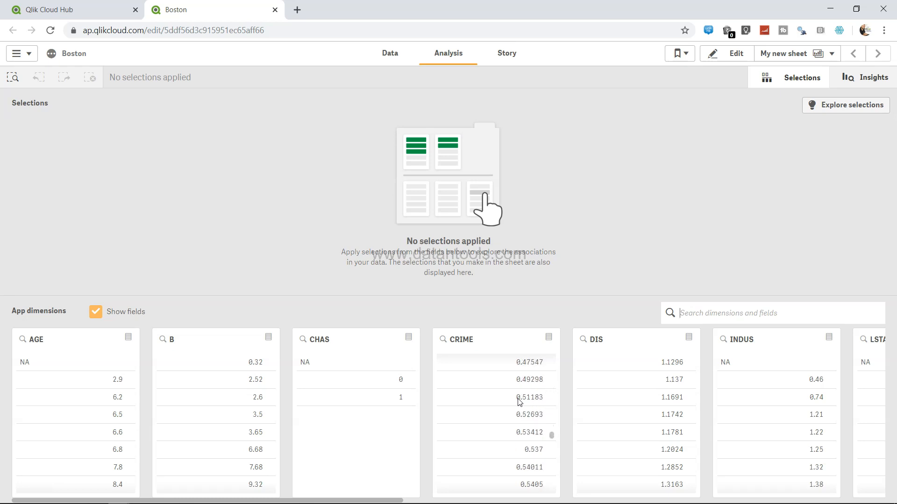
scroll(519, 402, "down", 5)
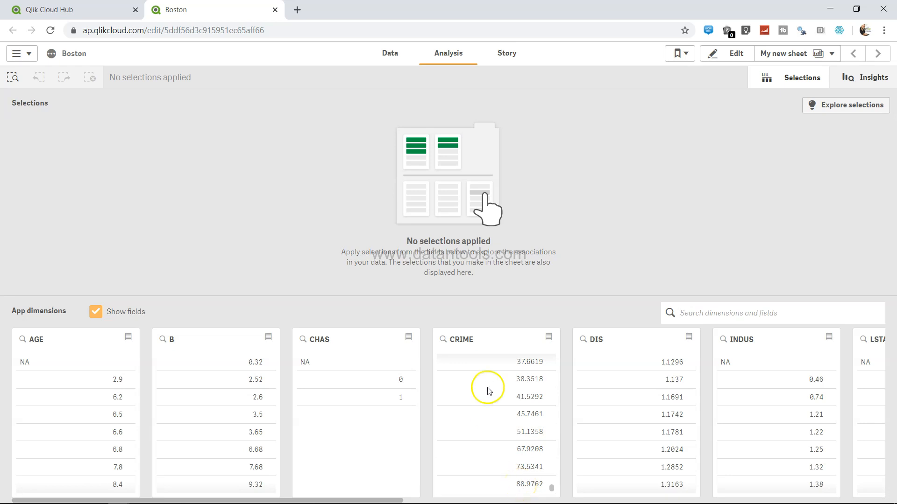
left_click(521, 487)
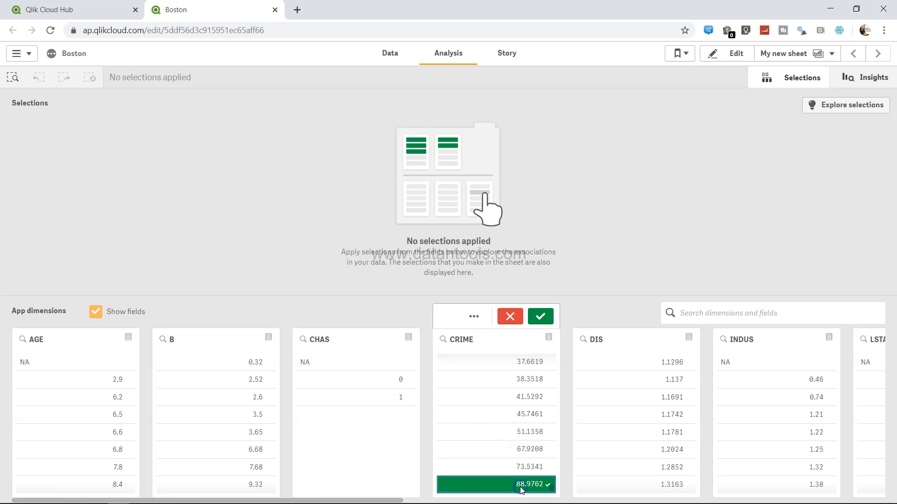
left_click(537, 317)
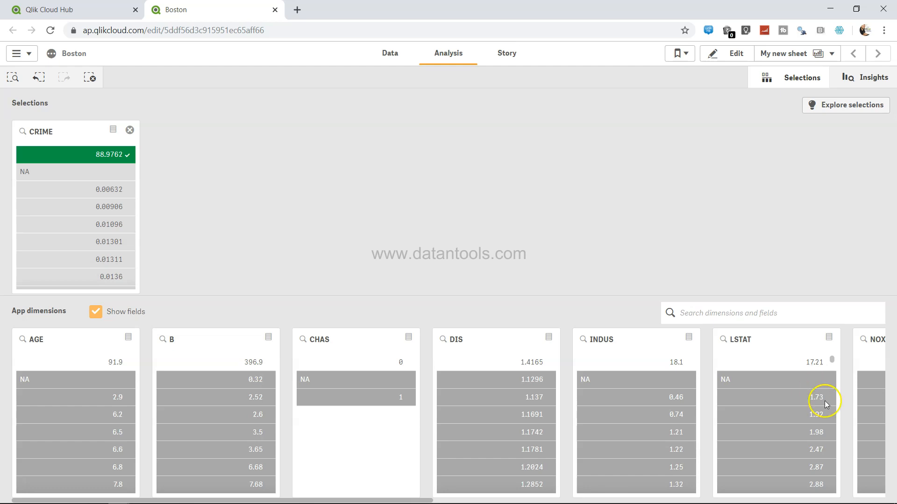
Examine which LSTAT, PRICE and other field values are associated with the selected CRIME value
scroll(800, 436, "down", 2)
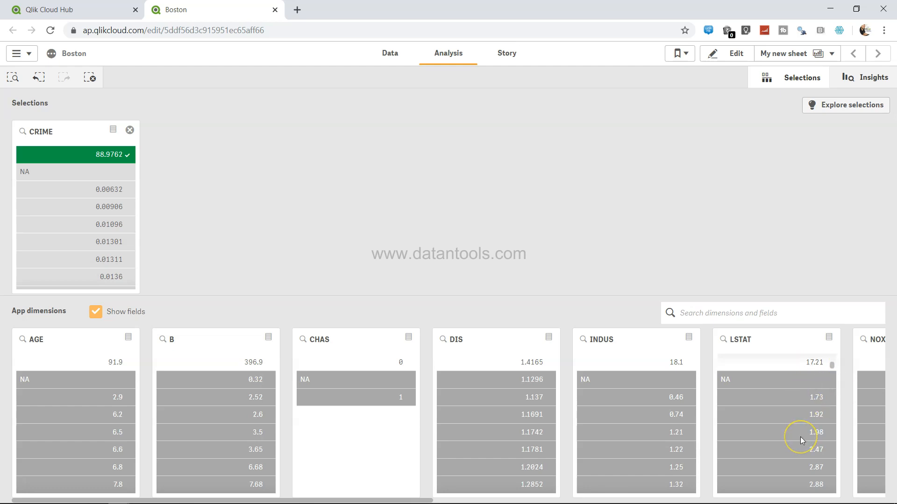
scroll(800, 436, "down", 5)
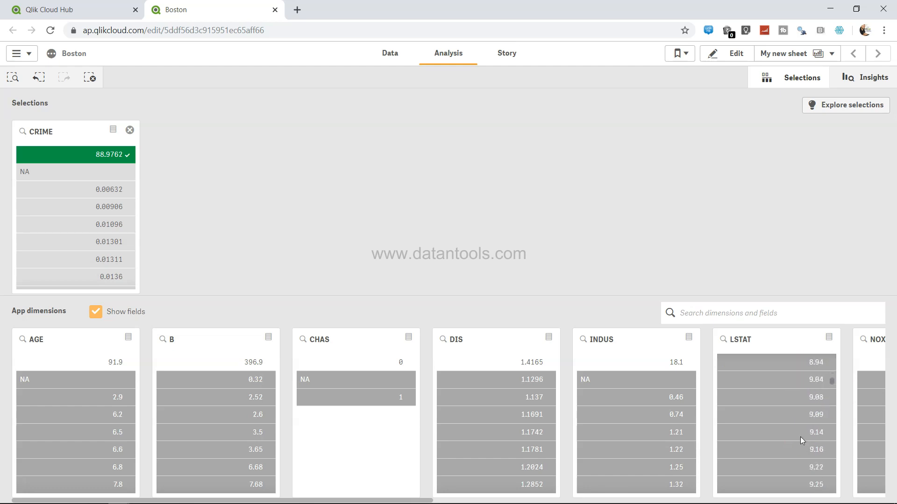
scroll(801, 436, "up", 7)
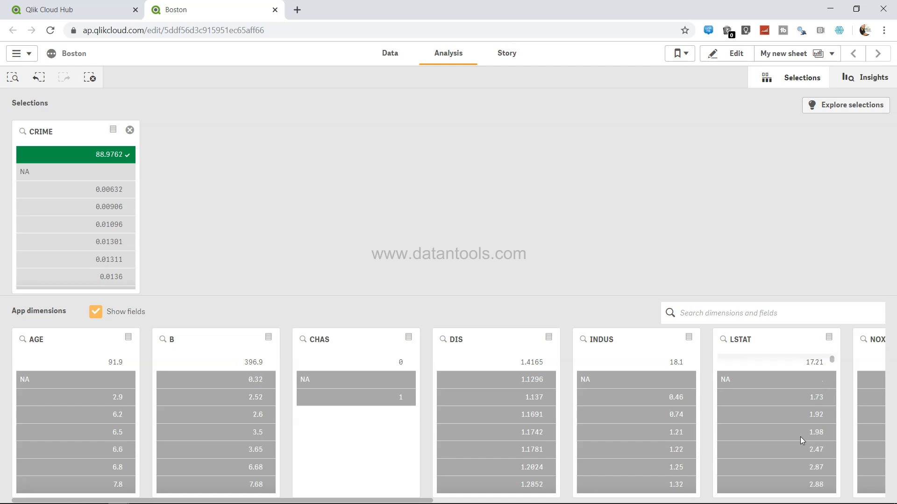
scroll(800, 436, "down", 1)
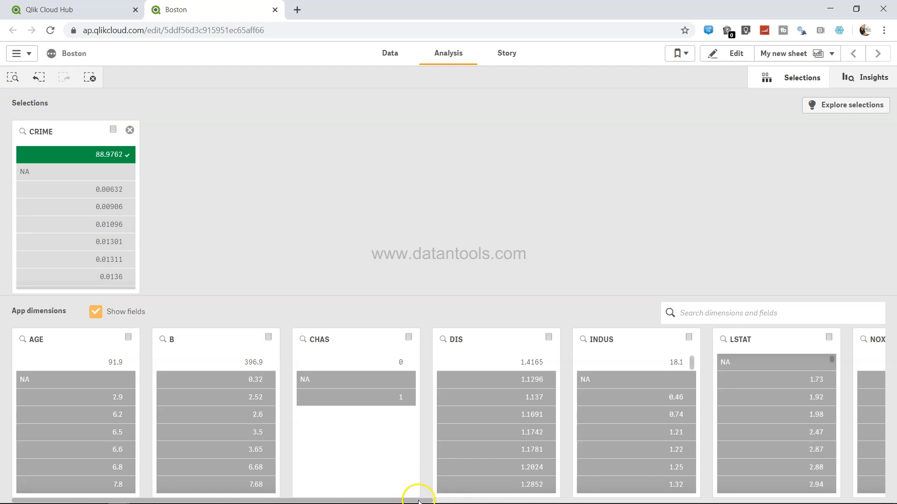
left_click_drag(427, 500, 738, 501)
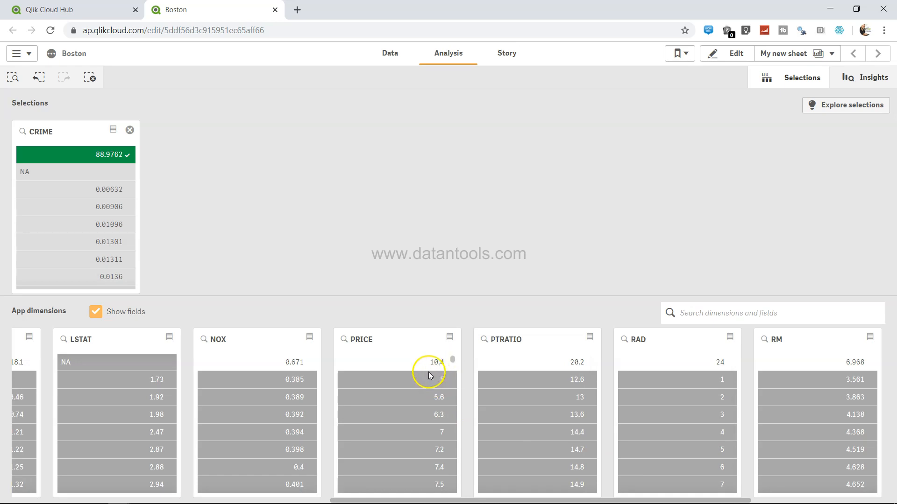
scroll(427, 430, "down", 3)
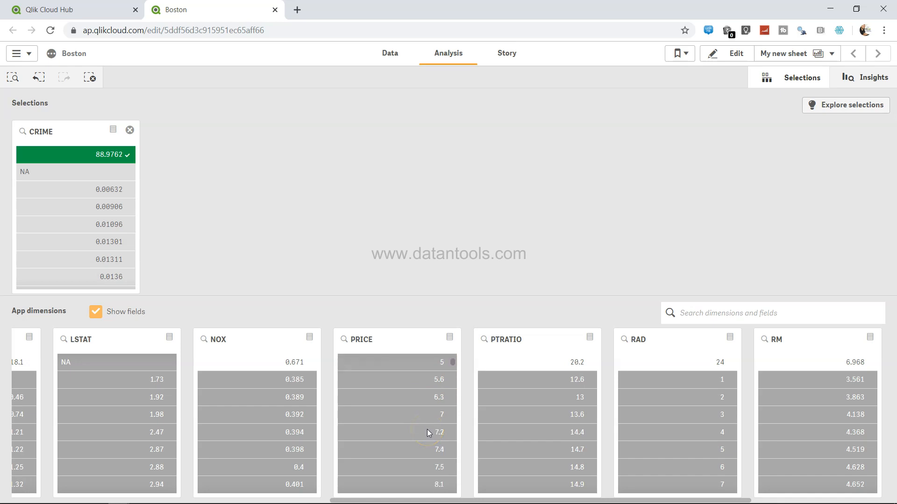
scroll(427, 429, "down", 10)
left_click_drag(437, 469, 439, 364)
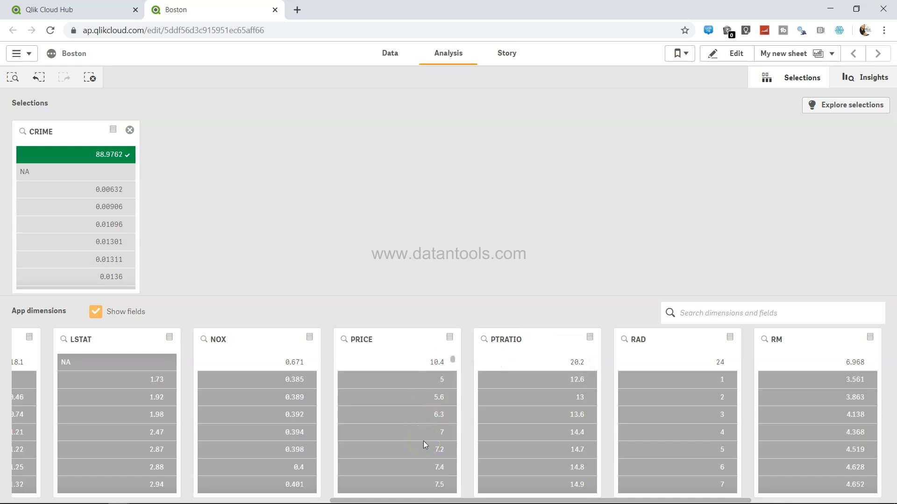
left_click_drag(391, 501, 170, 483)
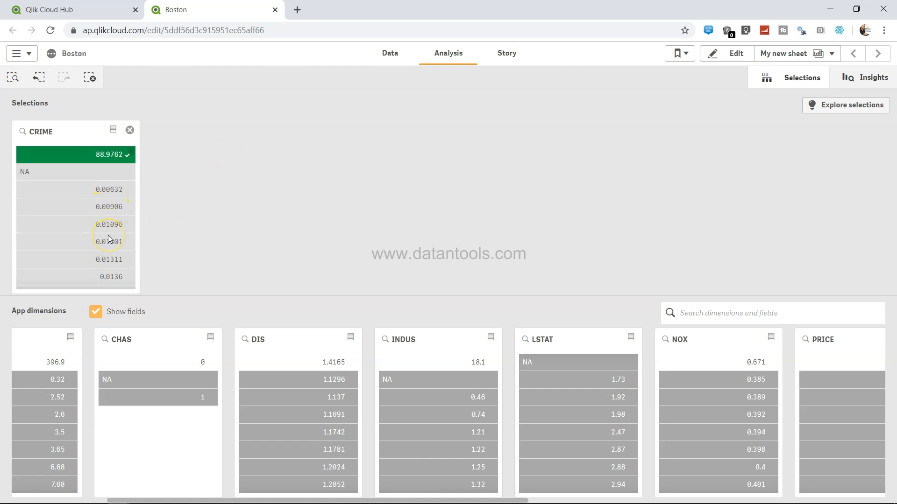
Add the CRIME value 0.00632 to the current selection and apply it
scroll(109, 240, "down", 2)
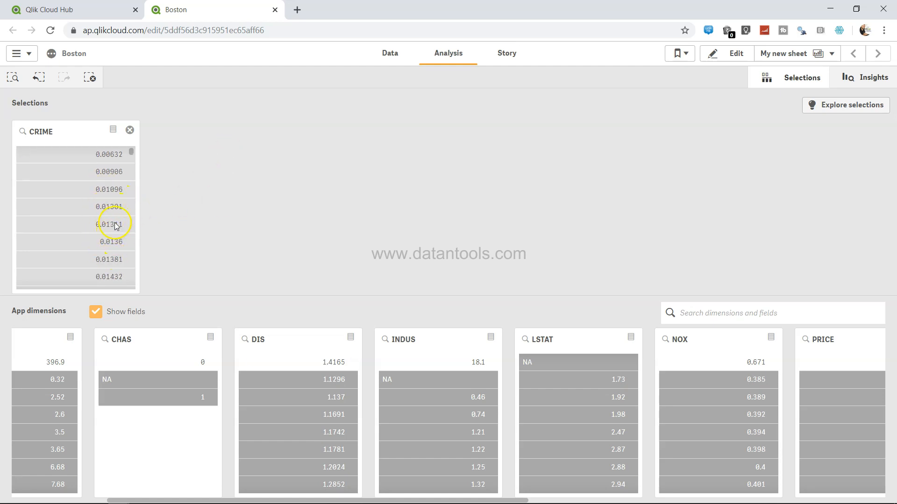
scroll(116, 227, "up", 2)
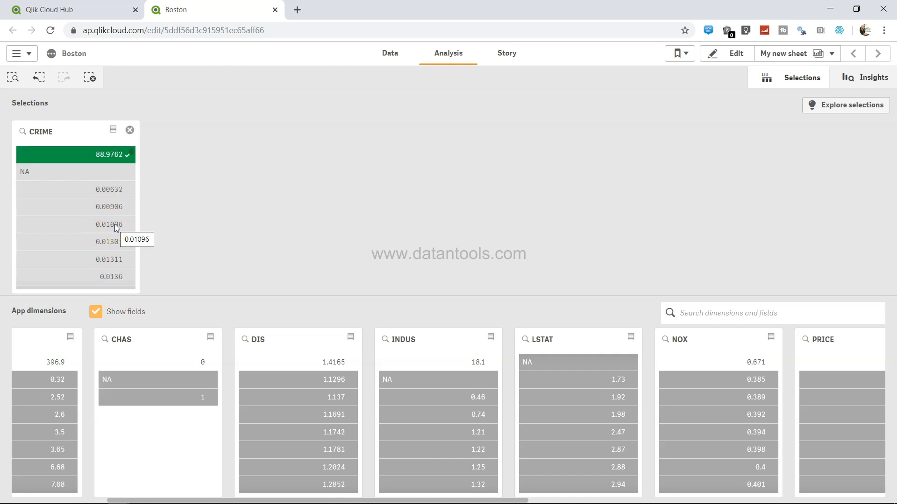
left_click(107, 195)
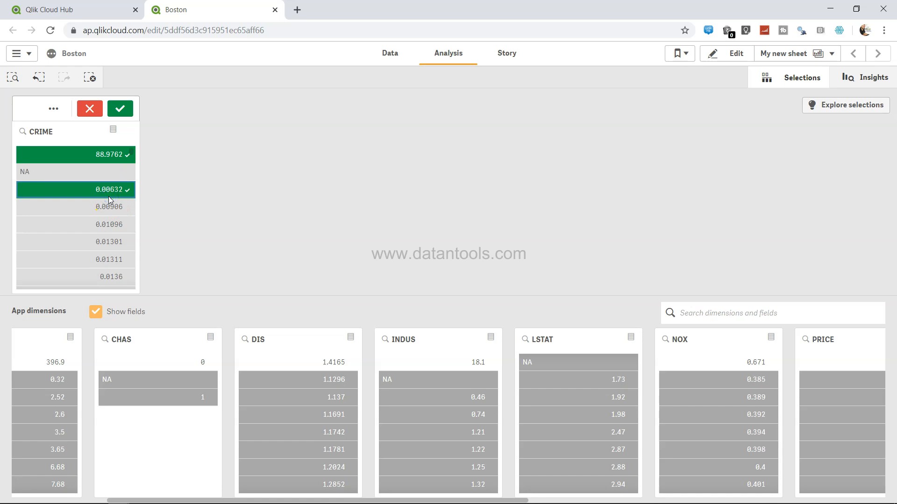
left_click(120, 111)
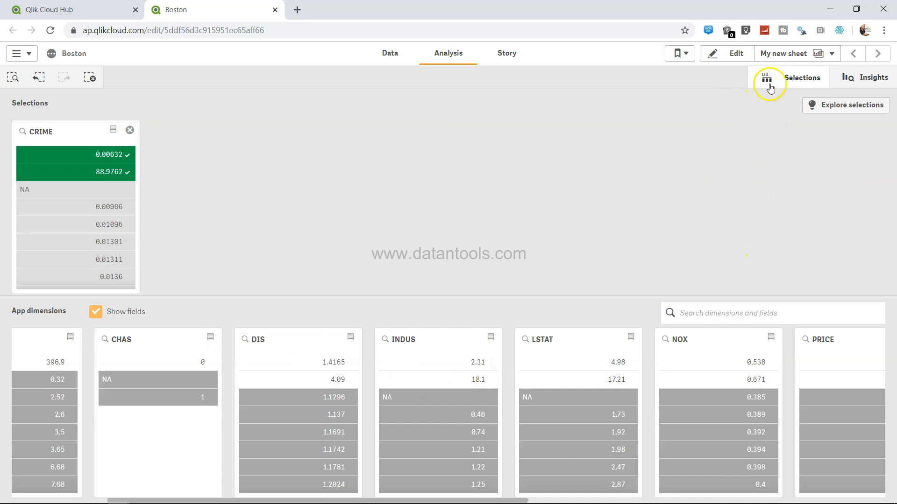
Create a new sheet titled Data Distribution and open it for editing
left_click(796, 54)
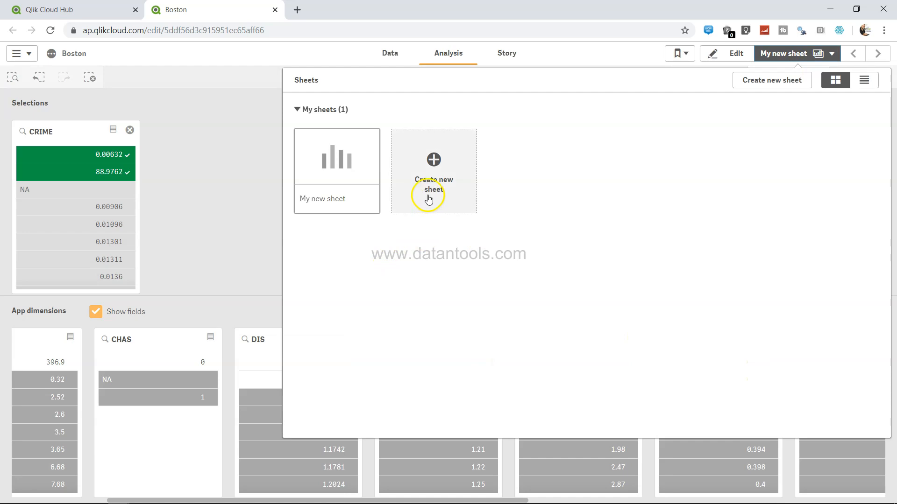
left_click(429, 175)
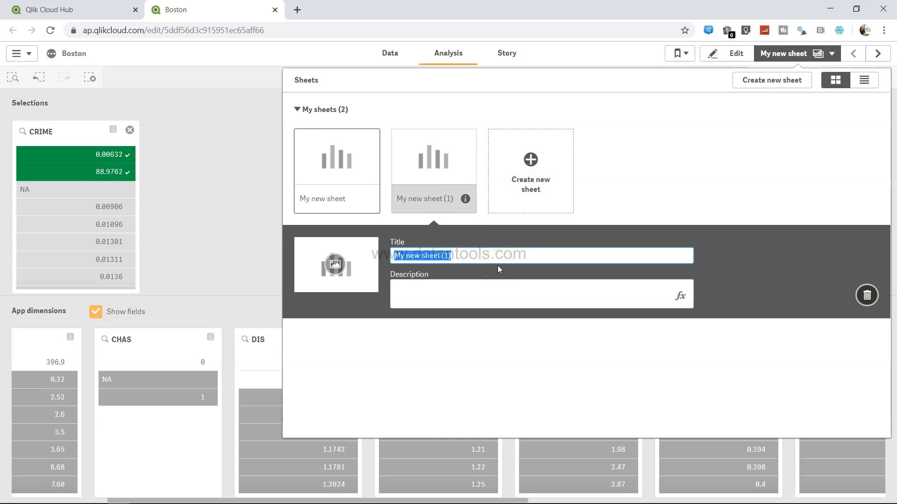
key("BackSpace")
type("Data Distribution")
key("Return")
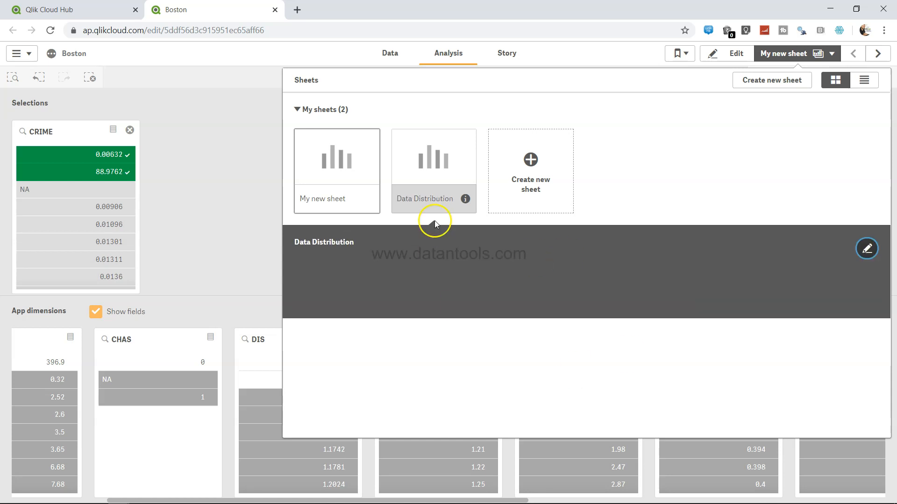
left_click(437, 150)
left_click(725, 55)
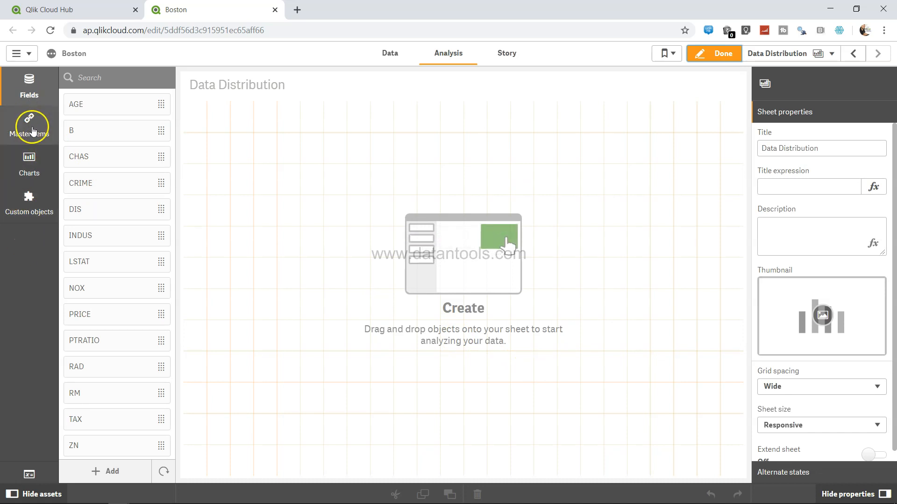
Add a histogram of the RM field to the upper-left area of the Data Distribution sheet
left_click(30, 161)
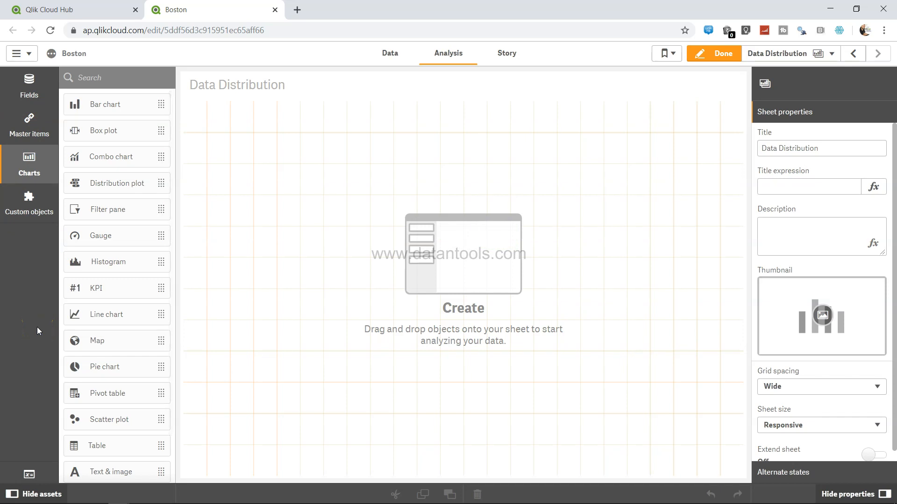
left_click_drag(106, 267, 250, 179)
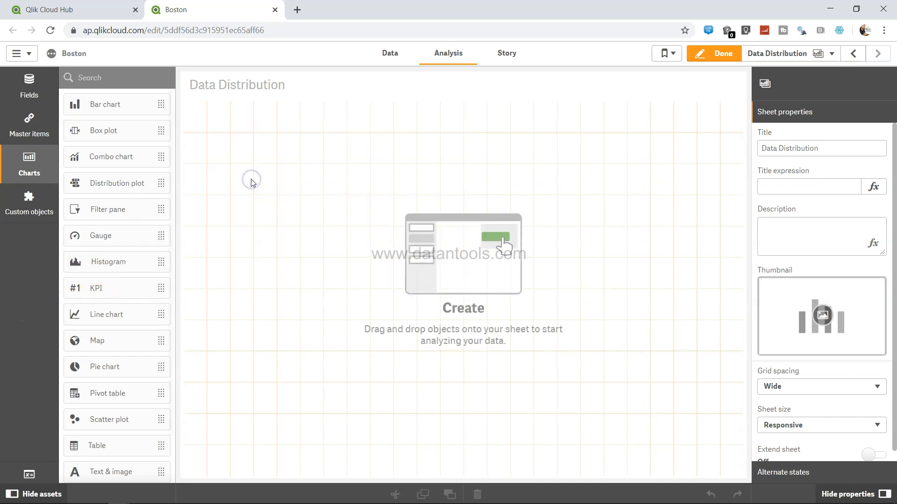
left_click(360, 226)
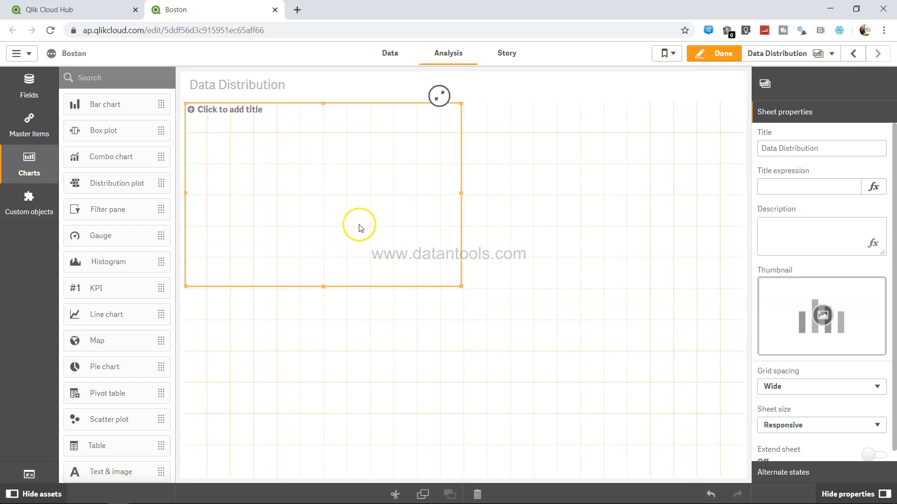
left_click(348, 214)
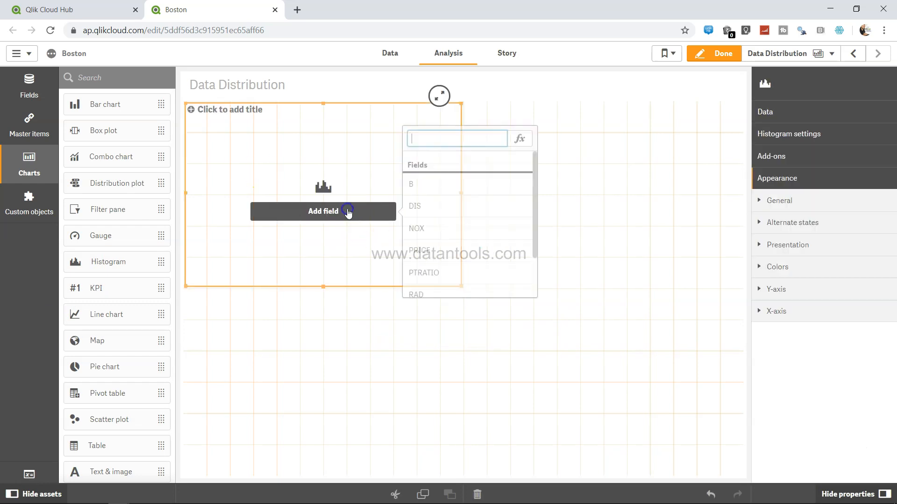
scroll(453, 242, "down", 2)
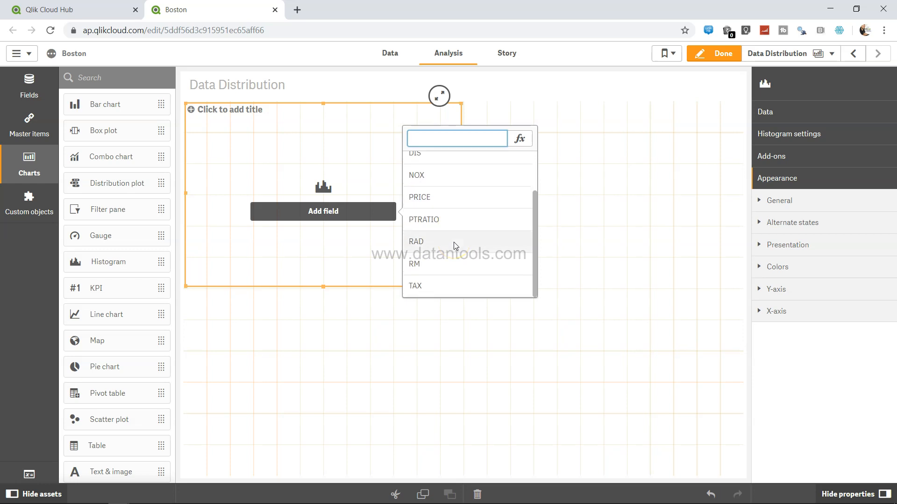
scroll(453, 242, "up", 2)
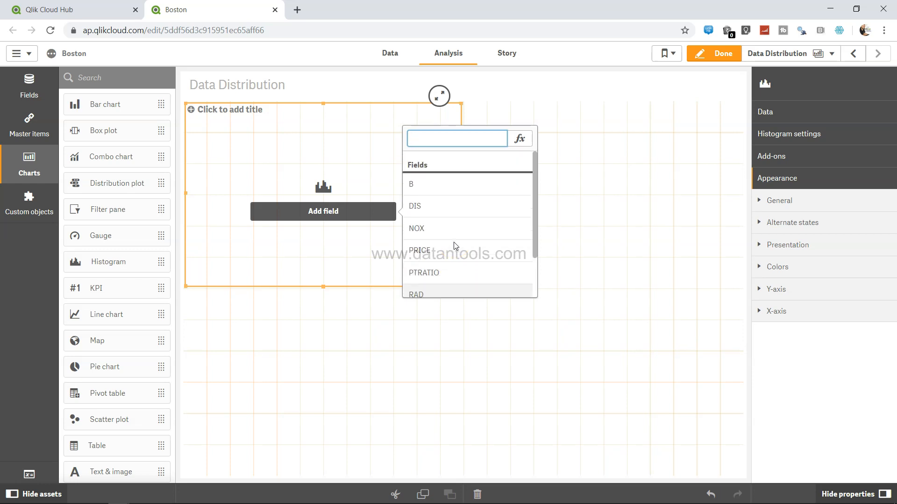
scroll(454, 242, "down", 2)
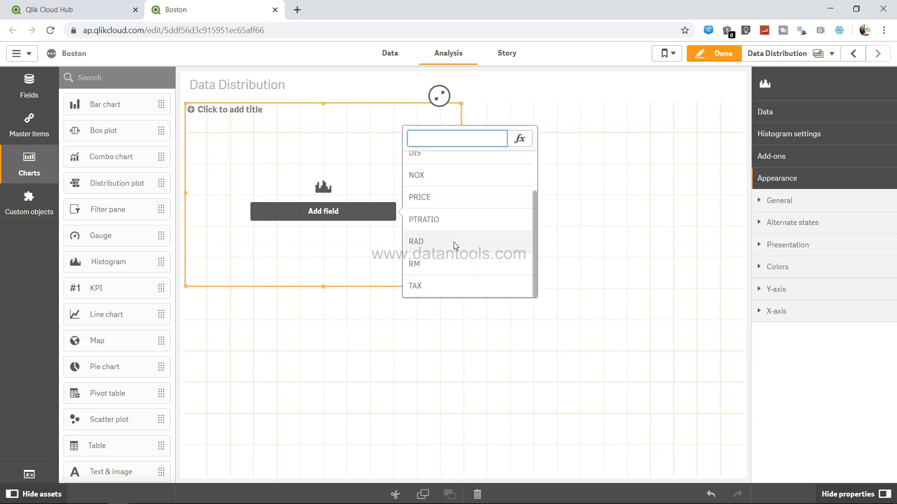
left_click(451, 262)
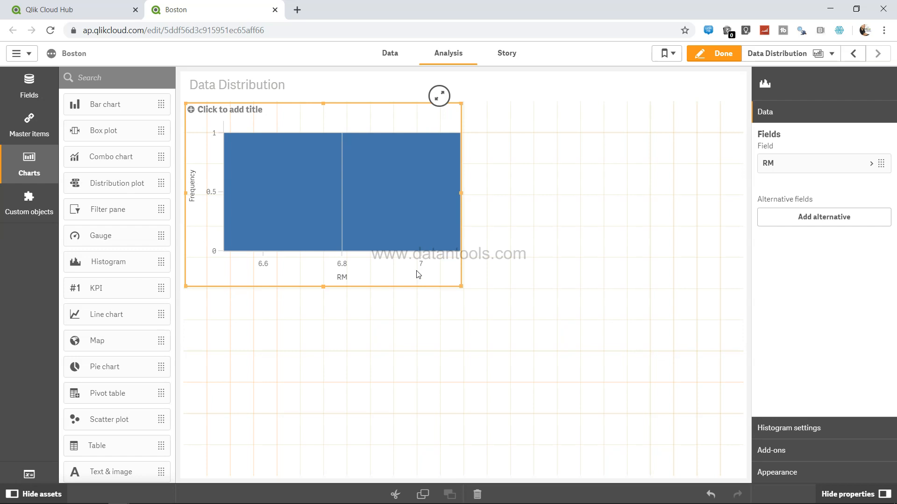
Leave edit mode to clear the CRIME selection, and reopen the Data Distribution sheet for editing
left_click(722, 55)
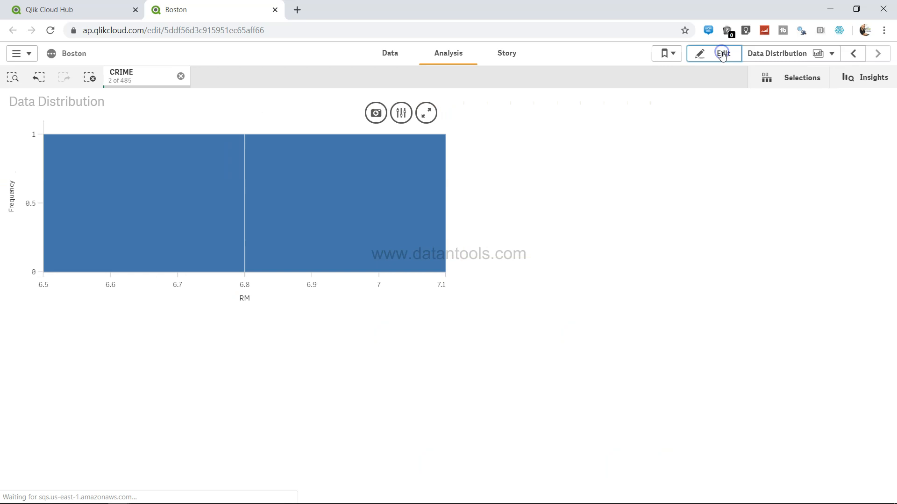
left_click(183, 75)
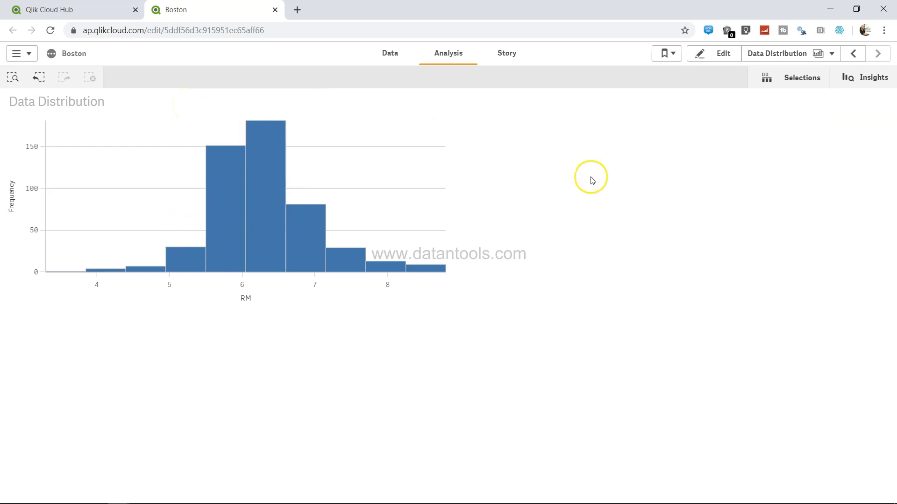
left_click(722, 54)
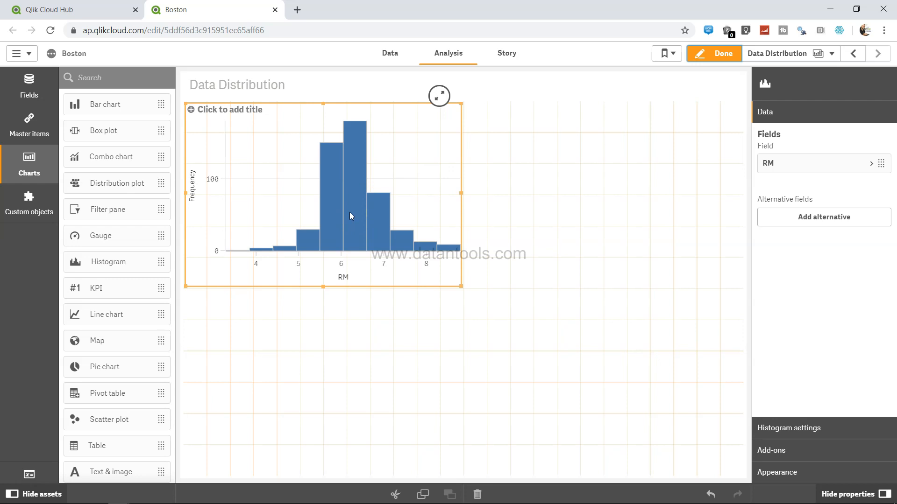
Add a second histogram beside the RM chart, showing the distribution of the NOX field
left_click(120, 262)
left_click_drag(120, 264, 602, 192)
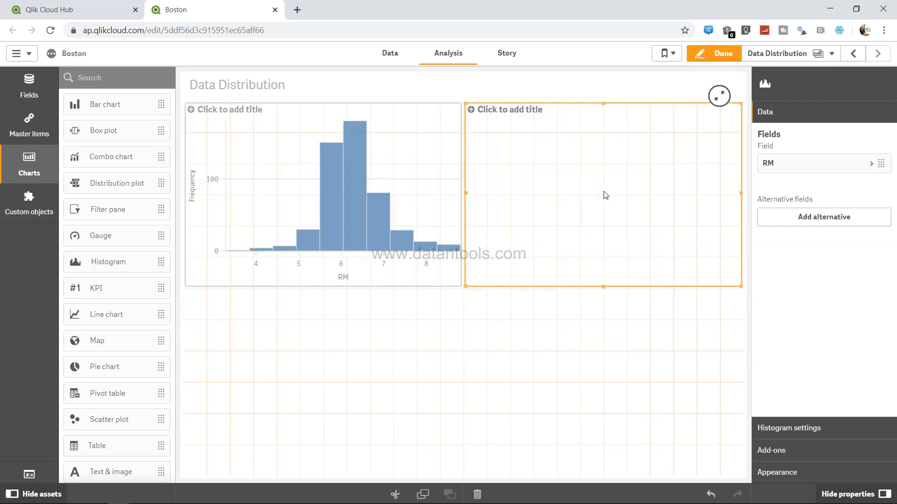
left_click(605, 214)
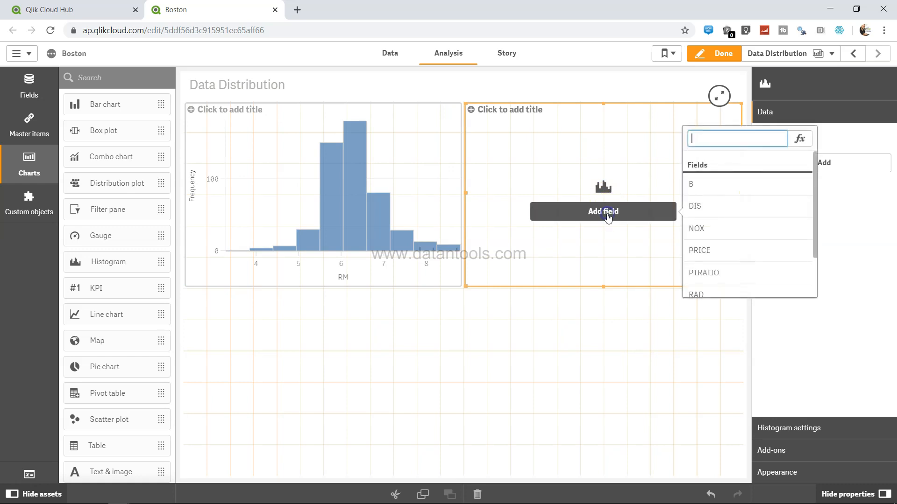
scroll(755, 249, "down", 2)
scroll(756, 249, "up", 2)
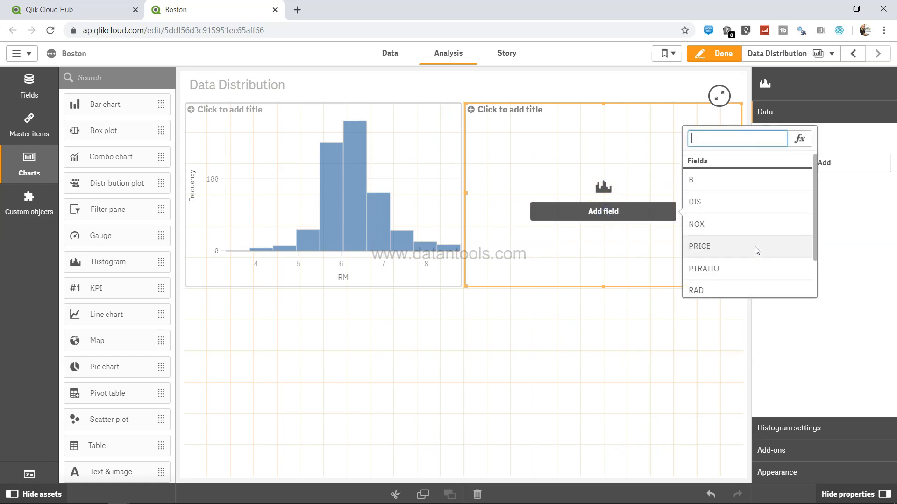
left_click(710, 228)
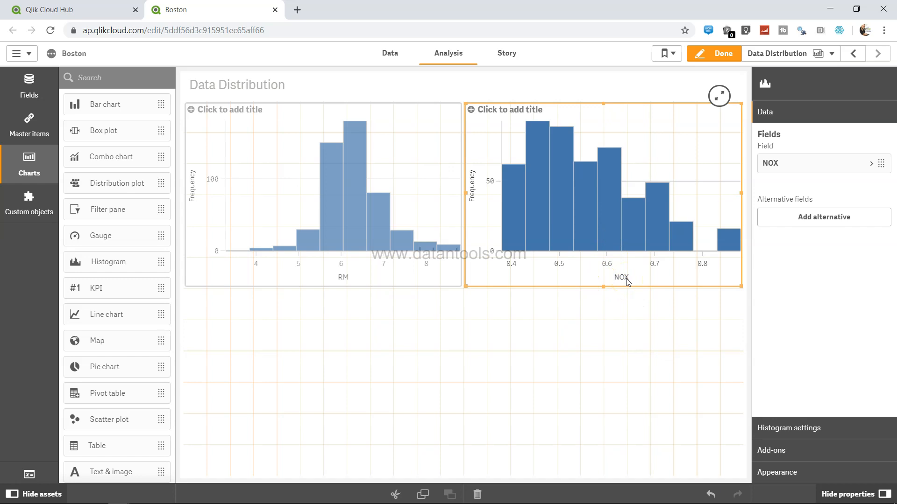
Add a third histogram below the RM chart, using the PRICE field
left_click(421, 334)
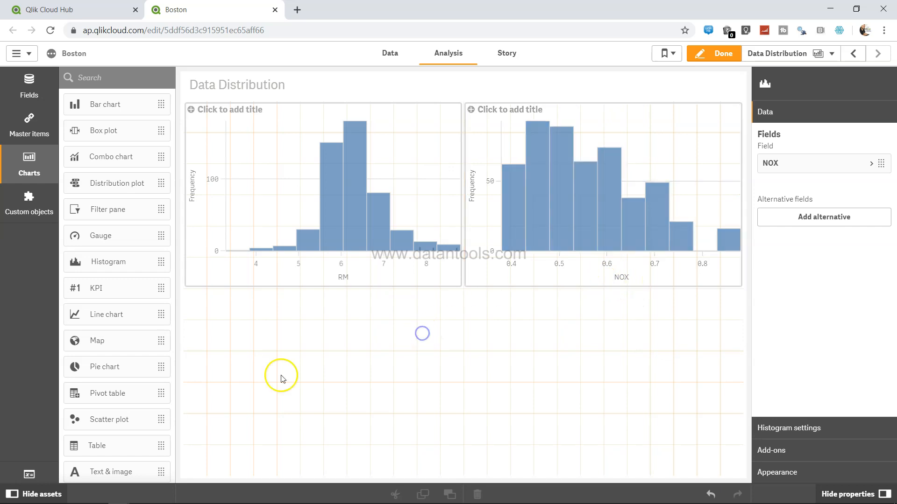
left_click_drag(130, 268, 259, 343)
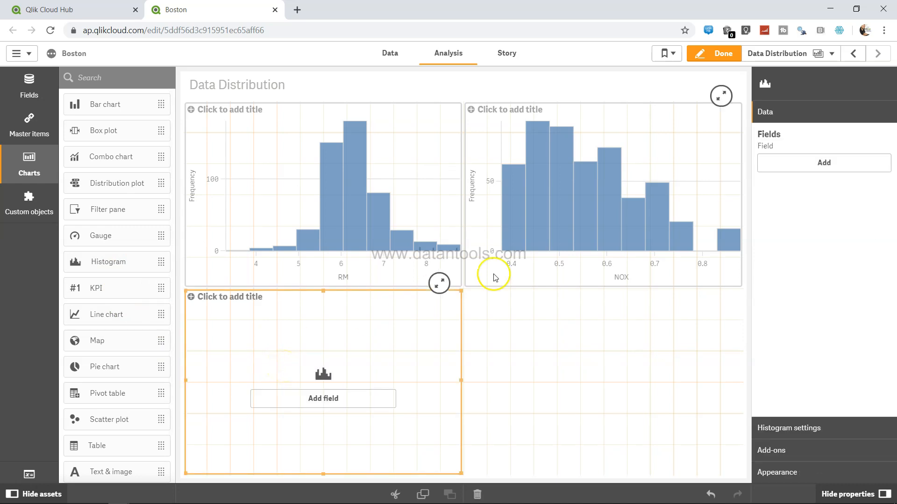
left_click(357, 277)
left_click(572, 275)
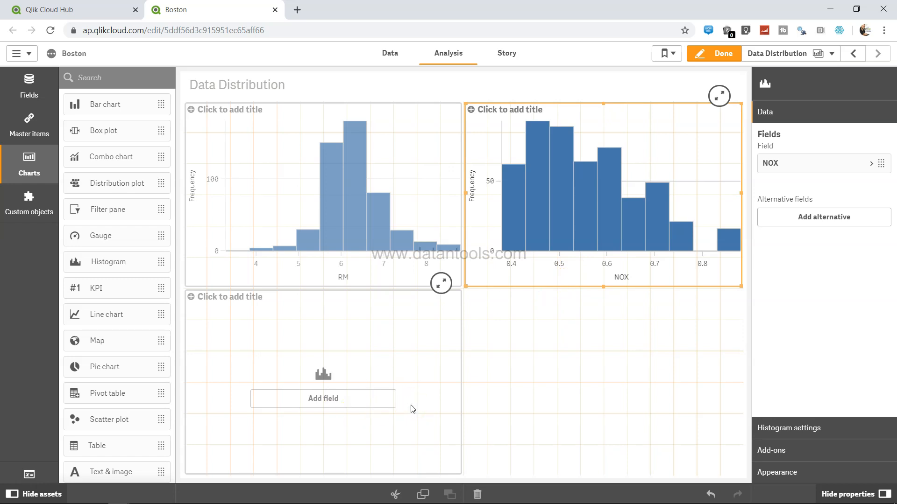
left_click(340, 402)
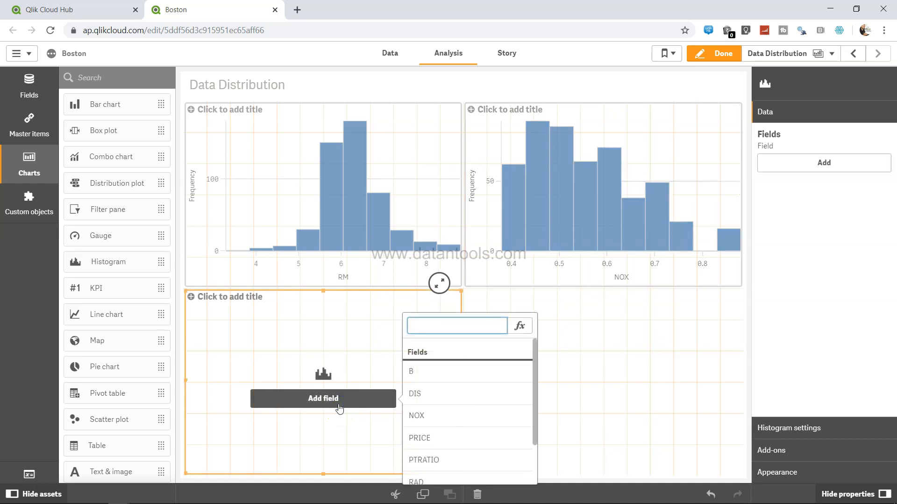
scroll(437, 398, "down", 1)
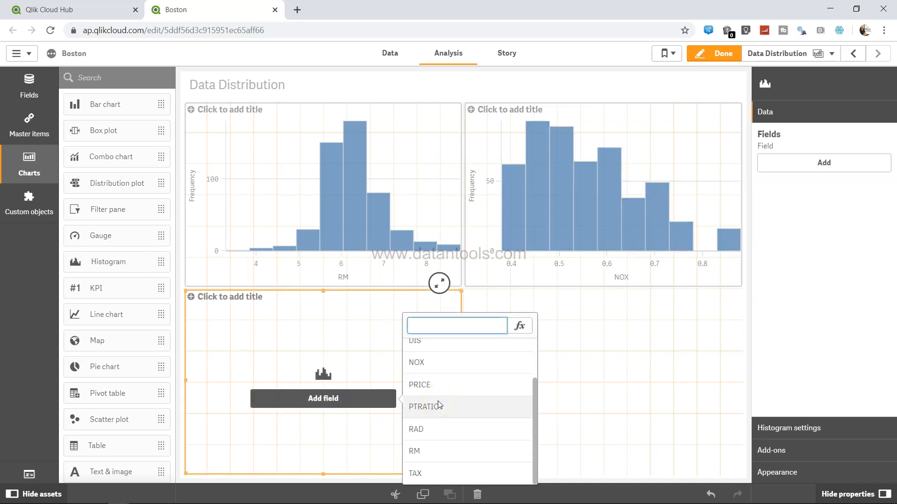
scroll(439, 406, "up", 1)
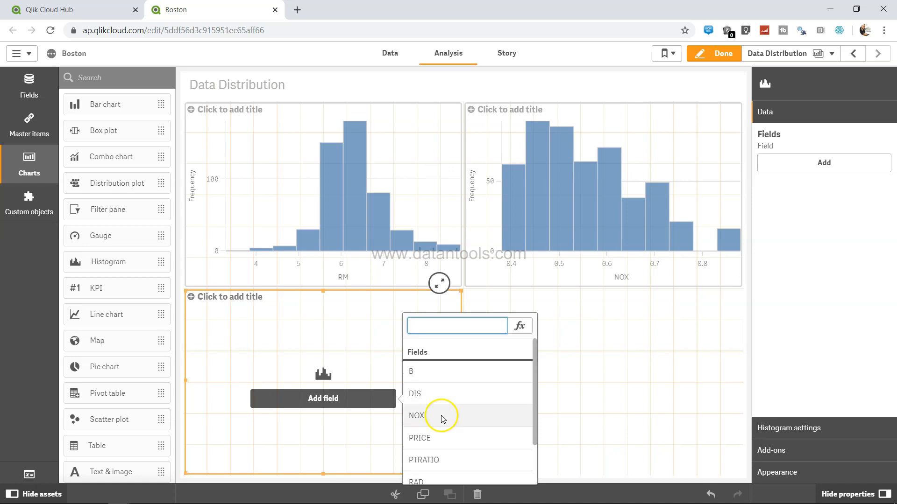
left_click(441, 437)
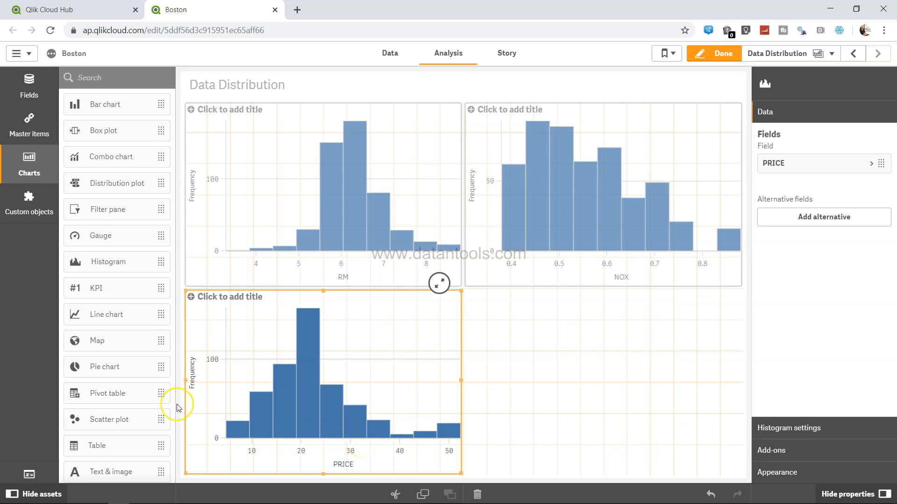
Fill the remaining space below the NOX chart with a histogram of the B field
left_click_drag(105, 261, 564, 357)
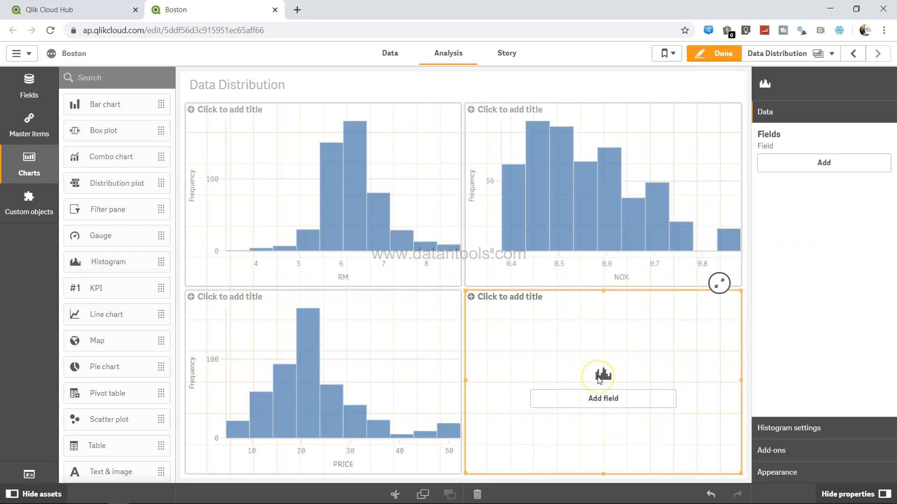
left_click(602, 398)
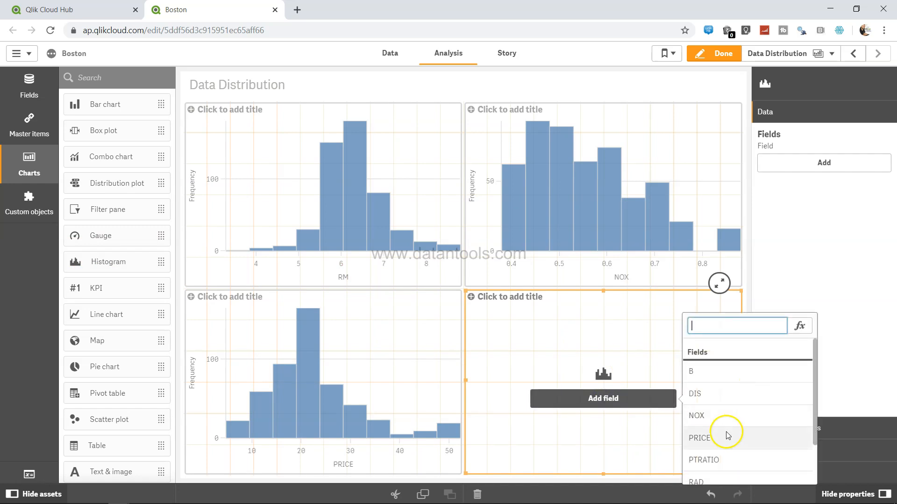
mouse_move(710, 370)
left_mouse_down()
mouse_move(712, 379)
mouse_move(699, 369)
left_mouse_up()
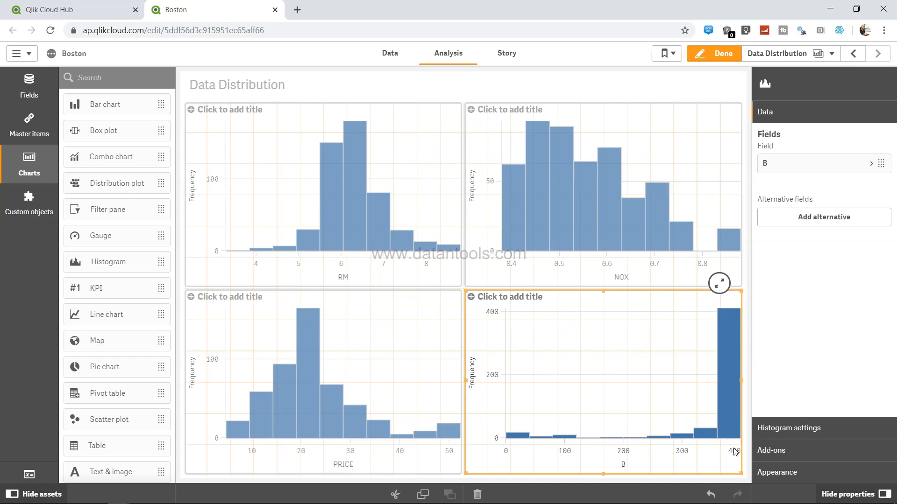
left_click(734, 419)
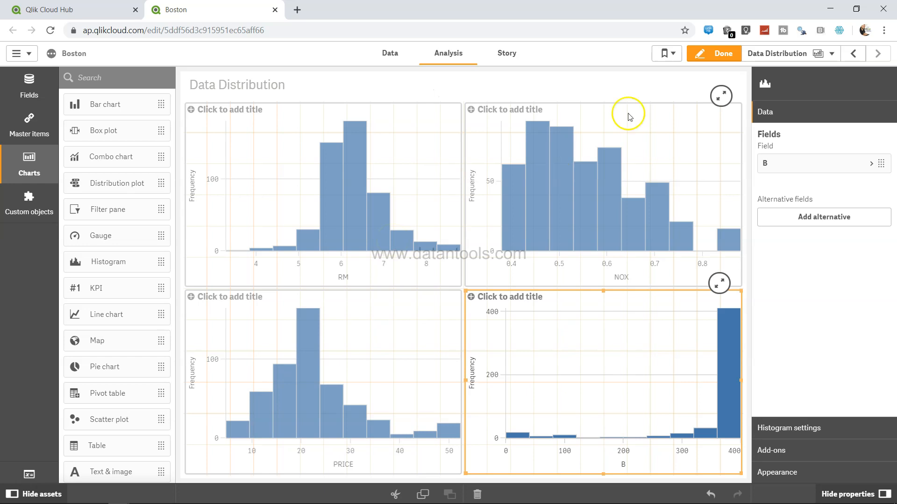
Create a new sheet titled Interaction and open it for editing
left_click(770, 56)
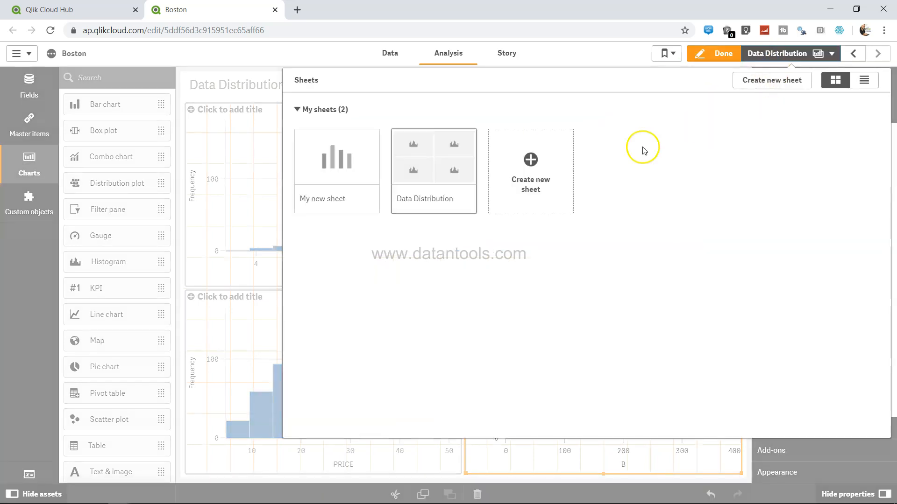
left_click(539, 163)
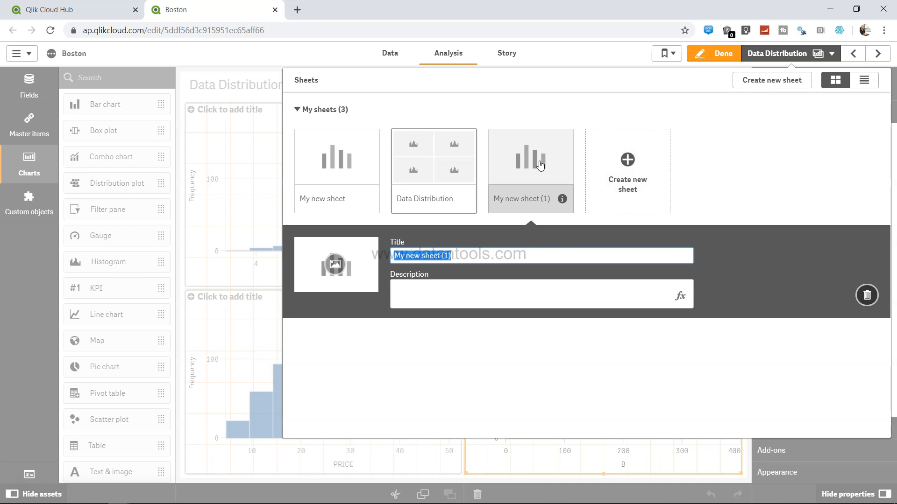
type("Interaction")
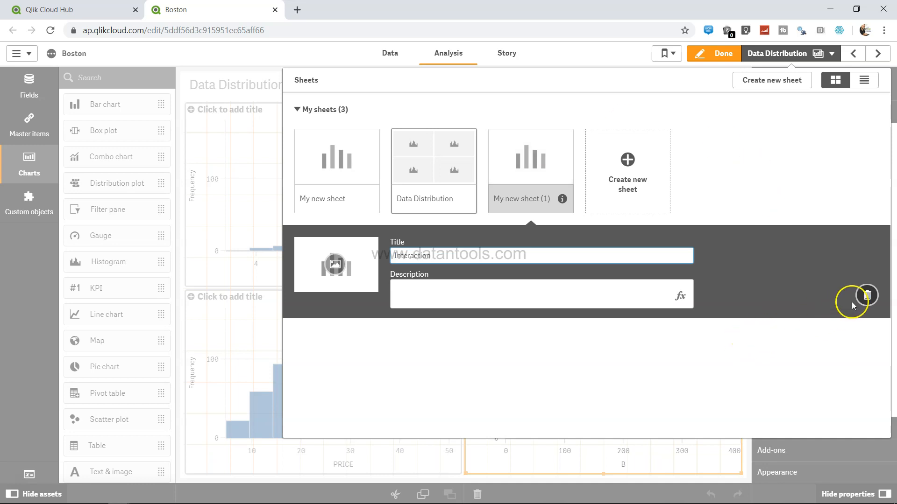
left_click(524, 202)
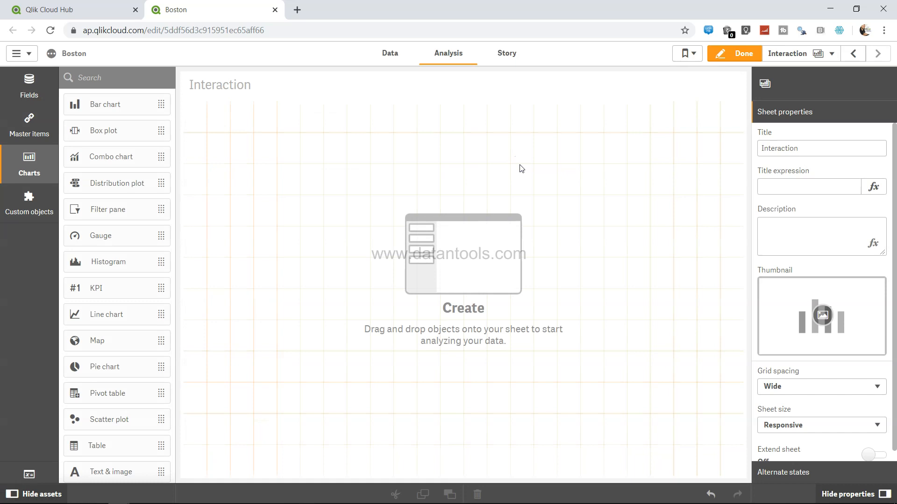
Add a scatter plot to the Interaction sheet with PRICE as its bubble dimension
left_click_drag(144, 422, 303, 260)
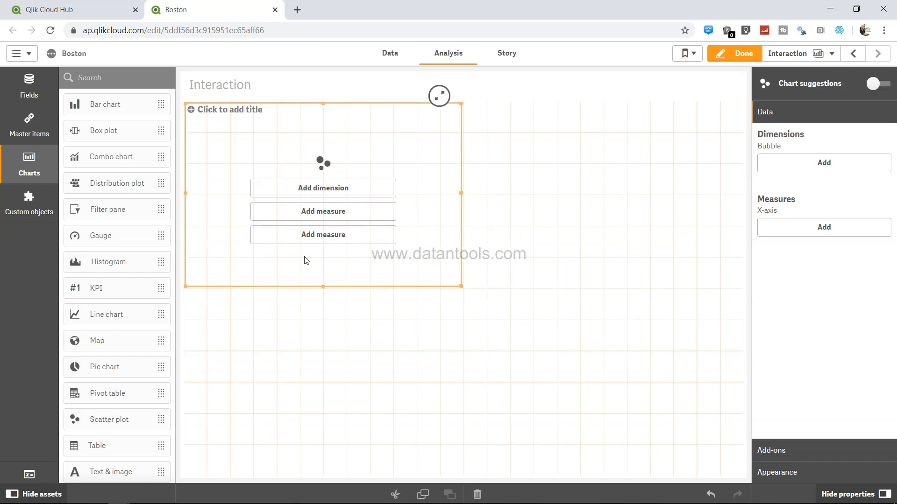
left_click(330, 187)
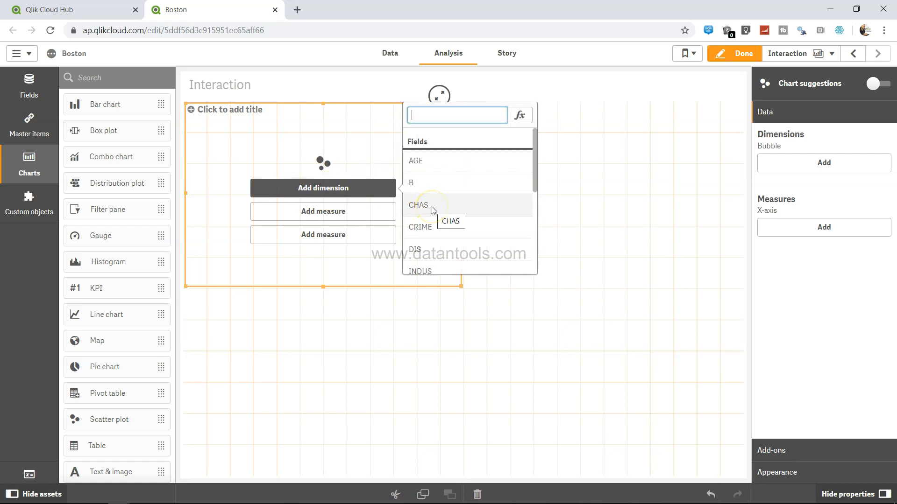
scroll(433, 213, "down", 1)
scroll(433, 213, "down", 3)
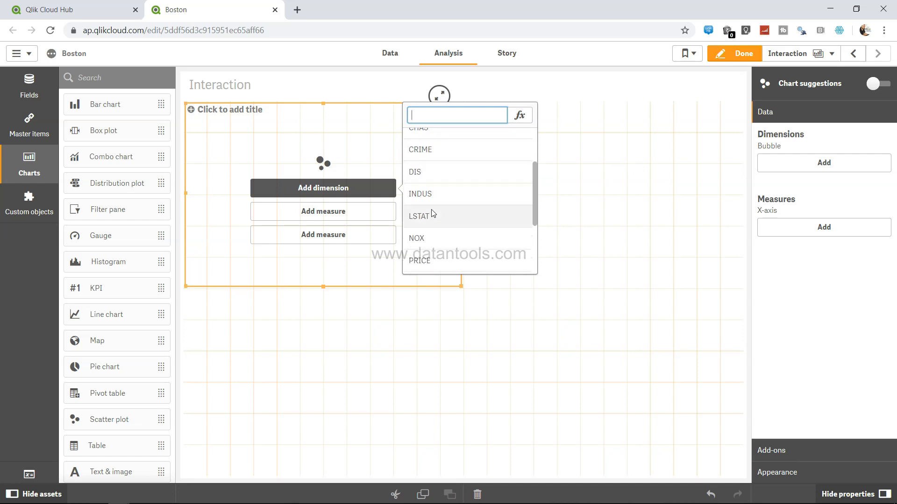
left_click(443, 259)
left_click(443, 258)
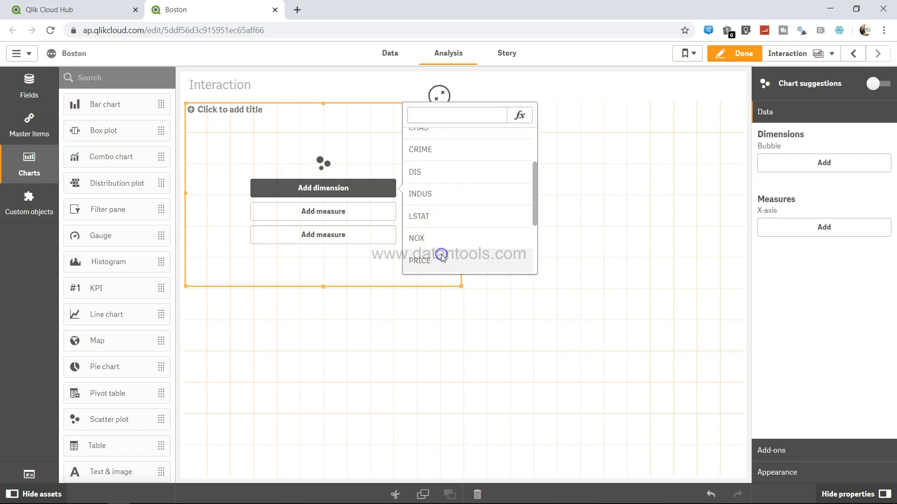
Set the scatter plot's x-axis measure to Avg(AGE) and its y-axis measure to Avg(PRICE)
left_click(352, 219)
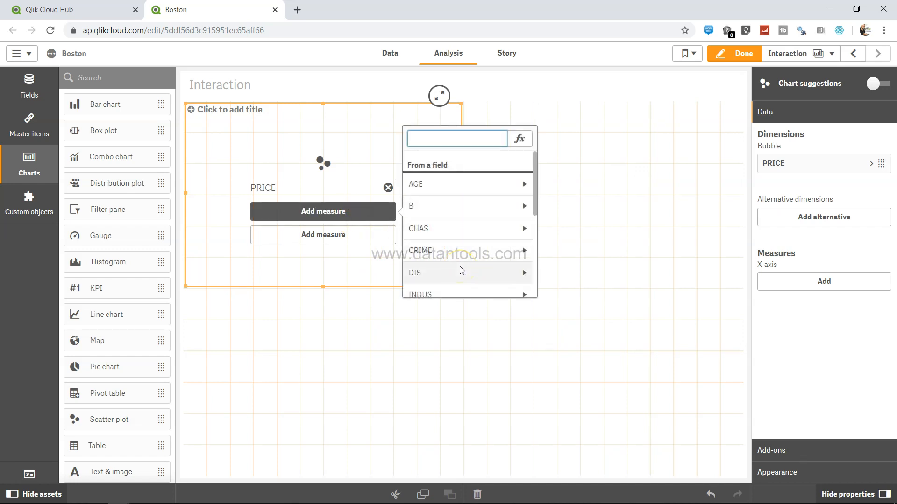
left_click(451, 186)
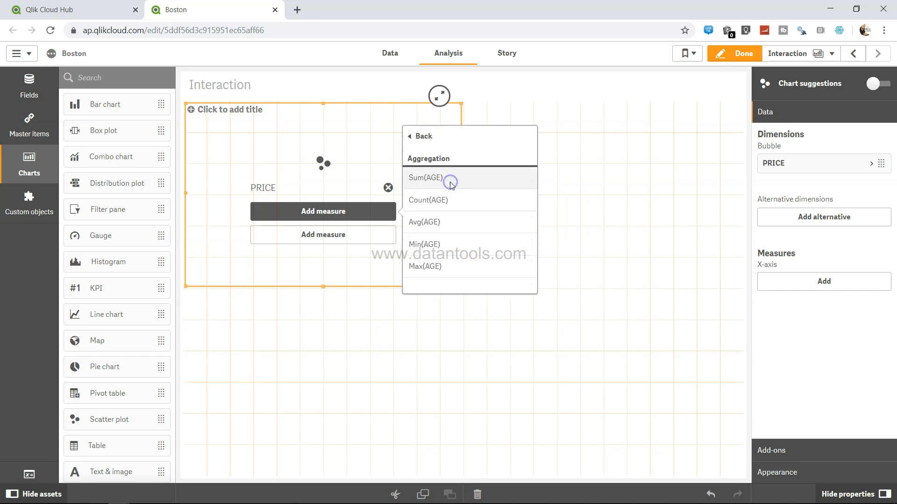
left_click(451, 223)
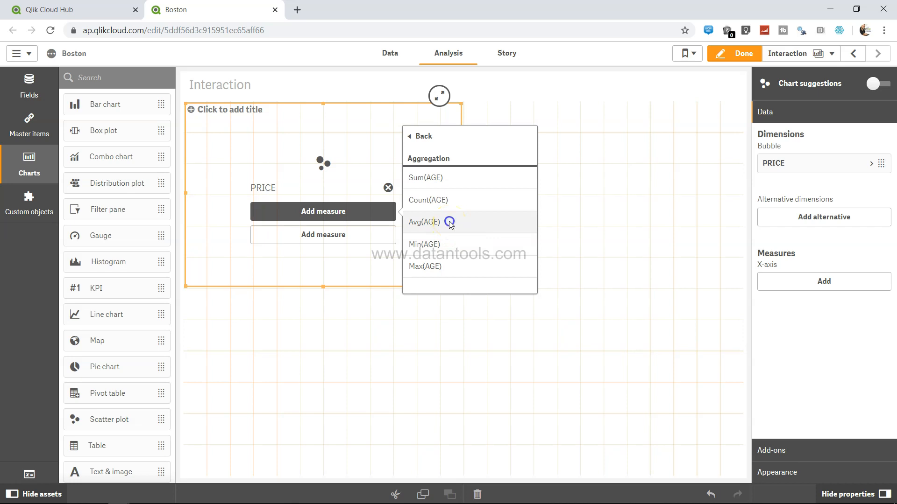
left_click(334, 242)
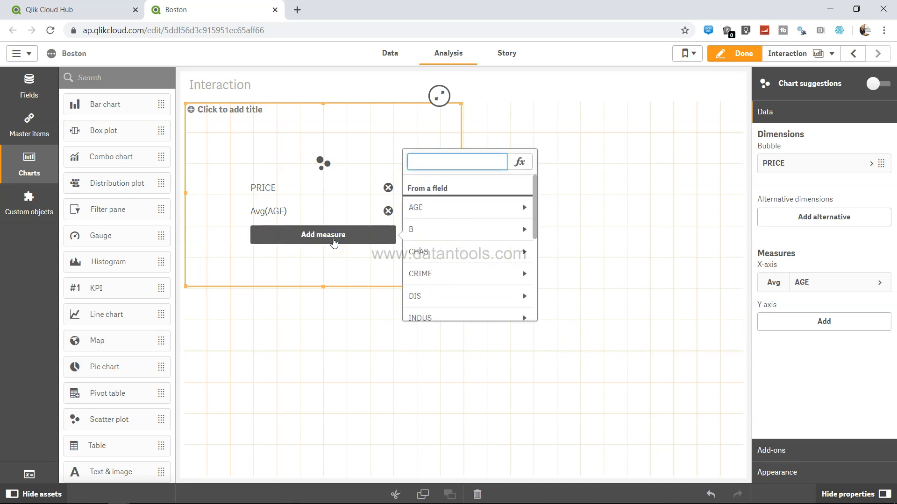
scroll(456, 266, "down", 1)
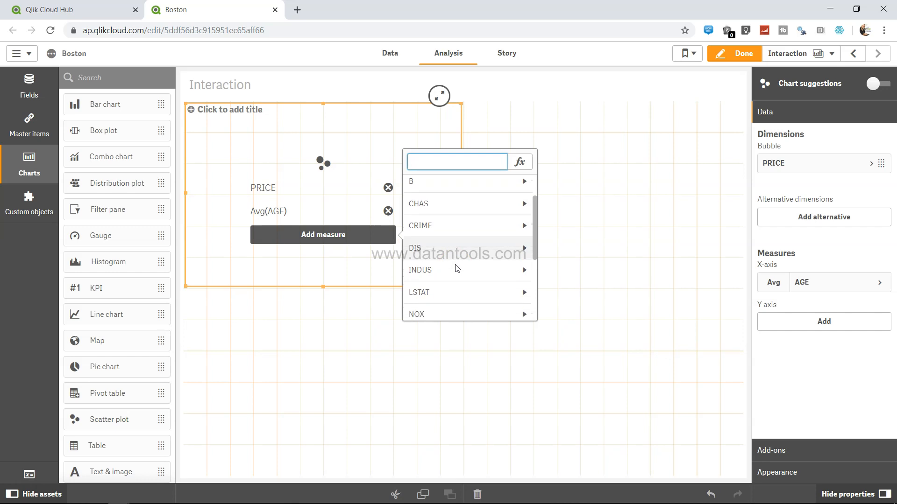
scroll(475, 283, "down", 2)
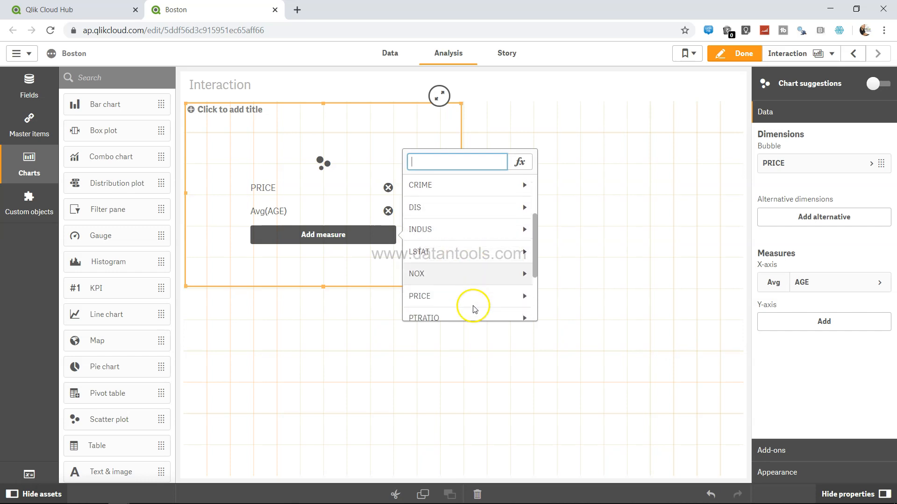
left_click(474, 293)
left_click(453, 251)
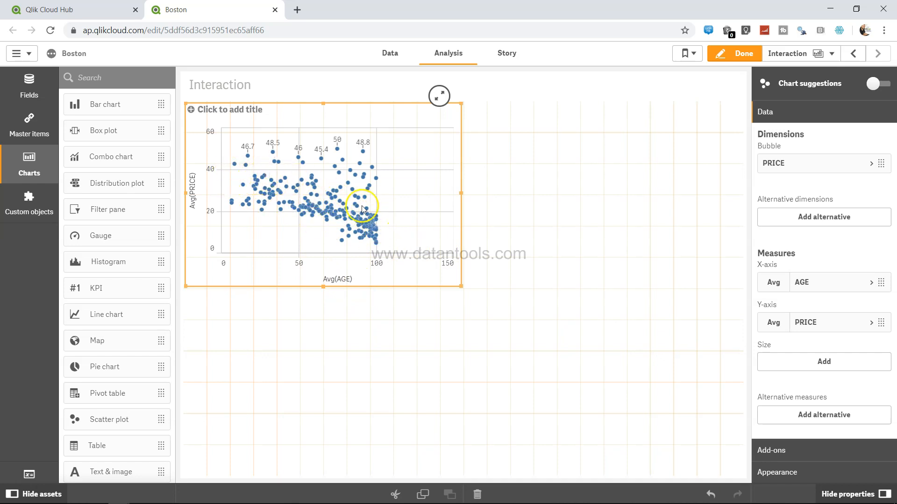
left_click(419, 208)
left_click(491, 245)
left_click(319, 195)
left_click(560, 229)
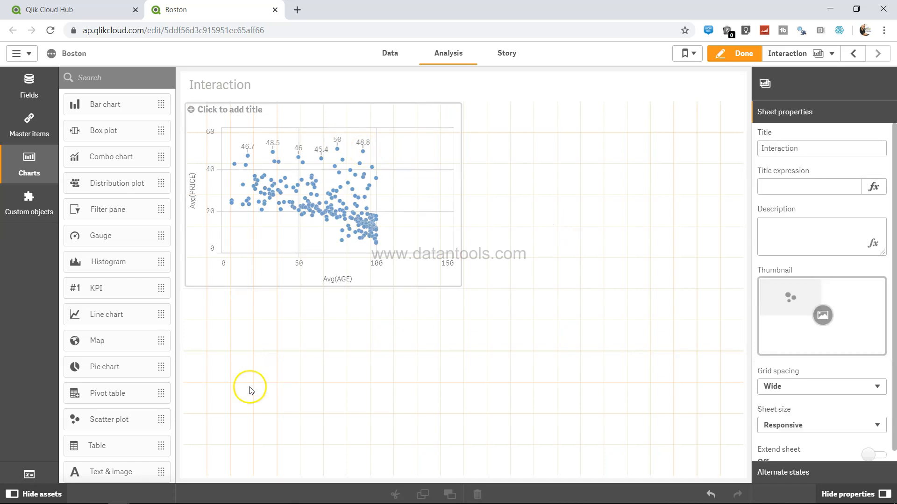
left_click(277, 235)
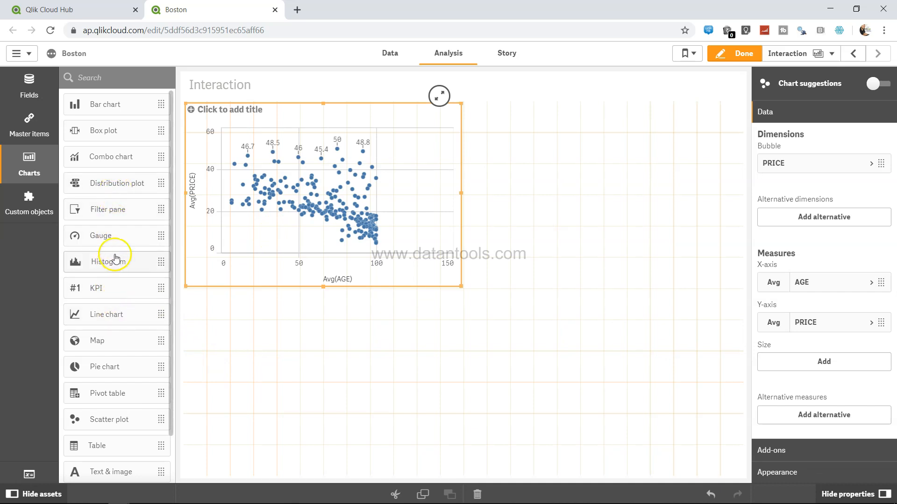
Add a second scatter plot beside the AGE chart, with PRICE as its bubble dimension
left_click_drag(114, 418, 591, 188)
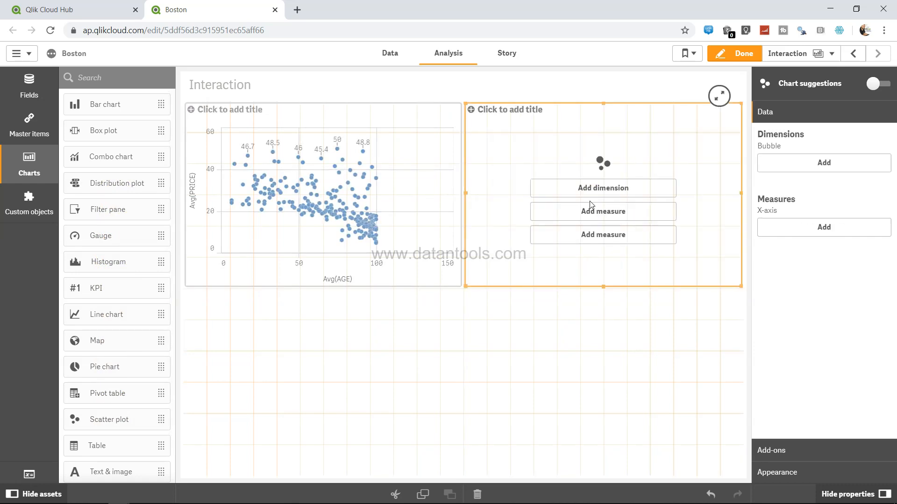
left_click(599, 191)
scroll(731, 226, "down", 2)
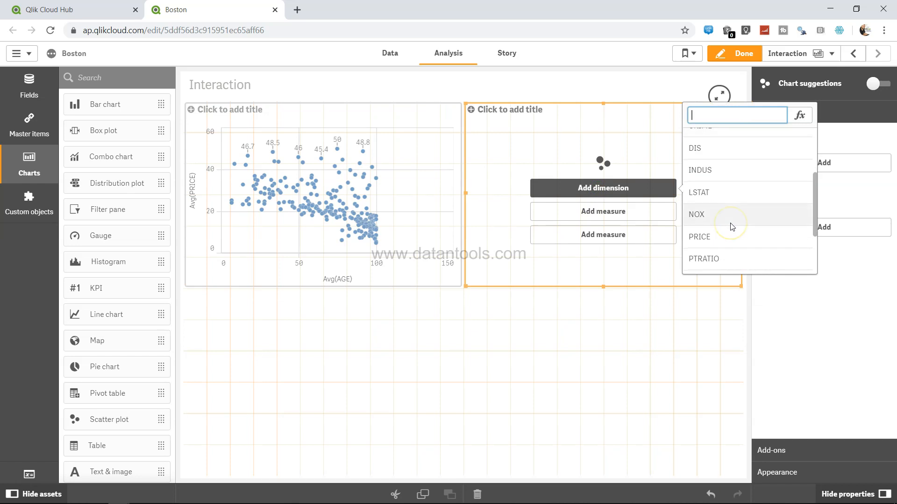
left_click(731, 239)
Give the second scatter plot Avg(CRIME) on the x-axis and Avg(PRICE) on the y-axis
left_click(623, 213)
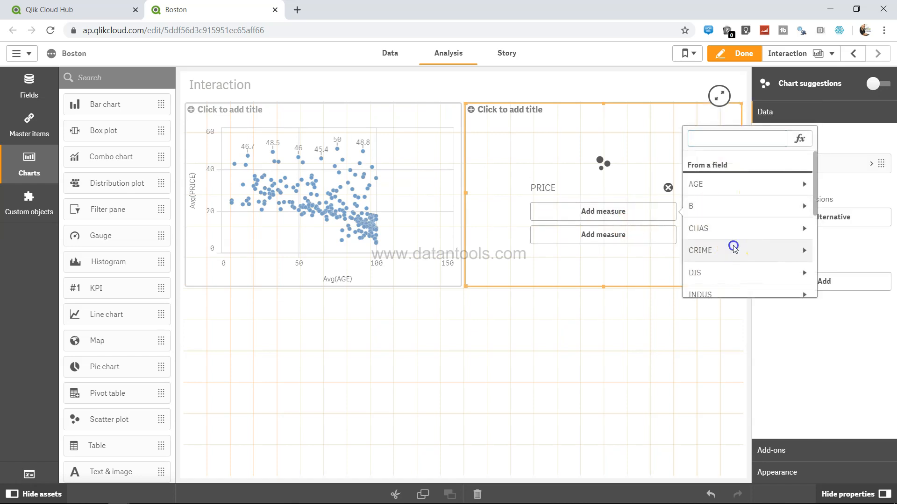
left_click(733, 248)
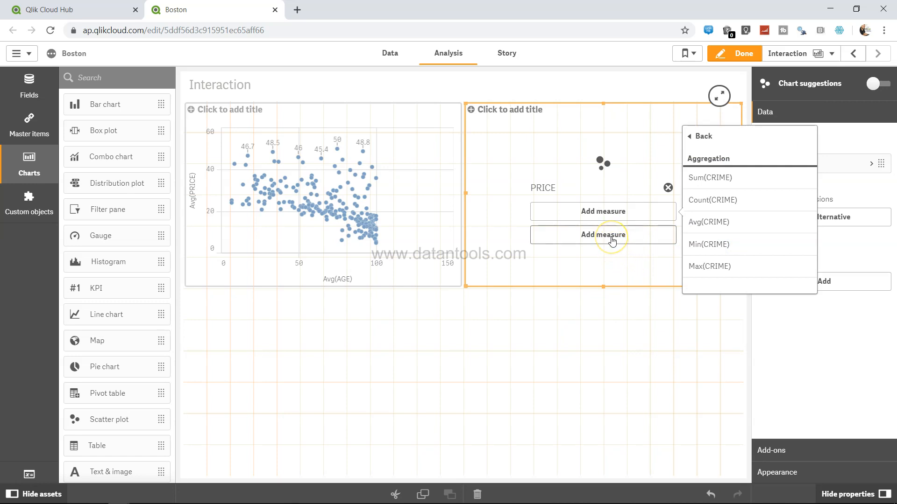
left_click(711, 222)
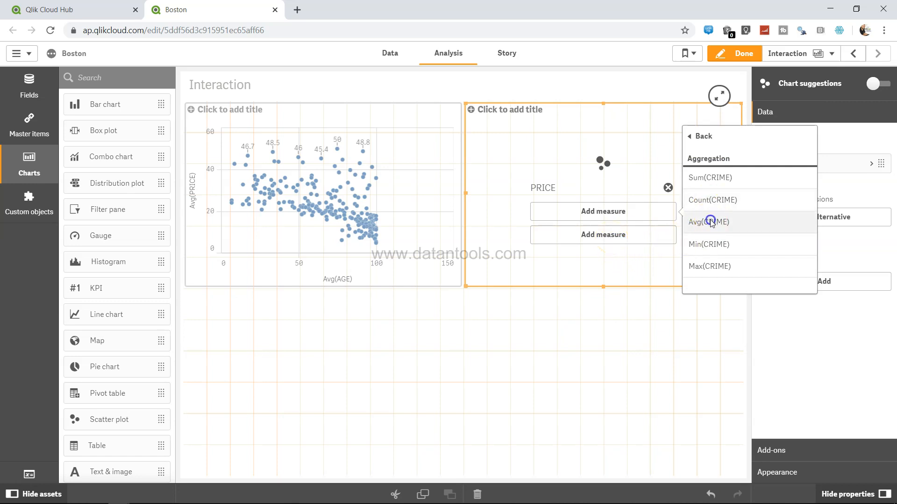
left_click(613, 237)
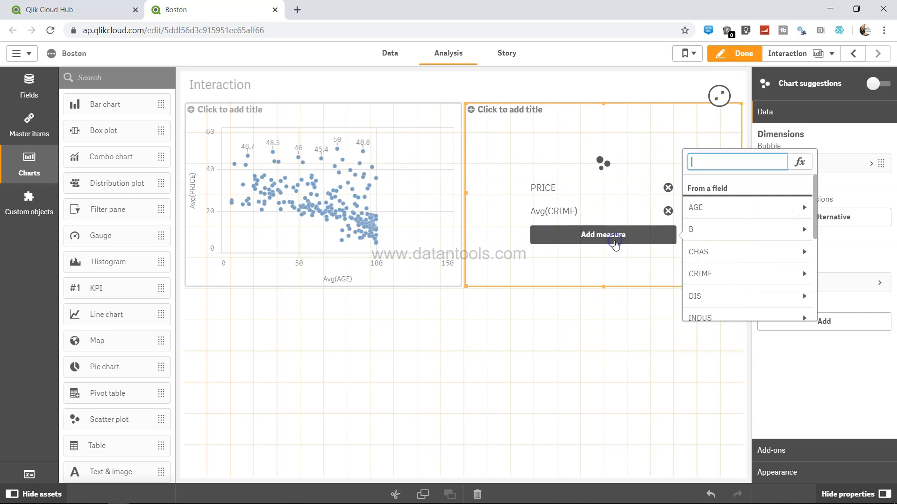
scroll(713, 294, "down", 2)
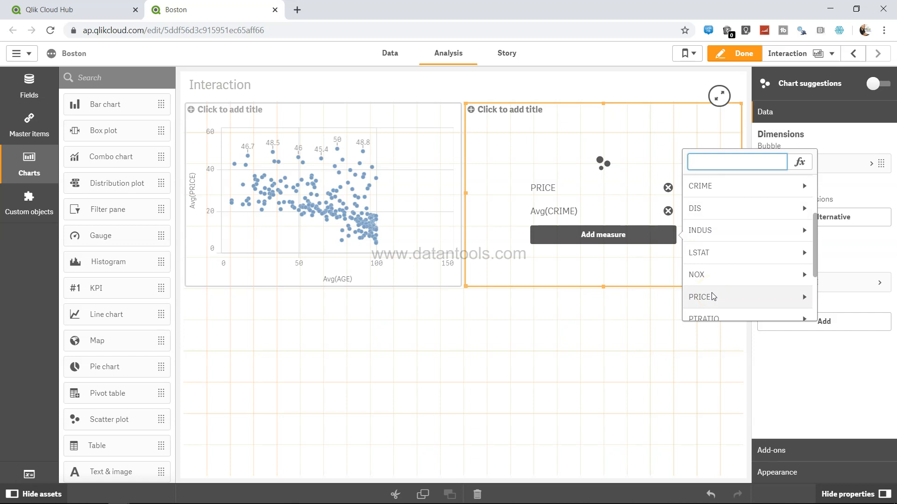
left_click(800, 292)
left_click(743, 247)
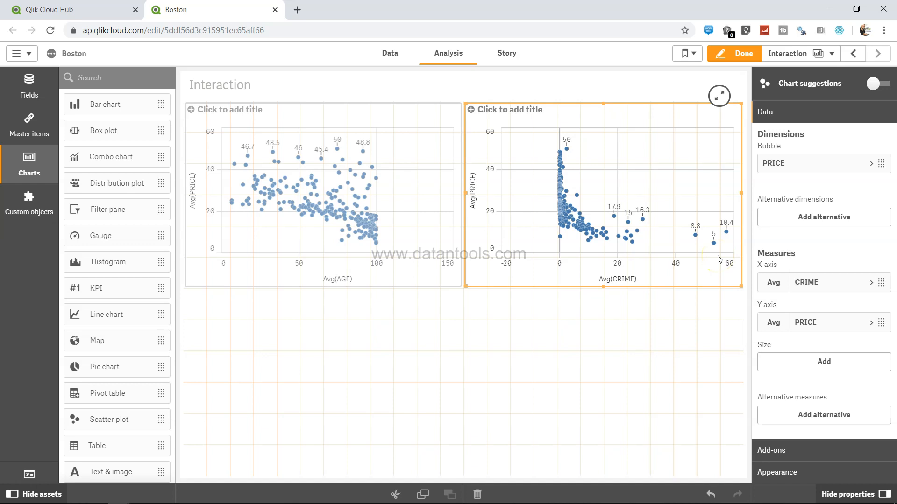
Add a third scatter plot below the AGE chart, with PRICE as its bubble dimension
left_click(475, 358)
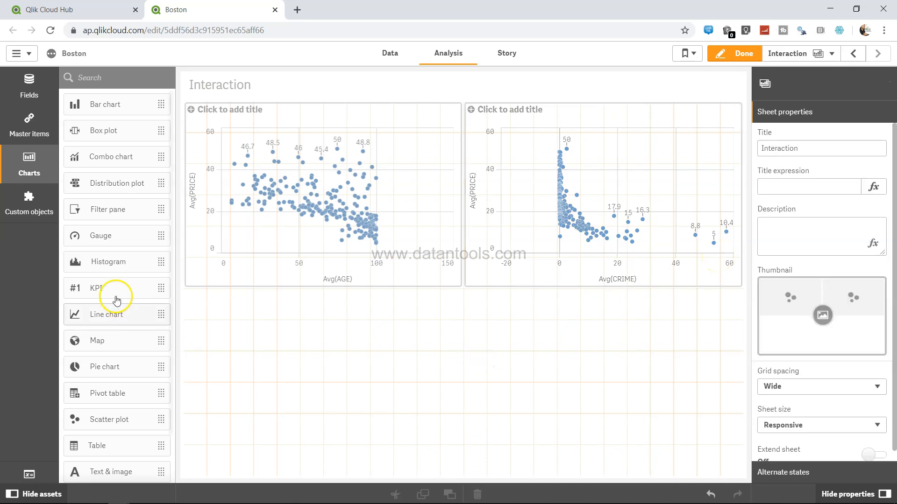
left_click_drag(149, 397, 306, 363)
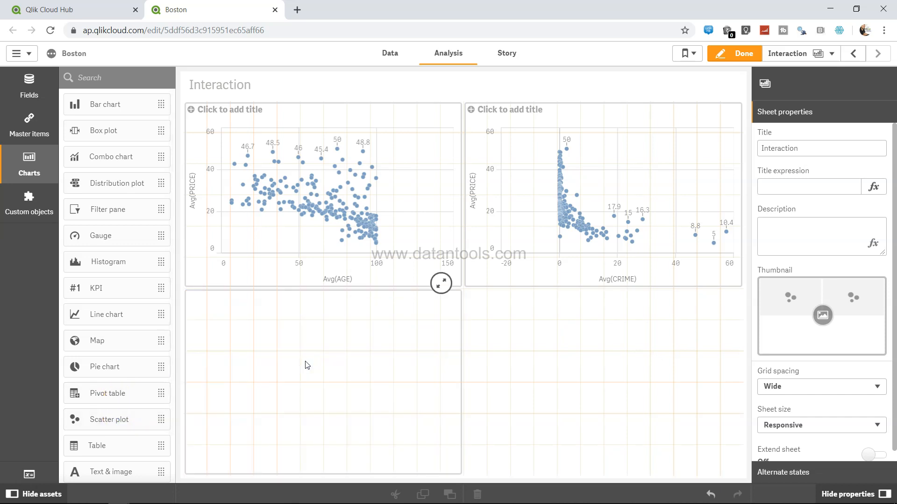
left_click(348, 376)
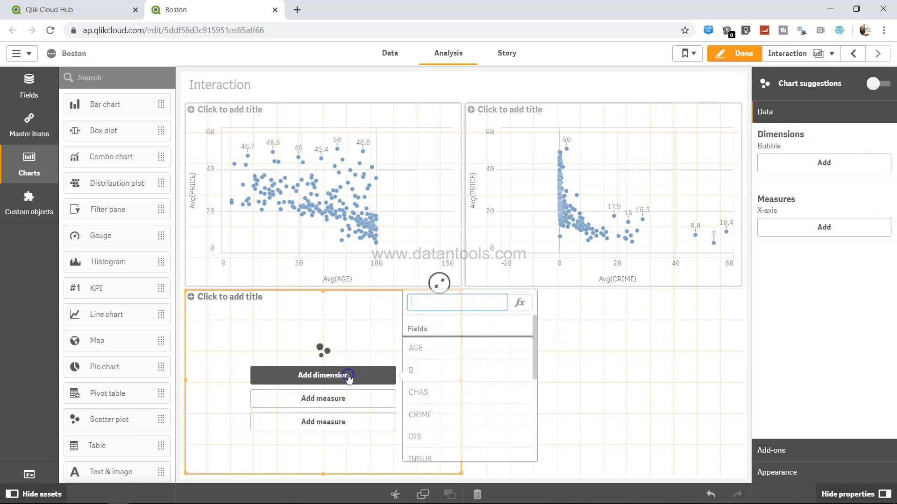
scroll(448, 386, "down", 3)
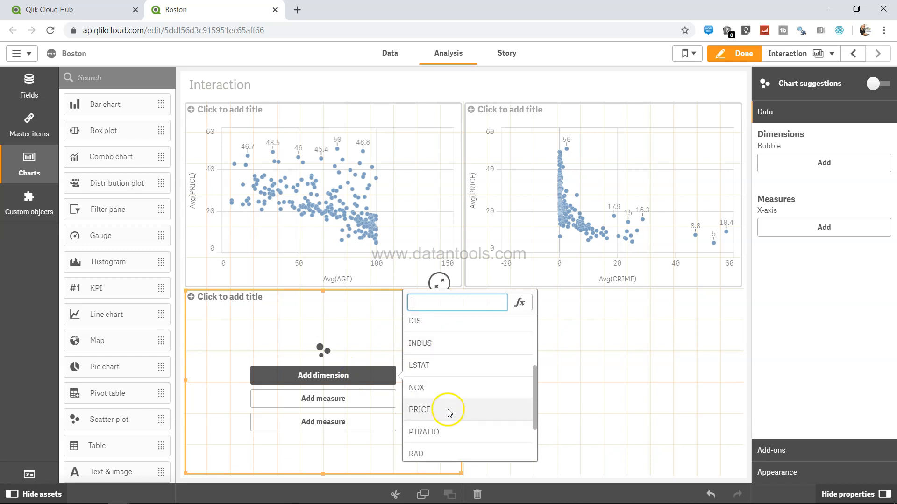
left_click(449, 411)
Assign Avg(RM) to the x-axis and Avg(PRICE) to the y-axis of the third scatter plot
left_click(339, 399)
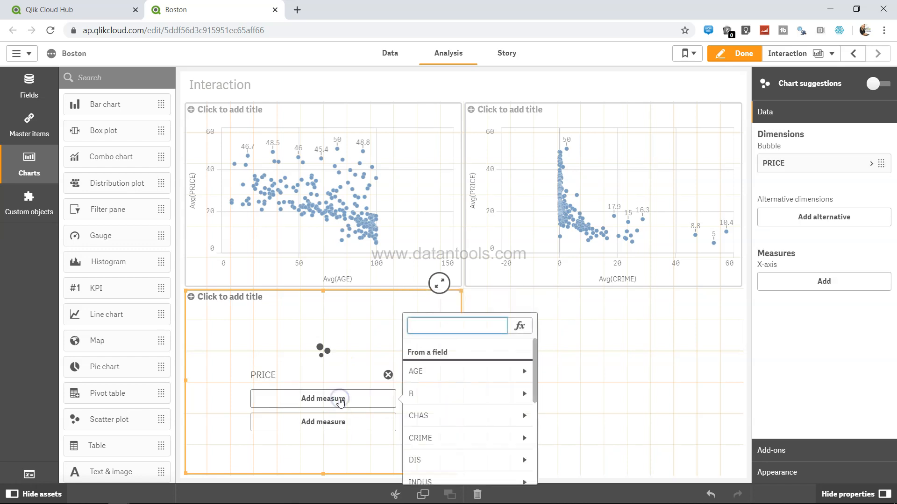
scroll(488, 410, "down", 5)
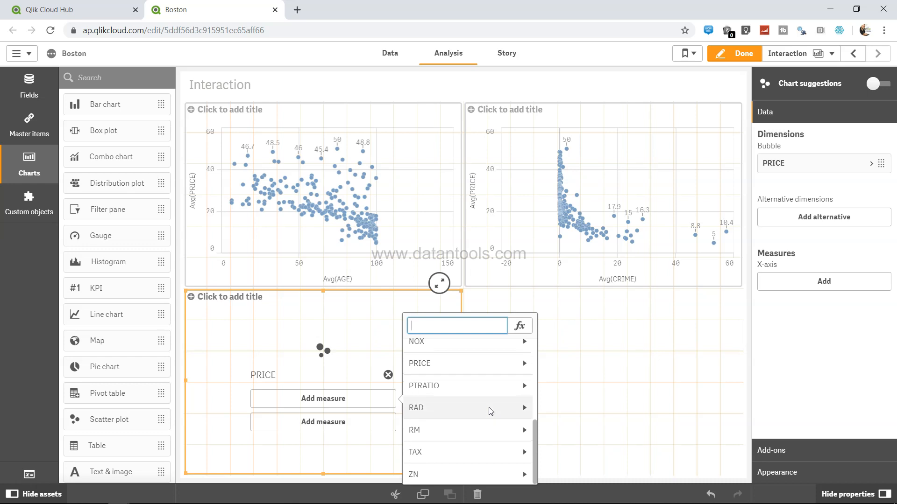
left_click(489, 432)
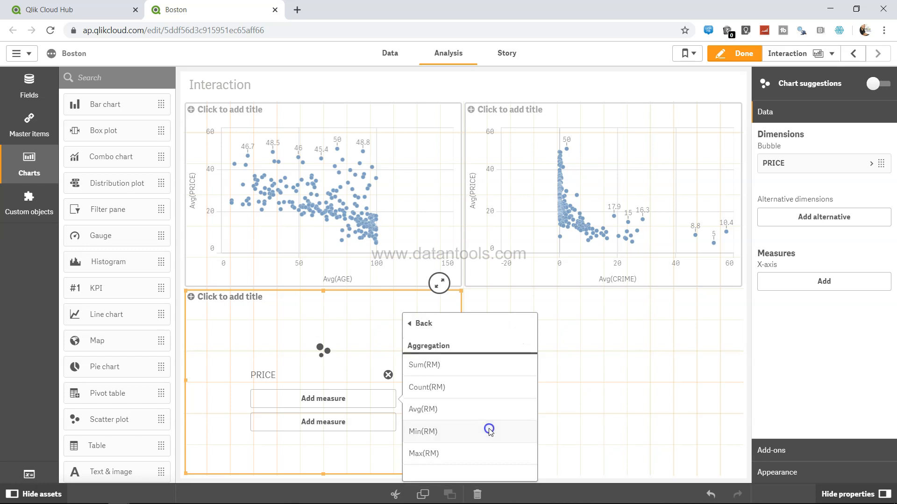
left_click(469, 409)
left_click(328, 430)
left_click(328, 429)
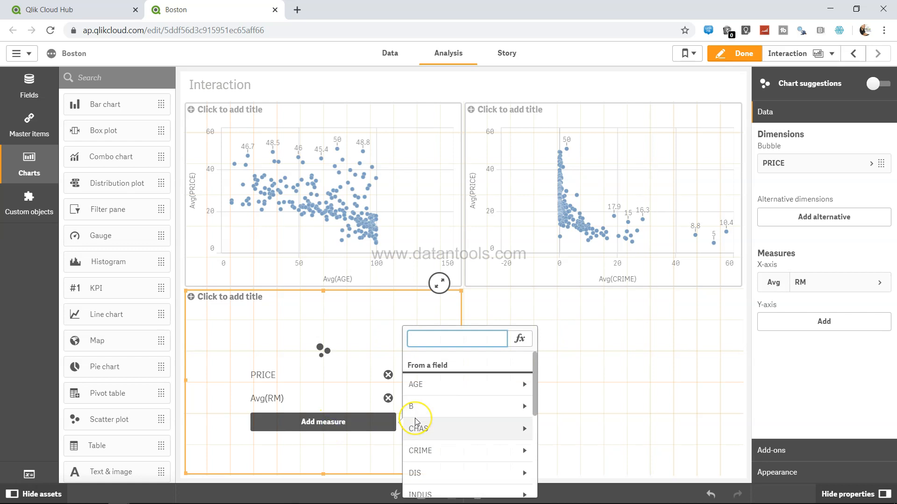
scroll(417, 422, "down", 1)
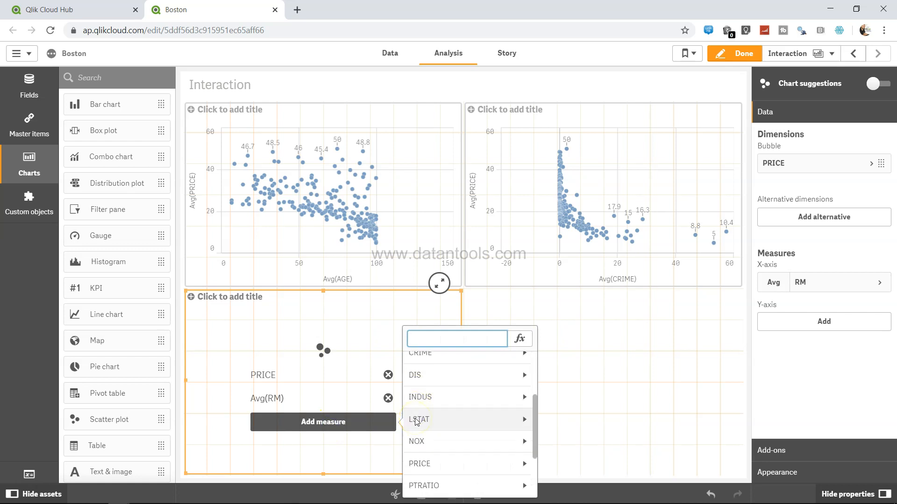
left_click(465, 465)
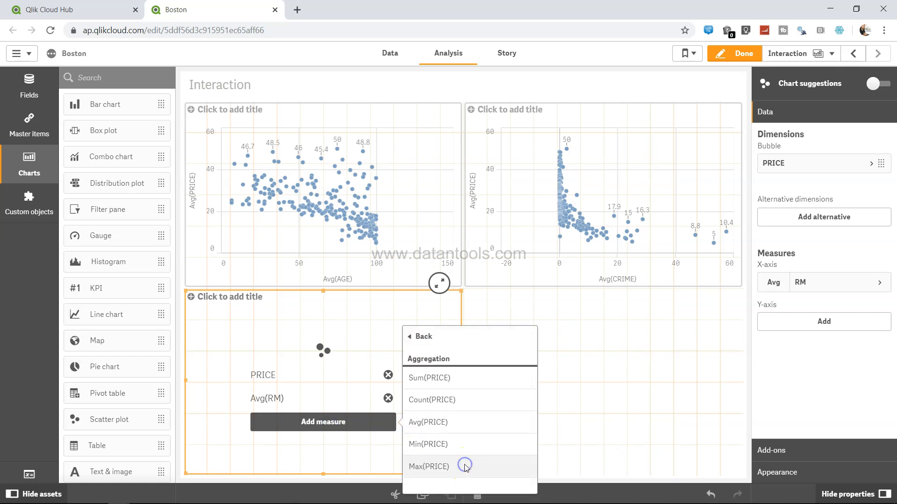
left_click(455, 430)
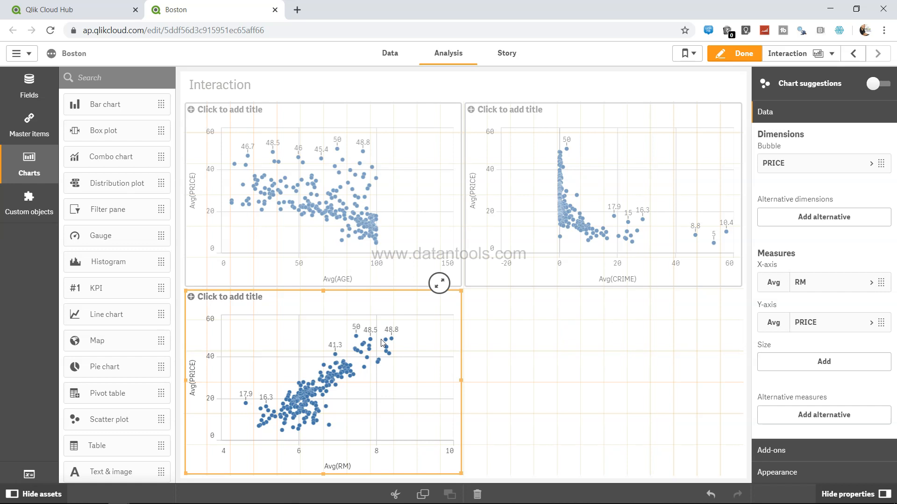
Fill the remaining space below the CRIME chart with a scatter plot using PRICE as bubble dimension
left_click_drag(114, 420, 547, 371)
left_click(579, 372)
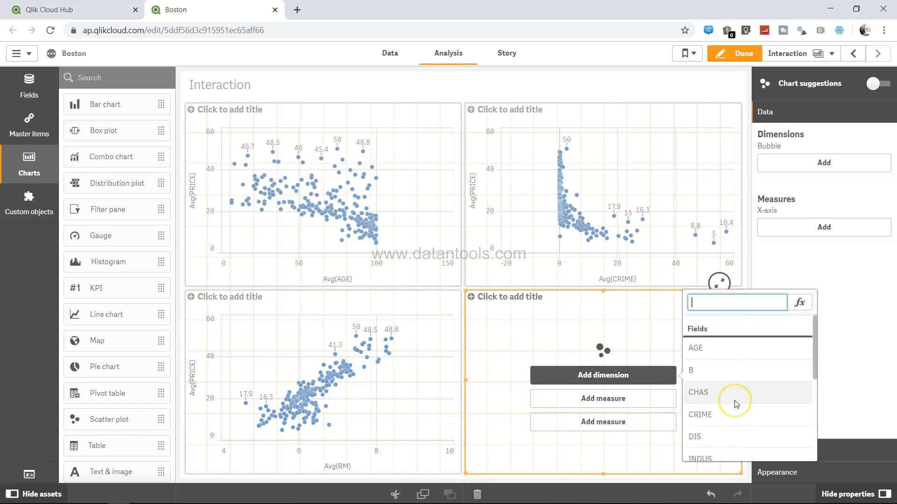
scroll(735, 404, "down", 2)
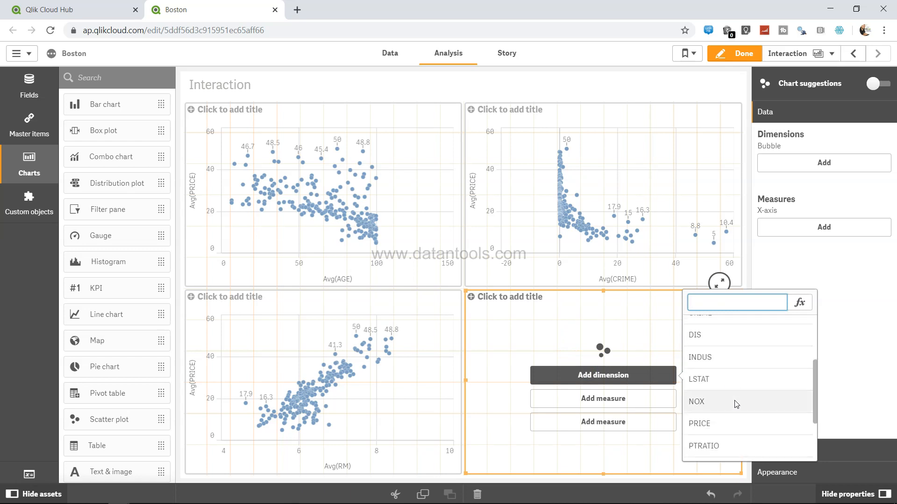
left_click(735, 424)
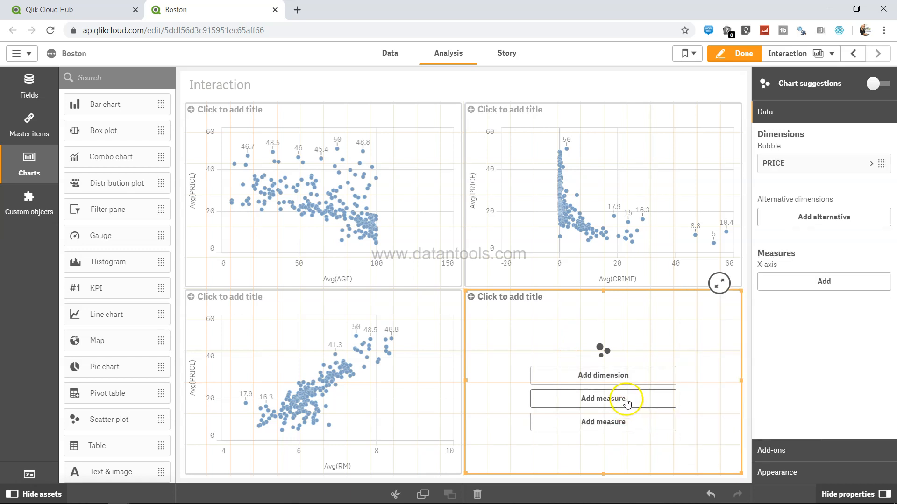
Assign Avg(PTRATIO) to the x-axis of the fourth scatter plot
left_click(605, 399)
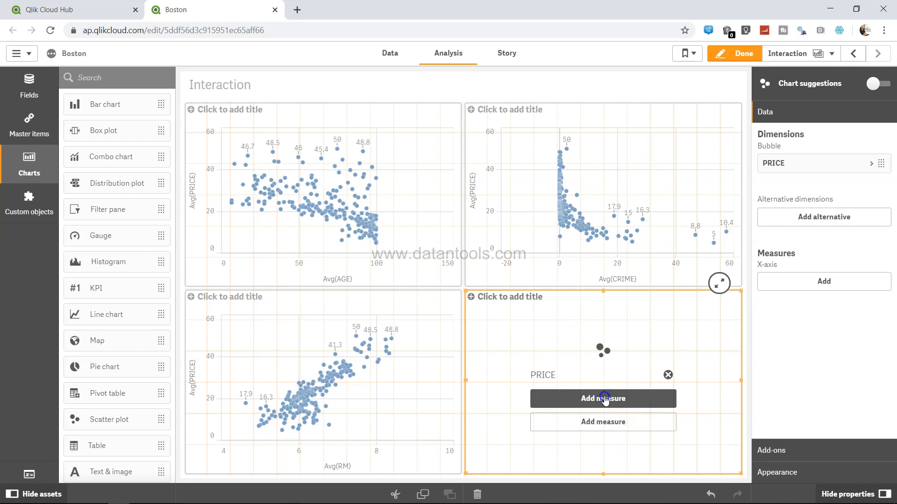
scroll(734, 416, "down", 3)
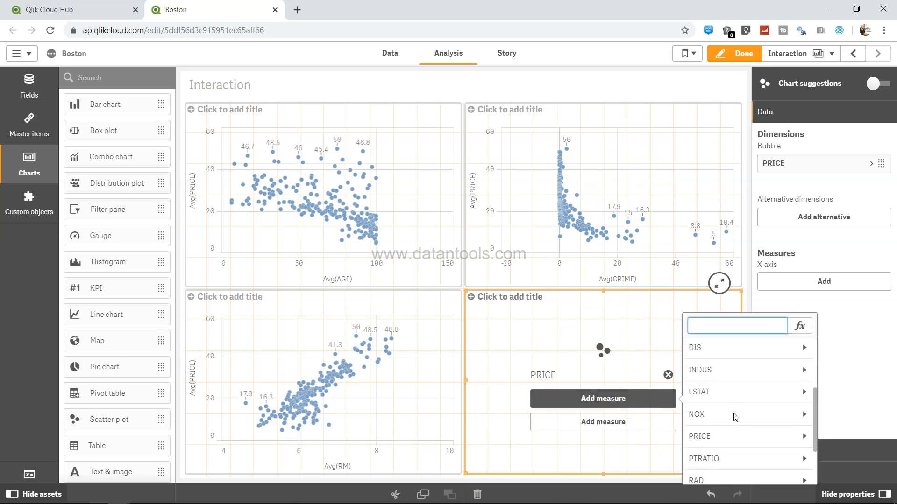
scroll(735, 417, "down", 3)
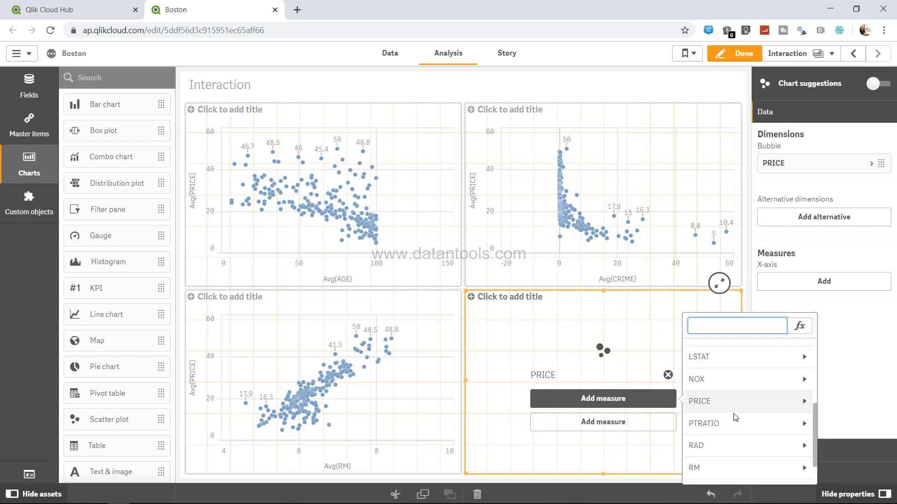
left_click(737, 398)
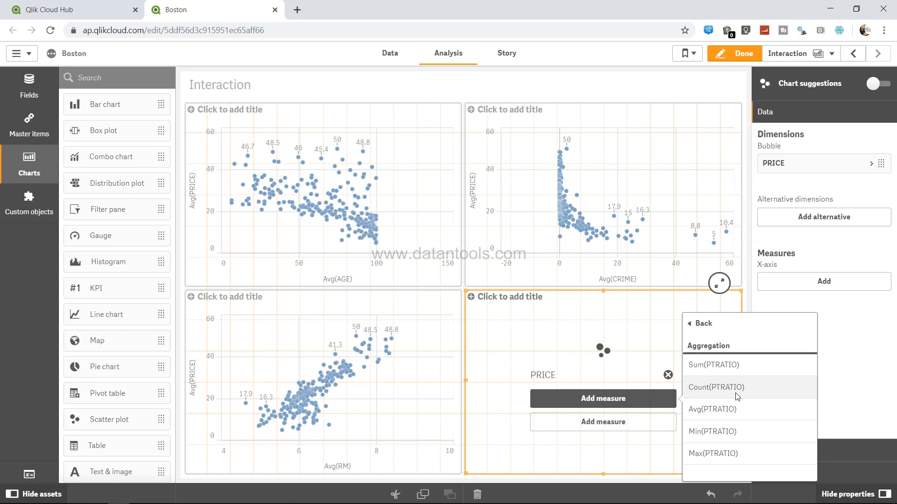
left_click(732, 410)
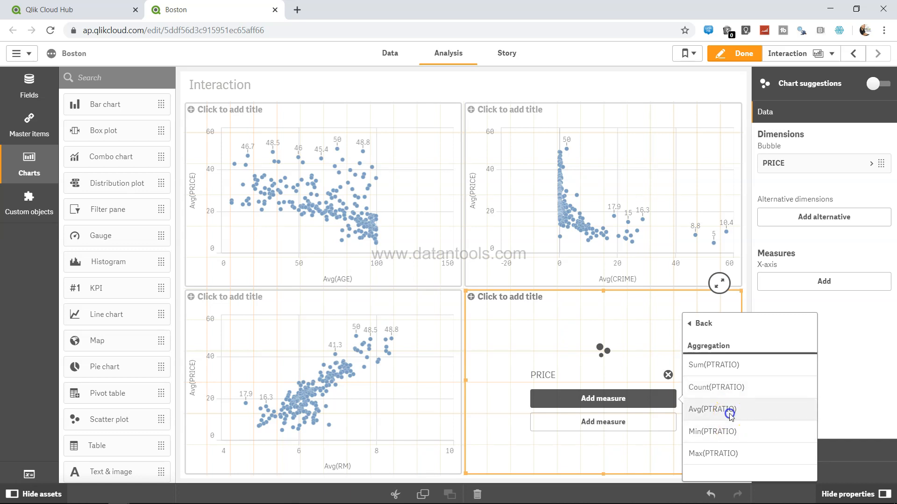
Assign Avg(PRICE) to the y-axis of the PTRATIO scatter plot and deselect the chart
left_click(602, 429)
scroll(741, 432, "down", 3)
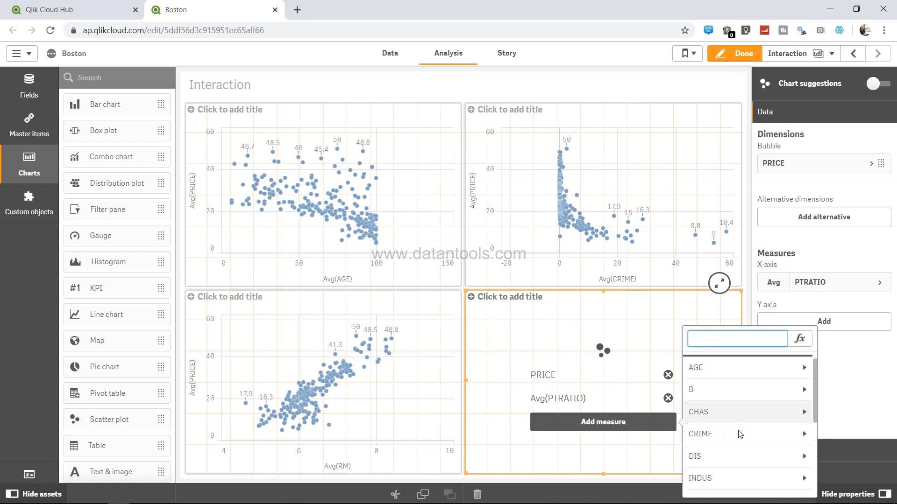
scroll(739, 434, "down", 2)
left_click(741, 441)
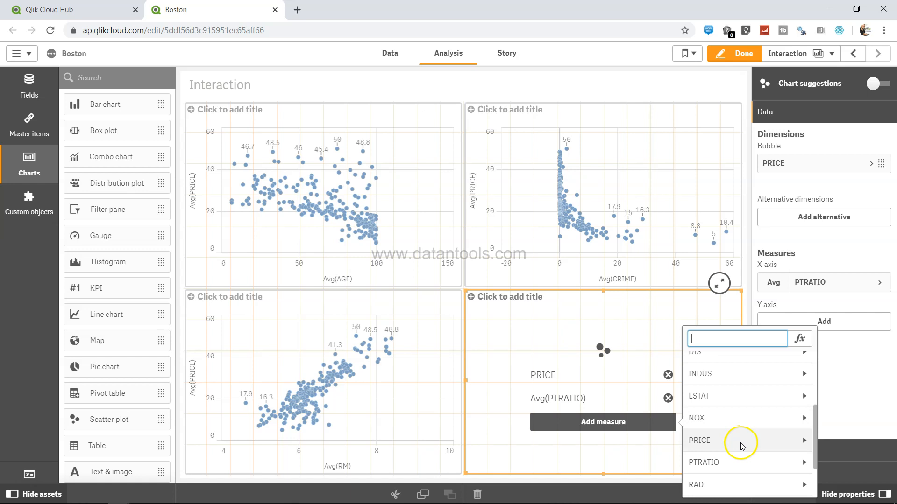
left_click(726, 428)
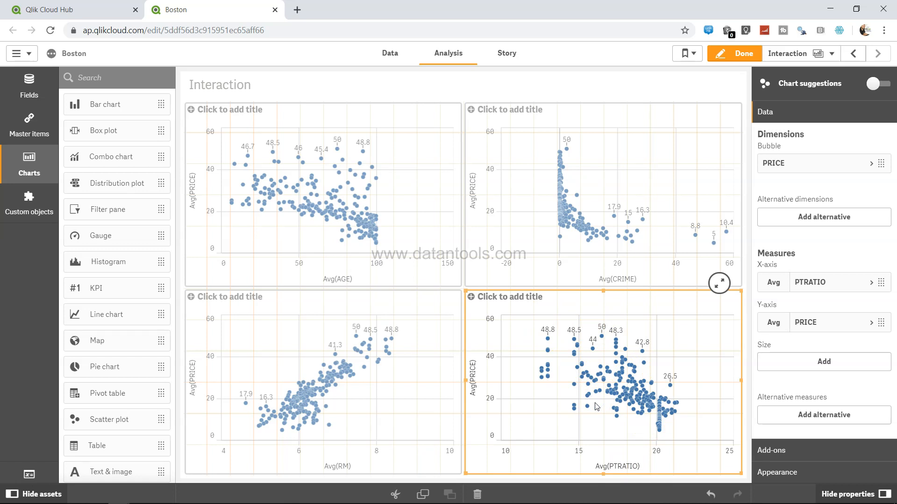
left_click(538, 94)
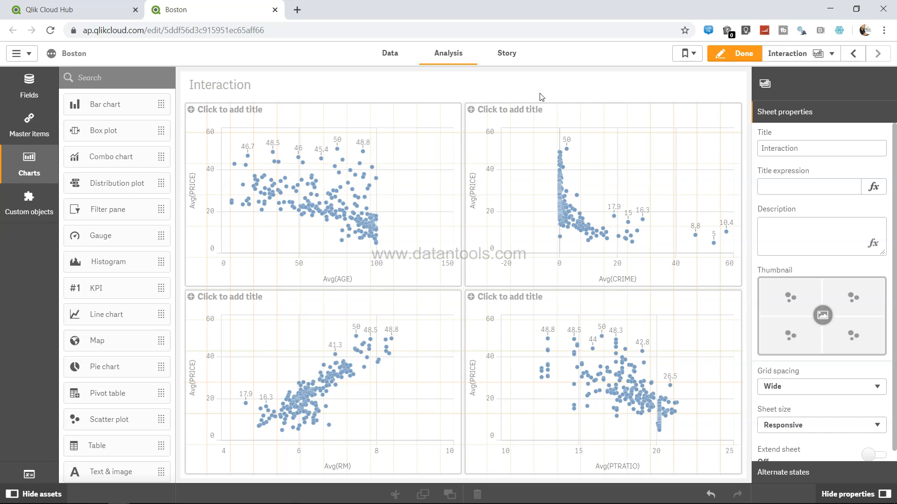
Create a new sheet in the app after the Interaction sheet
left_click(787, 53)
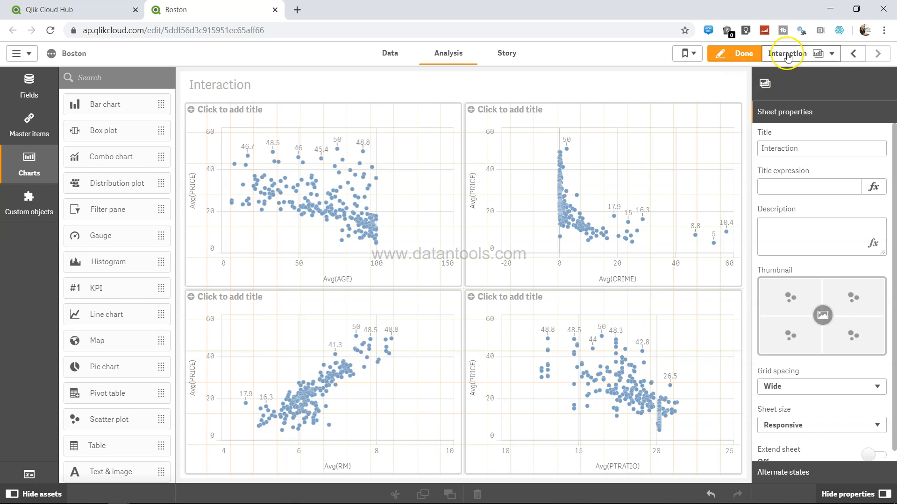
left_click(586, 165)
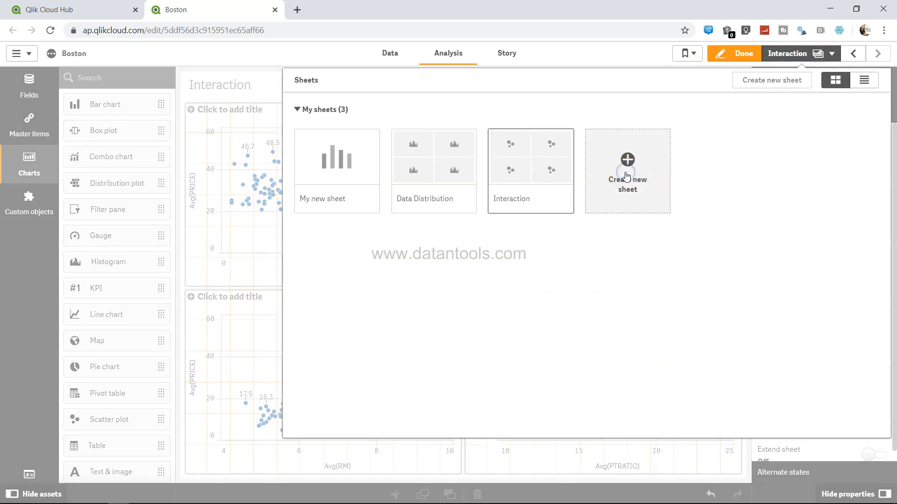
left_click(626, 176)
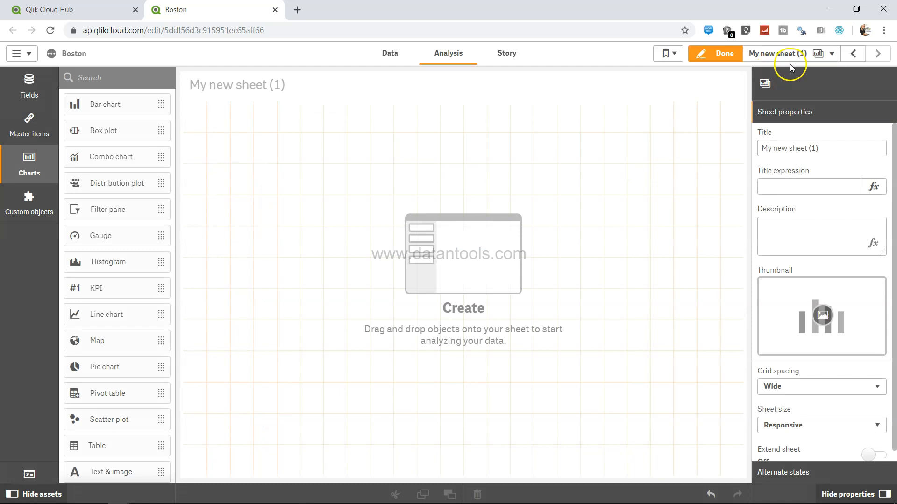
Rename the new sheet as Correlation and return to its empty canvas
left_click(828, 59)
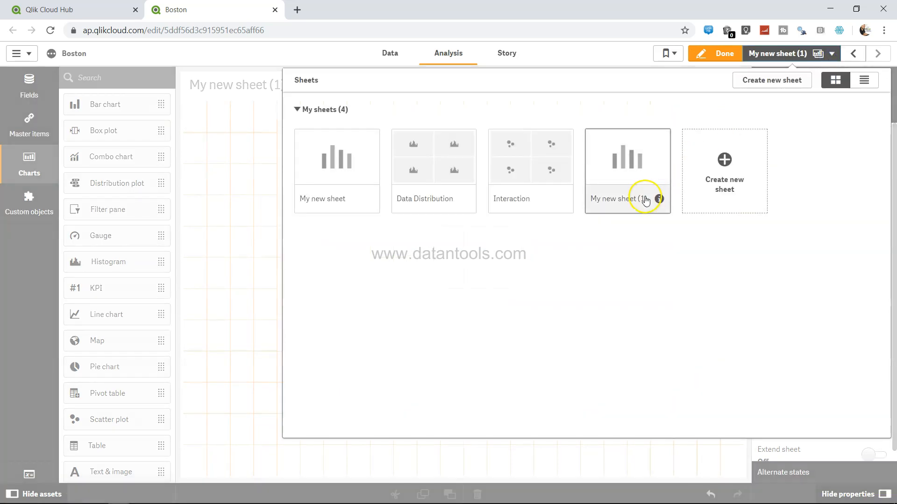
left_click(643, 200)
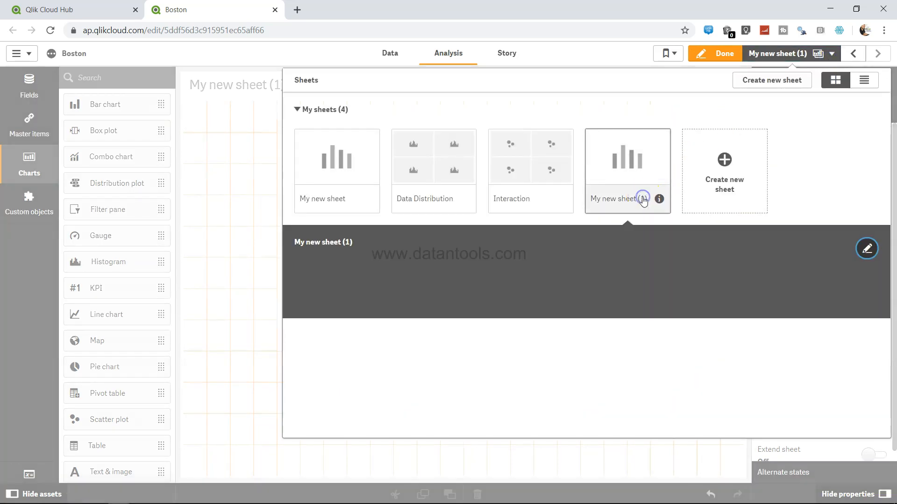
left_click(866, 250)
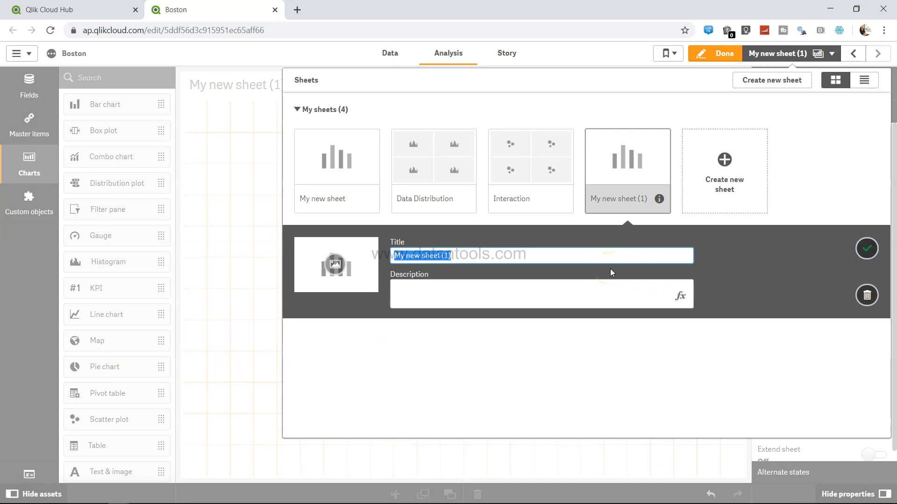
type("Correlation")
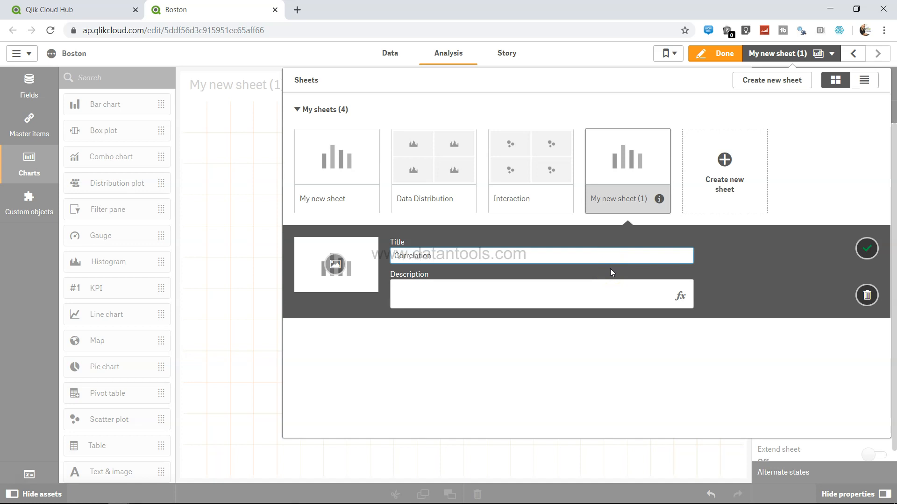
left_click(777, 376)
left_click(632, 158)
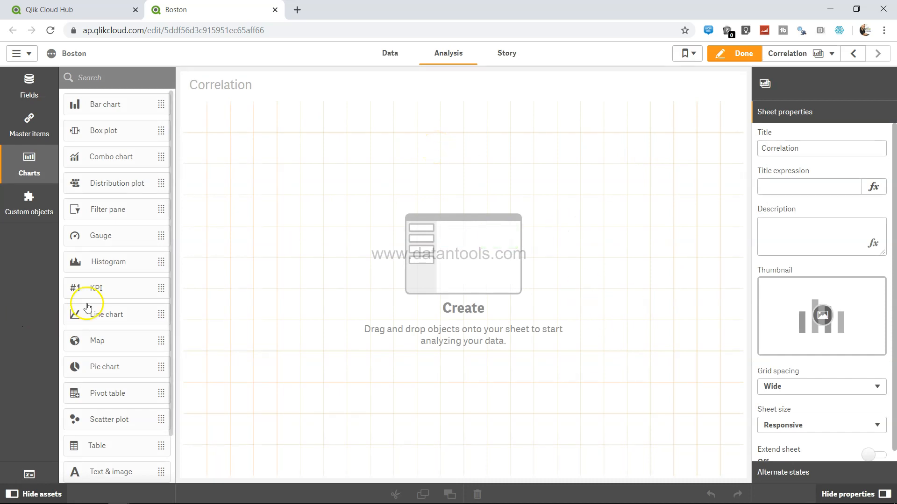
Place a KPI object in the sheet's upper-left corner and shrink it to about six grid columns by two rows
left_click_drag(100, 294, 256, 146)
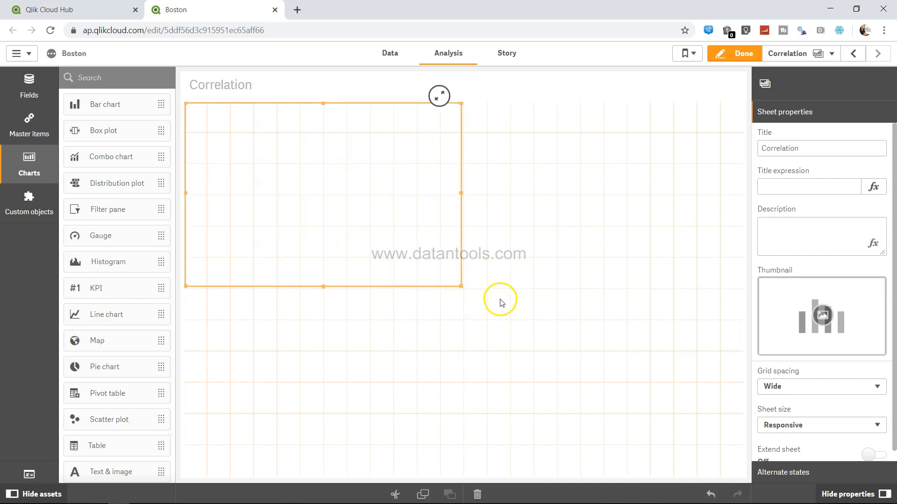
left_click(461, 285)
left_click_drag(460, 286, 318, 174)
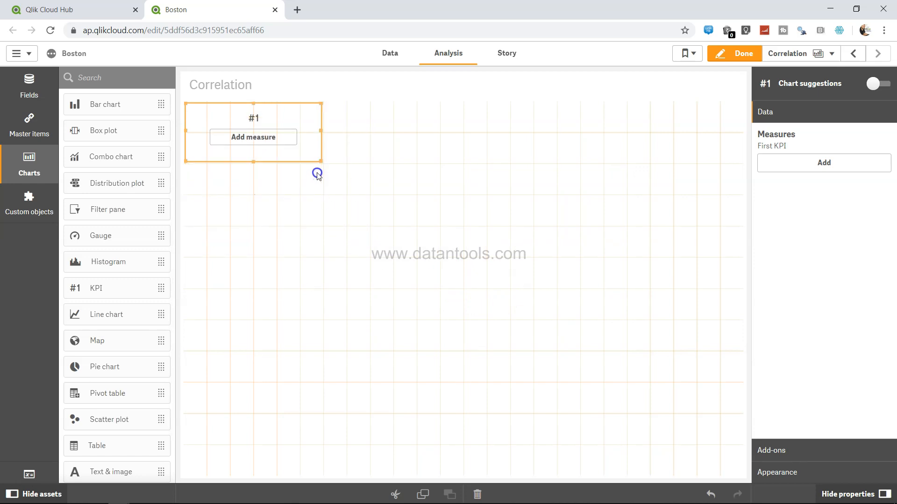
Give the KPI a measure with the expression Correl(PRICE,RM)
left_click(255, 140)
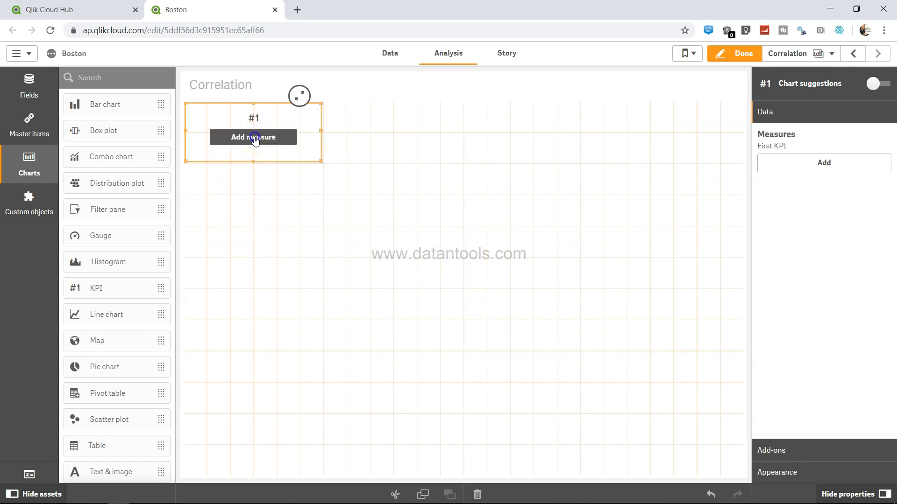
left_click(420, 66)
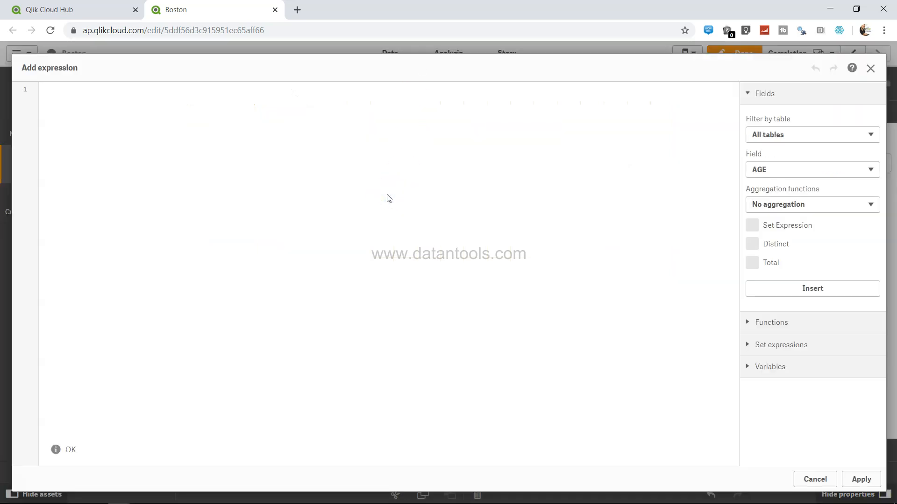
type("Correl")
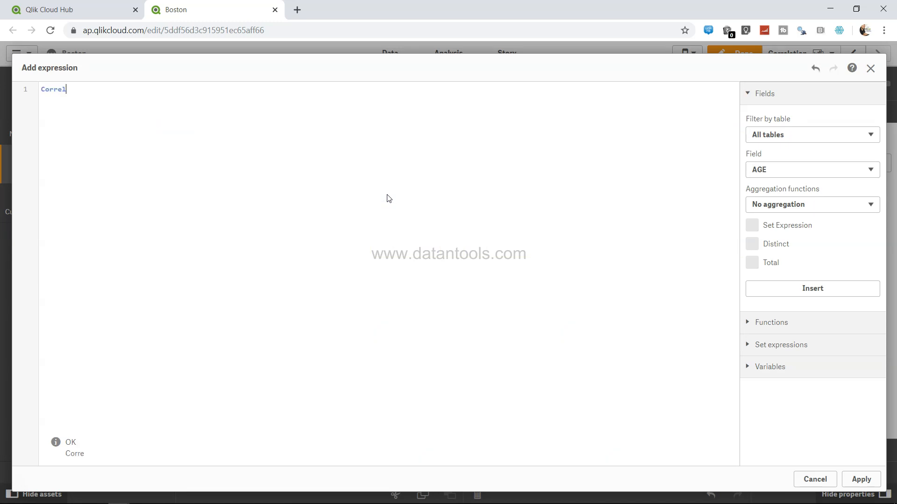
type("(")
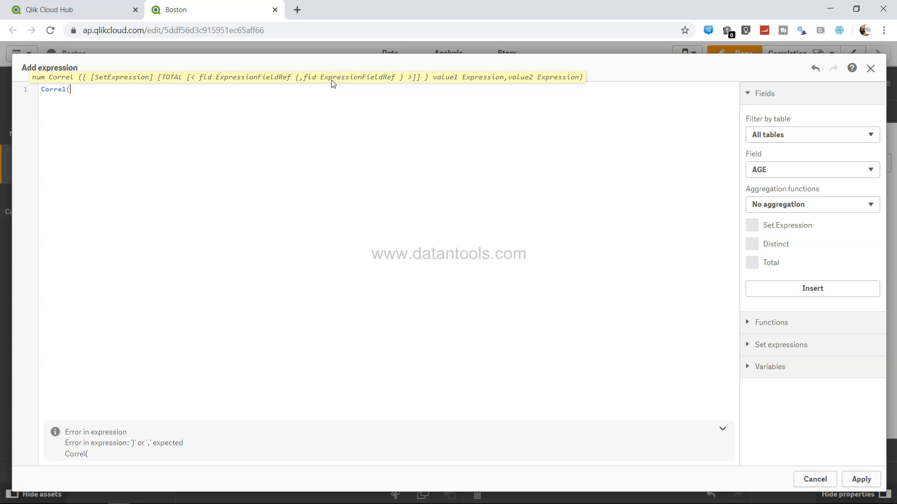
type("pric")
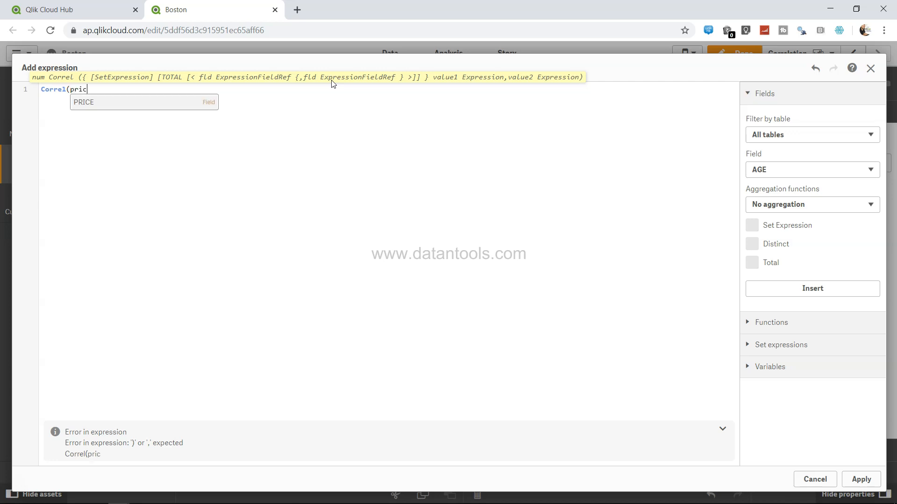
key("Return")
type(",rm")
key("Return")
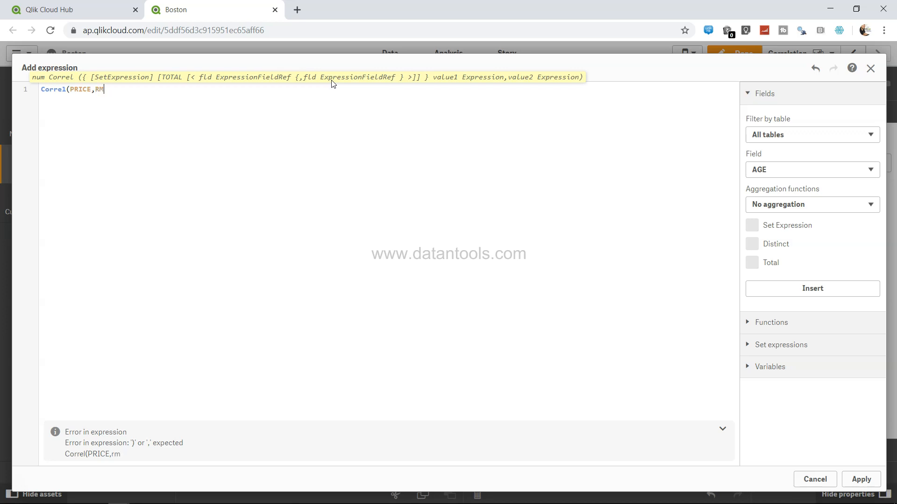
type(")")
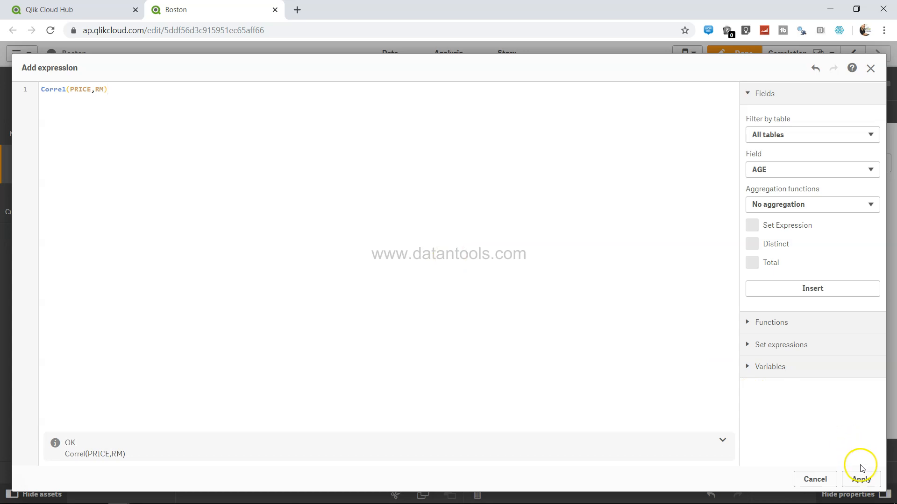
left_click(864, 484)
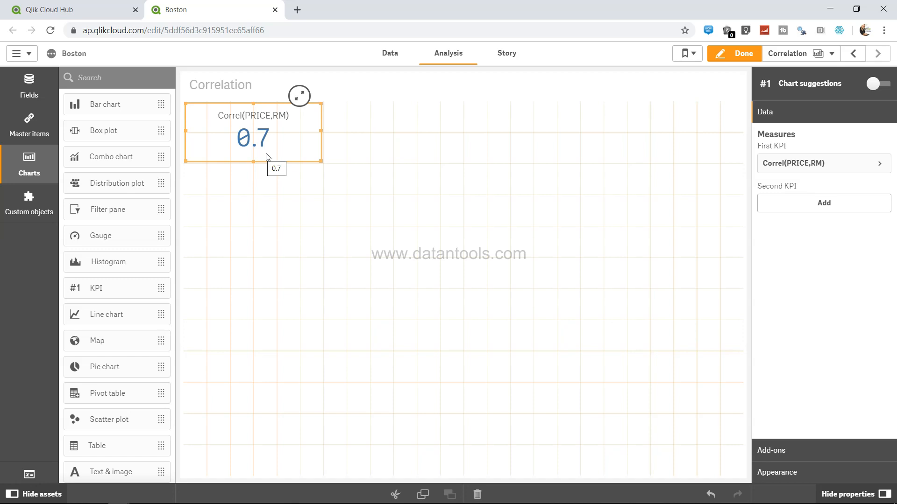
Label the Correl(PRICE,RM) measure of the KPI as "Price v/s Rooms"
left_click(248, 134)
left_click(881, 165)
left_click(840, 239)
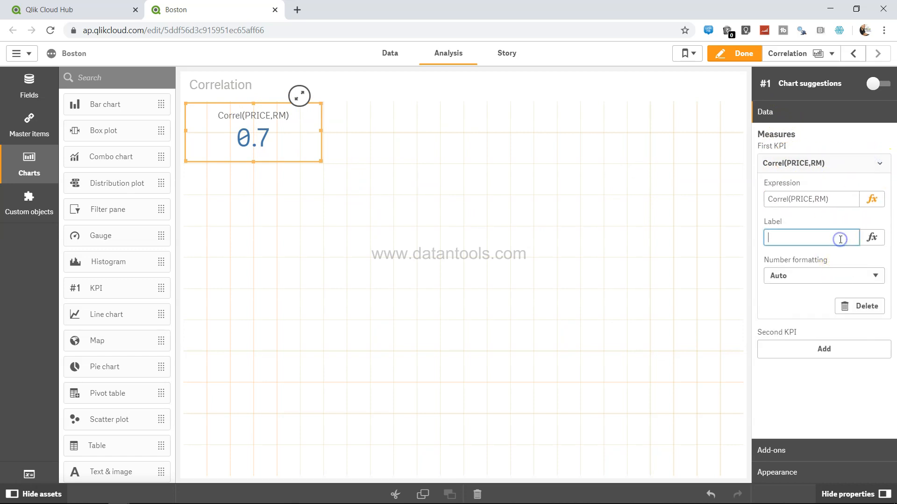
type("Price vss Rooms")
left_click(643, 267)
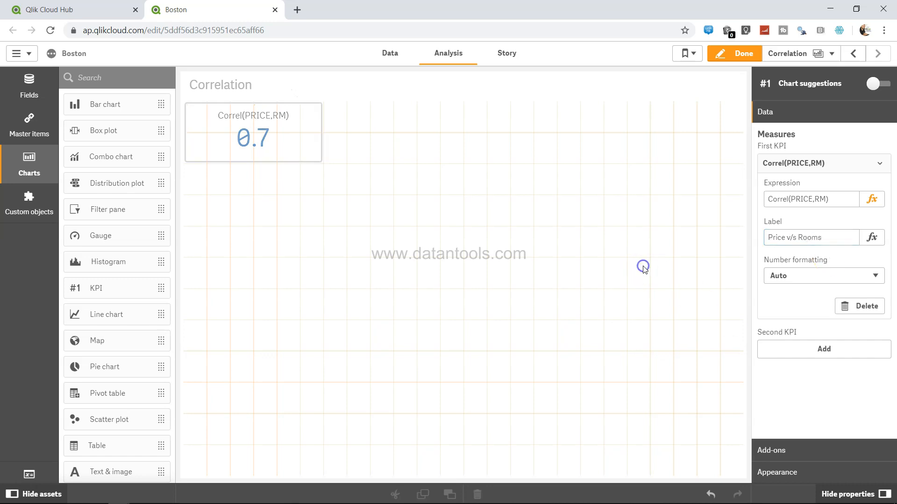
left_click(290, 120)
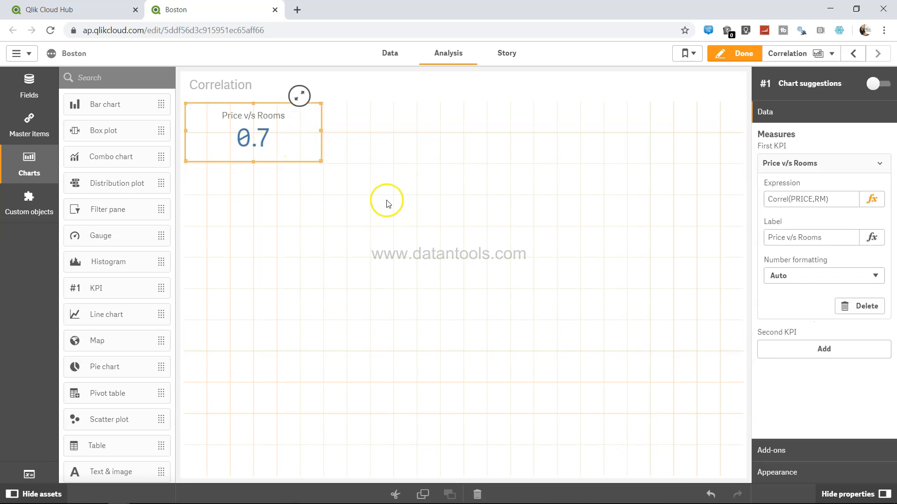
Place a second KPI object beside the Price v/s Rooms KPI and give it the measure expression Correl(CRIME,PRICE)
left_click_drag(148, 287, 385, 128)
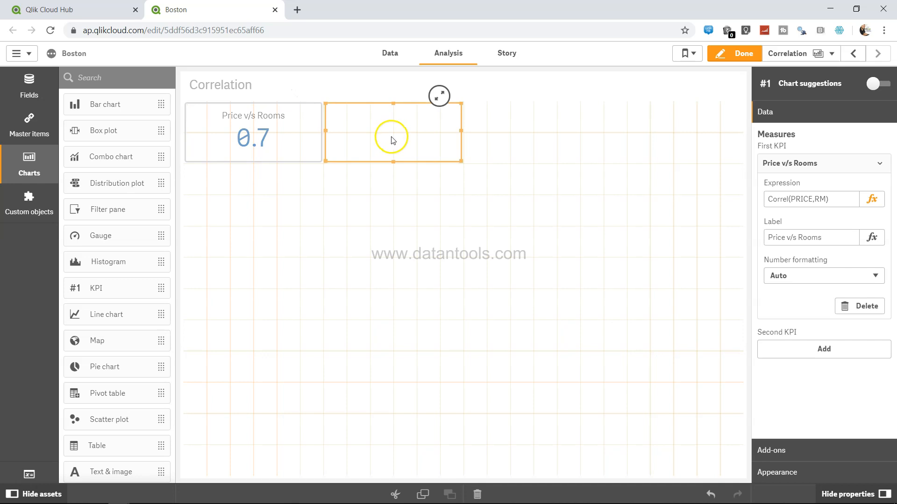
left_click(404, 140)
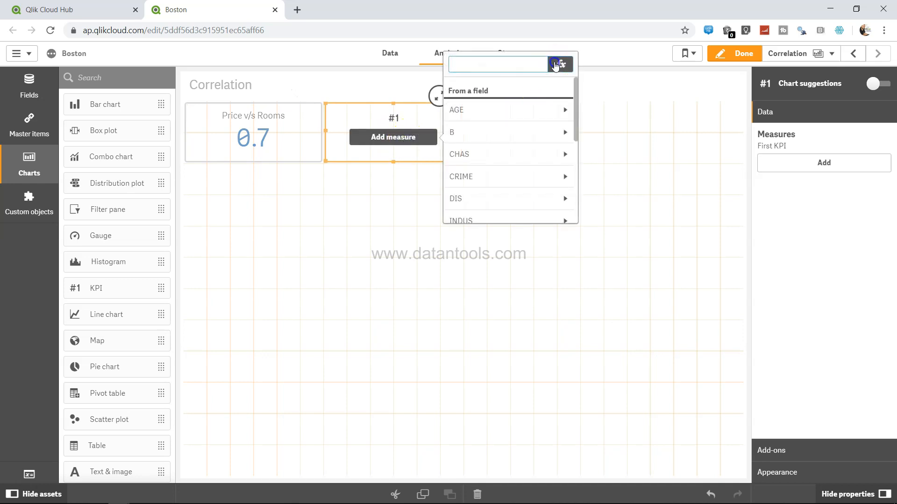
left_click(559, 65)
type("Correl(")
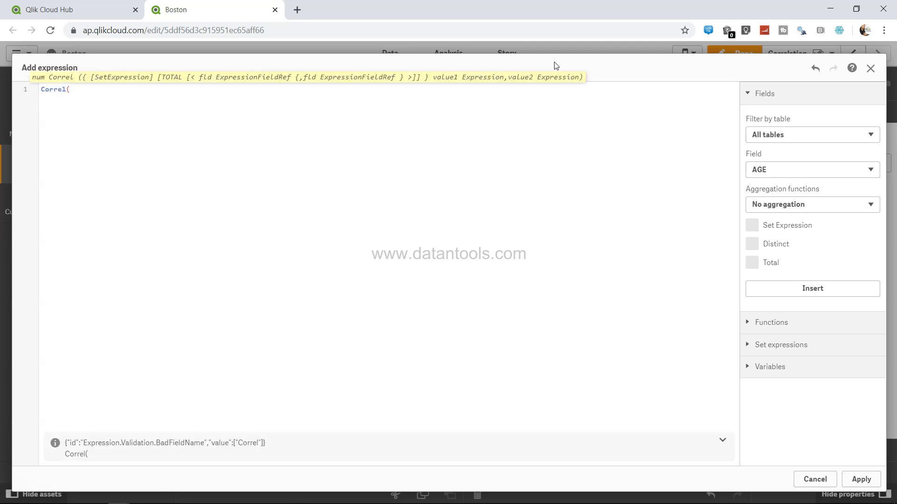
type("crim")
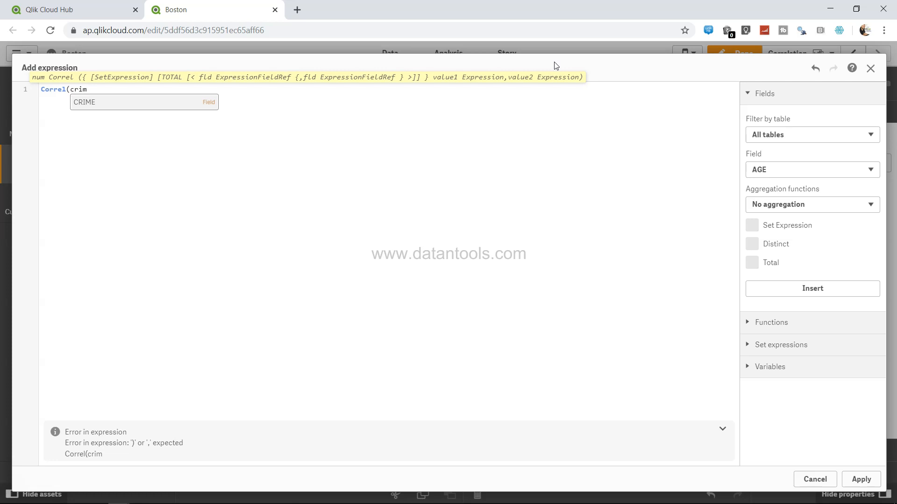
key("Return")
type(",pri")
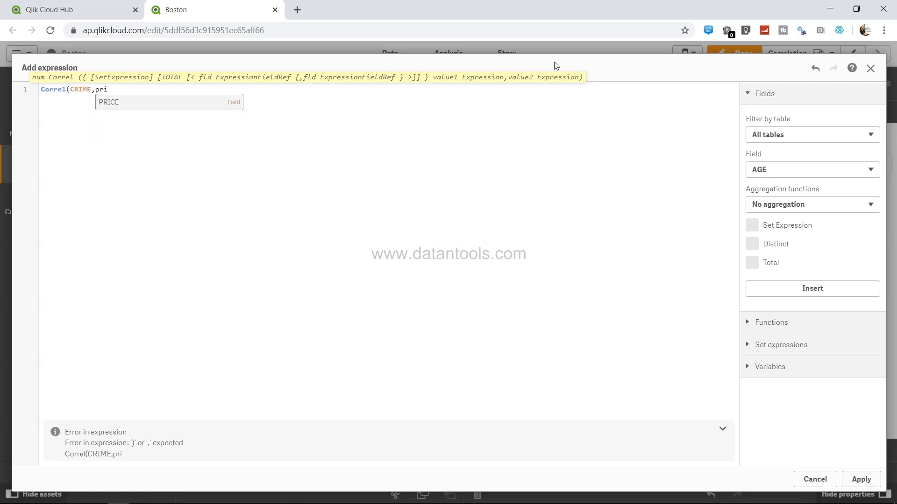
key("Return")
type(")")
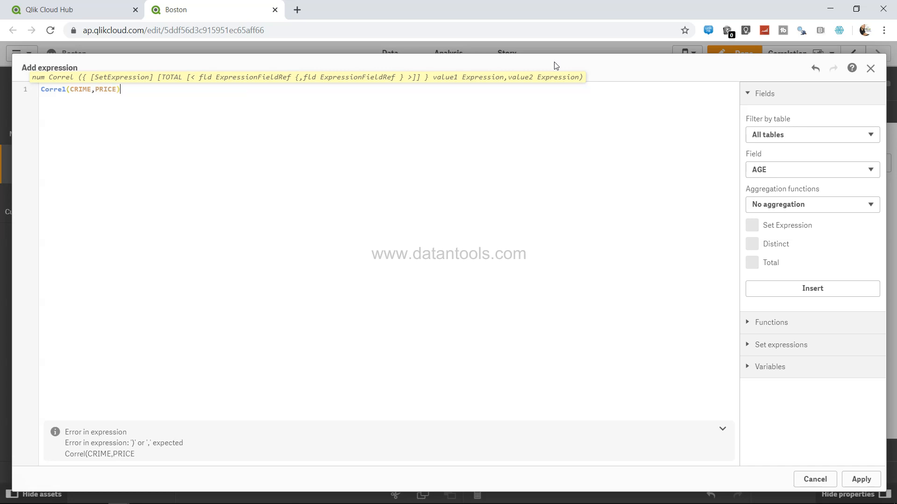
left_click(859, 479)
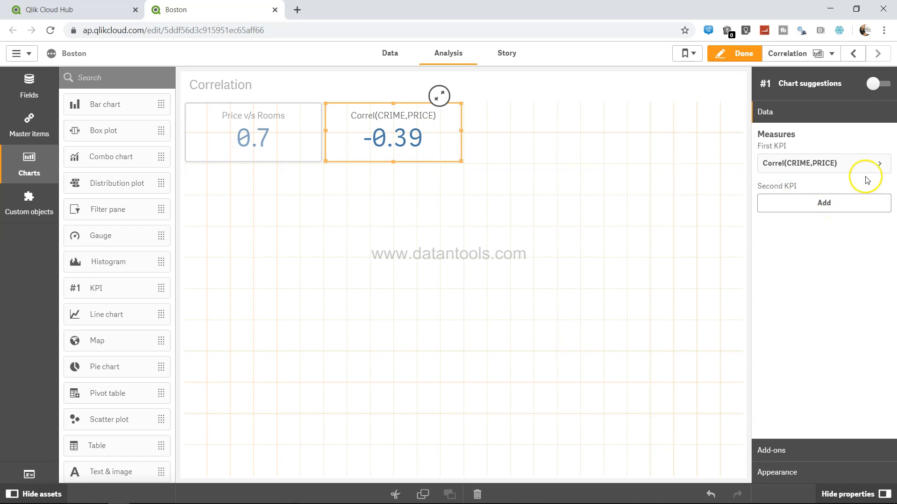
Label the Correl(CRIME,PRICE) measure of the second KPI as "Price v/s Crime"
left_click(876, 165)
left_click(804, 238)
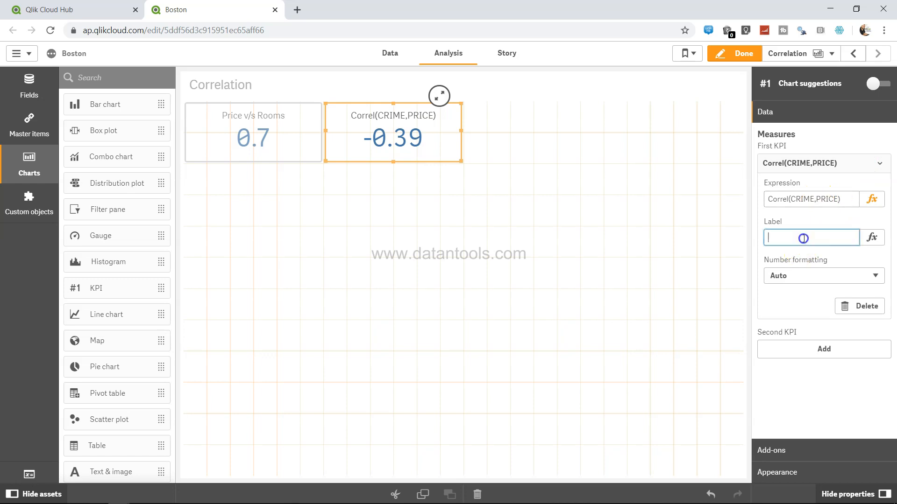
type("Price v/s/ CRim")
key("BackSpace")
key("BackSpace")
key("BackSpace")
type("rime")
left_click(843, 350)
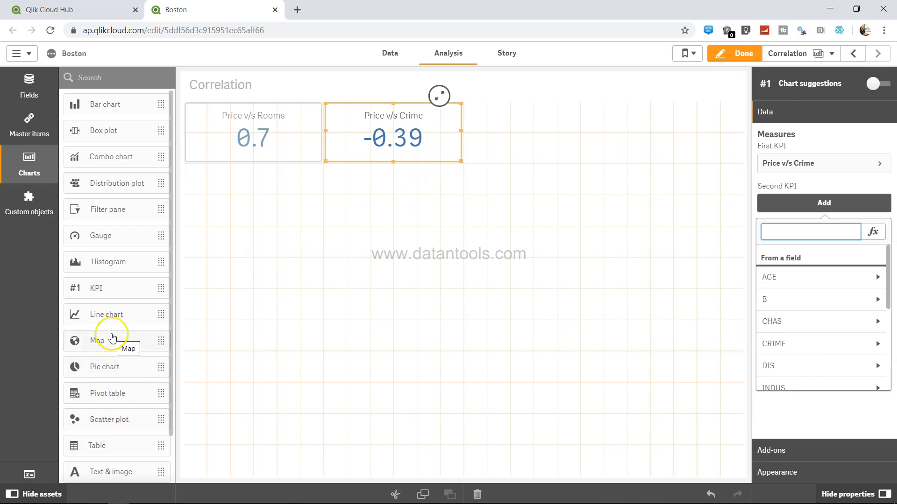
Place a third KPI object beside the Price v/s Crime KPI and shrink it to about six grid columns by two rows
left_click_drag(113, 288, 487, 128)
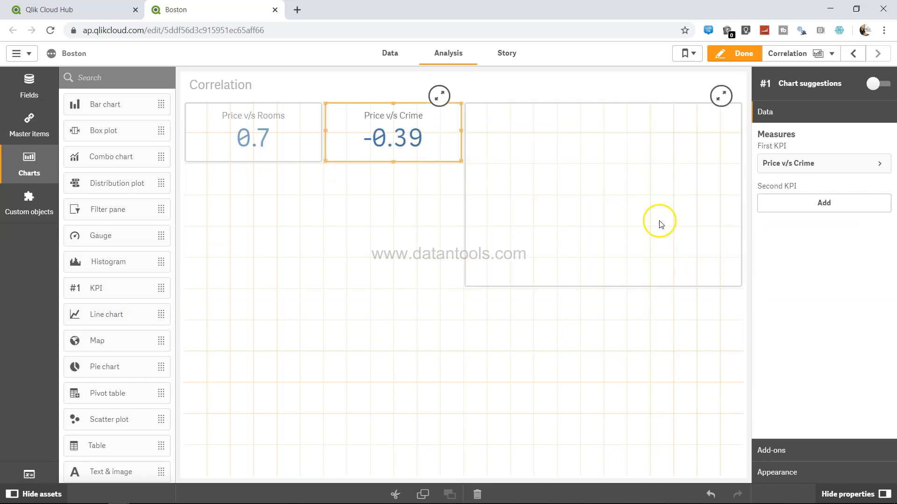
left_click(742, 289)
left_click(734, 279)
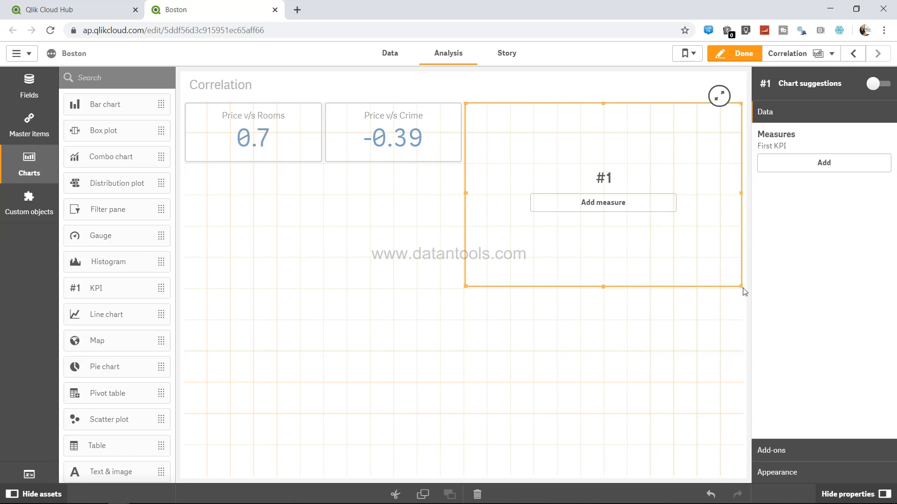
left_click_drag(740, 286, 602, 161)
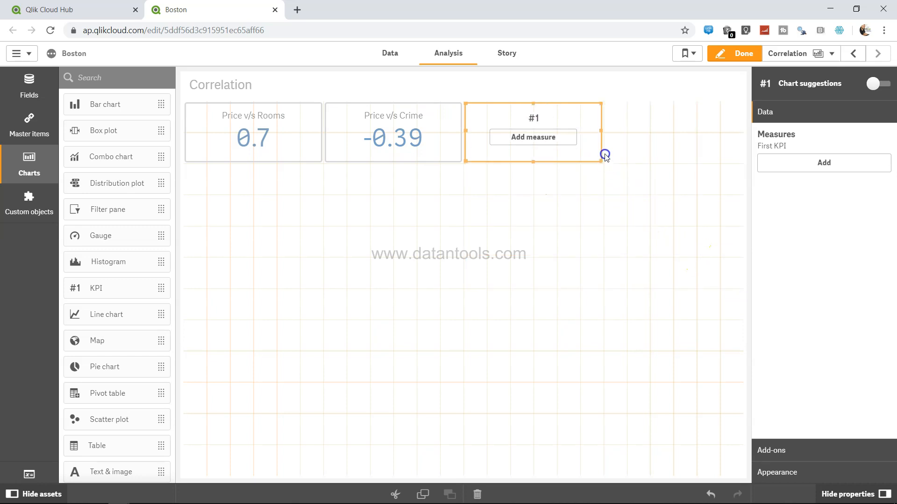
Give the third KPI a measure with the expression Correl(PRICE,NOX)
left_click(530, 138)
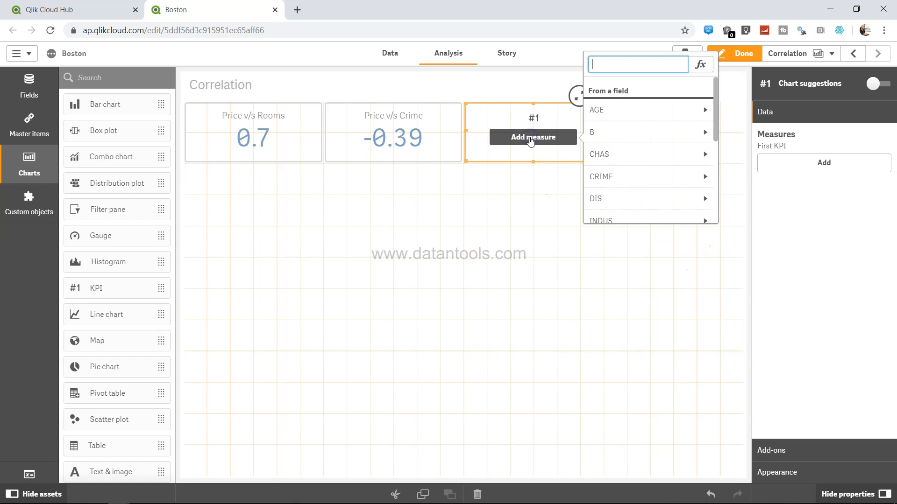
left_click(532, 140)
left_click(796, 166)
left_click(873, 192)
type("Correl(")
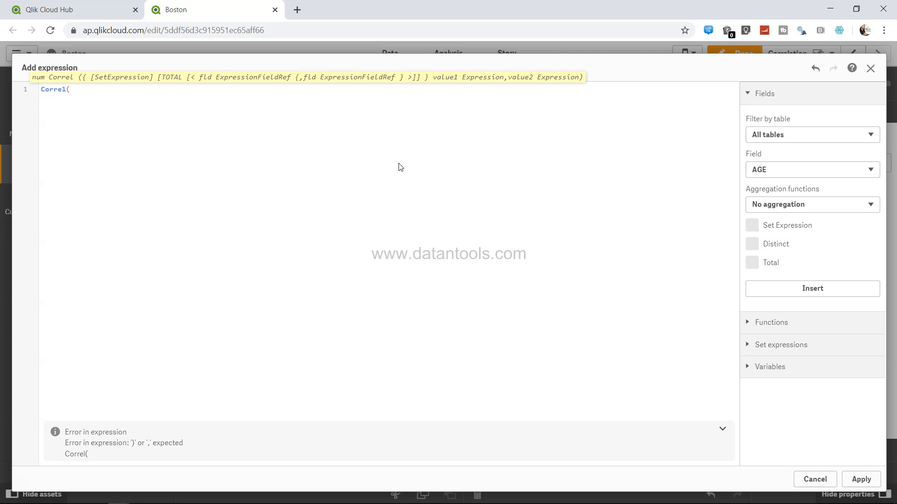
type("PR")
key("BackSpace")
type("R")
key("Return")
type(",NO")
key("Down")
key("Down")
key("Down")
key("Down")
key("Down")
key("Down")
key("Down")
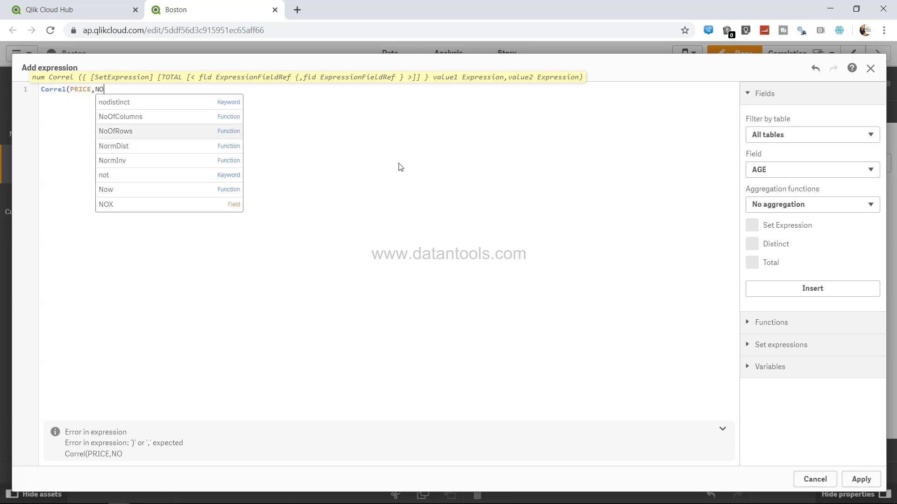
left_click(276, 196)
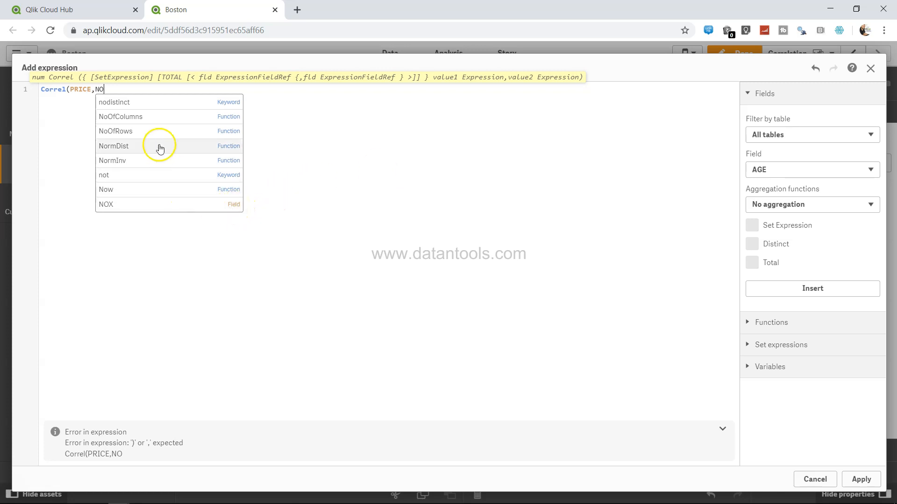
left_click(153, 204)
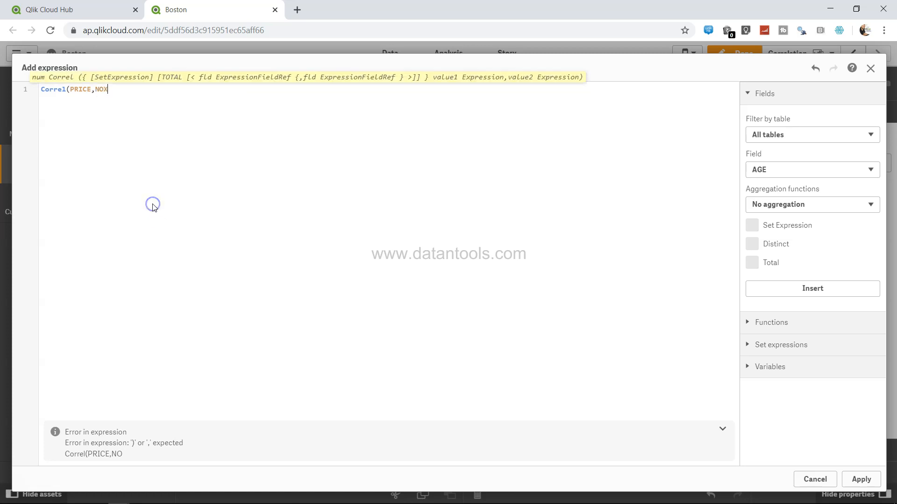
type(")")
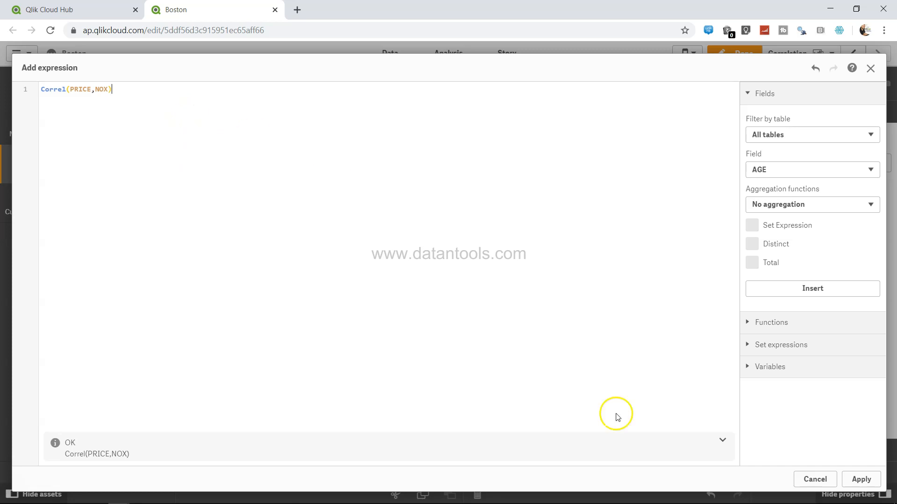
left_click(861, 480)
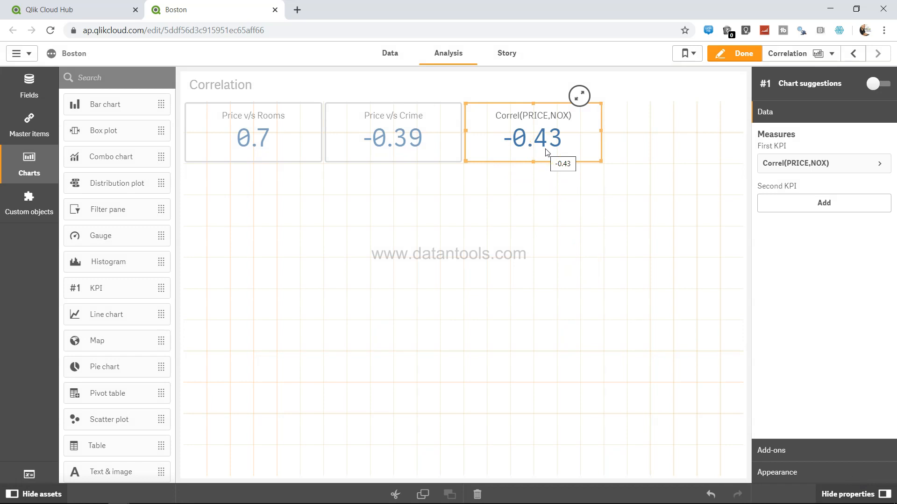
left_click(414, 156)
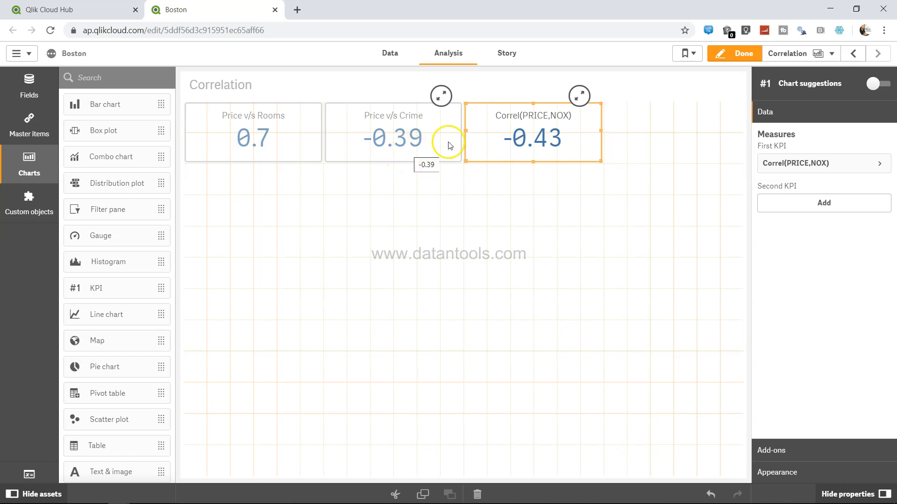
left_click(523, 146)
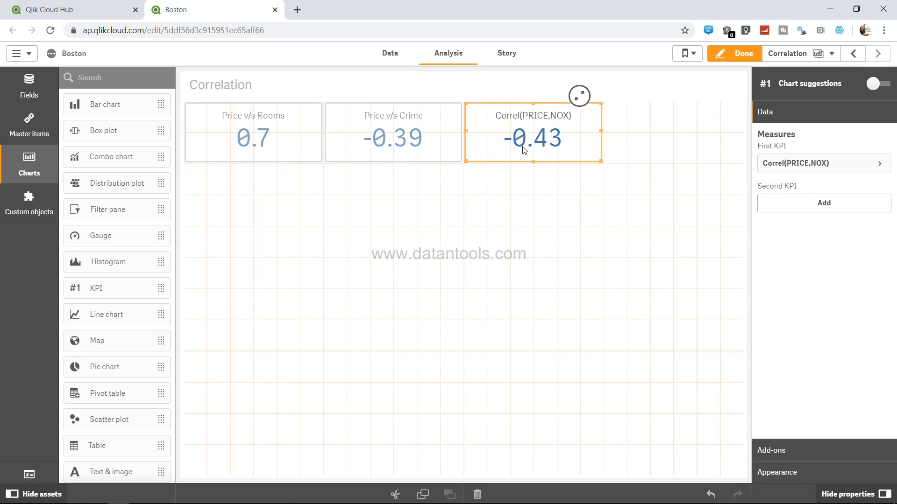
left_click(606, 183)
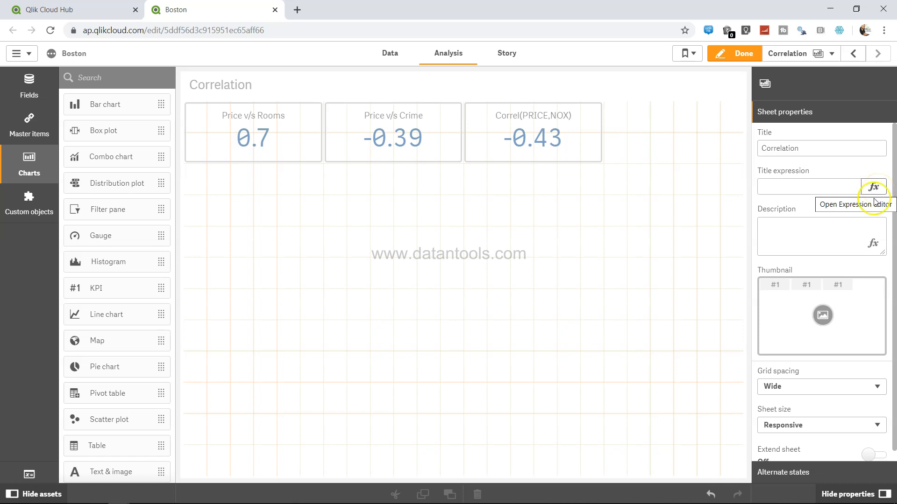
Look through the available data fields in the expression editor of the Correl(PRICE,NOX) KPI, leaving its expression as it is
left_click(561, 136)
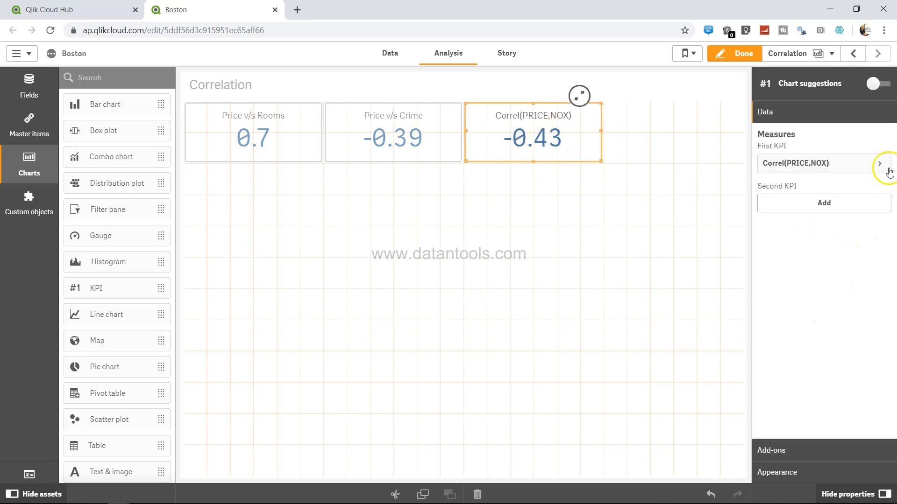
left_click(861, 164)
left_click(871, 196)
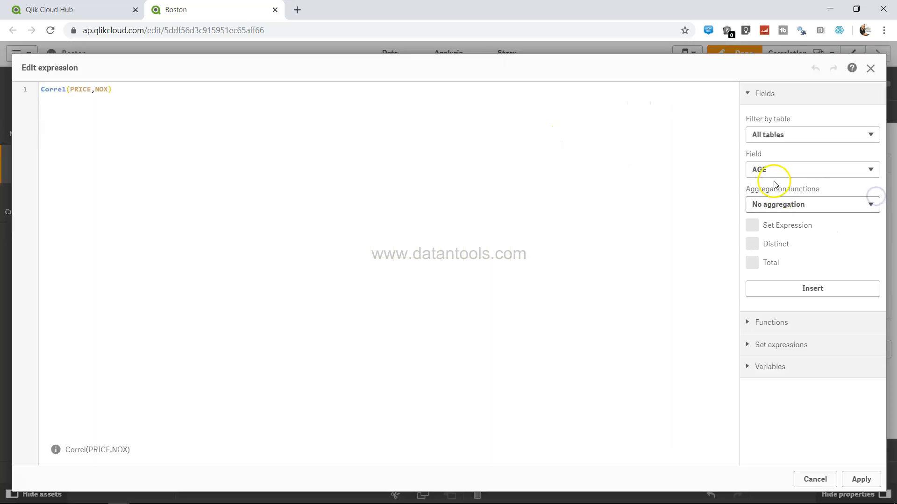
left_click(786, 170)
scroll(804, 247, "down", 3)
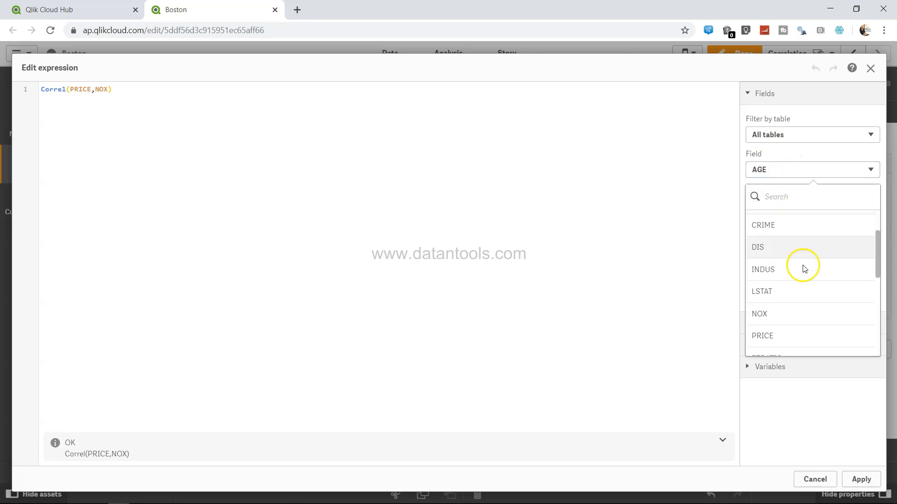
scroll(802, 294, "down", 2)
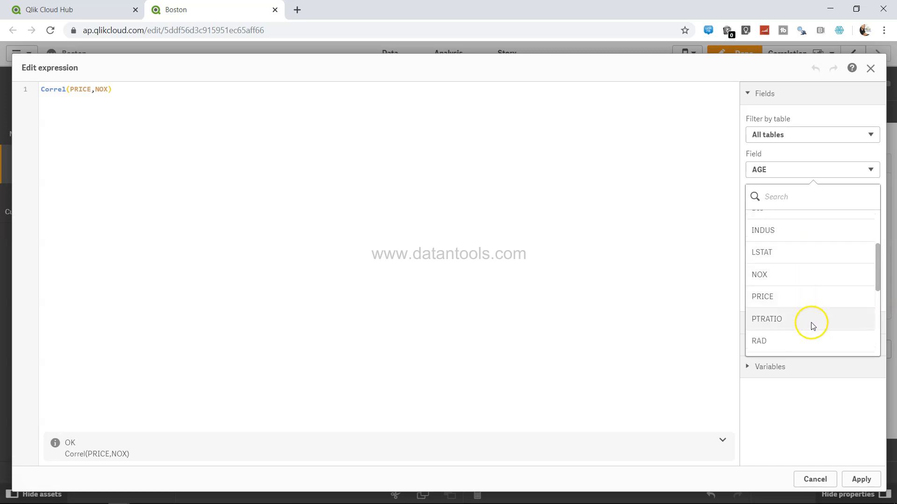
scroll(814, 317, "down", 2)
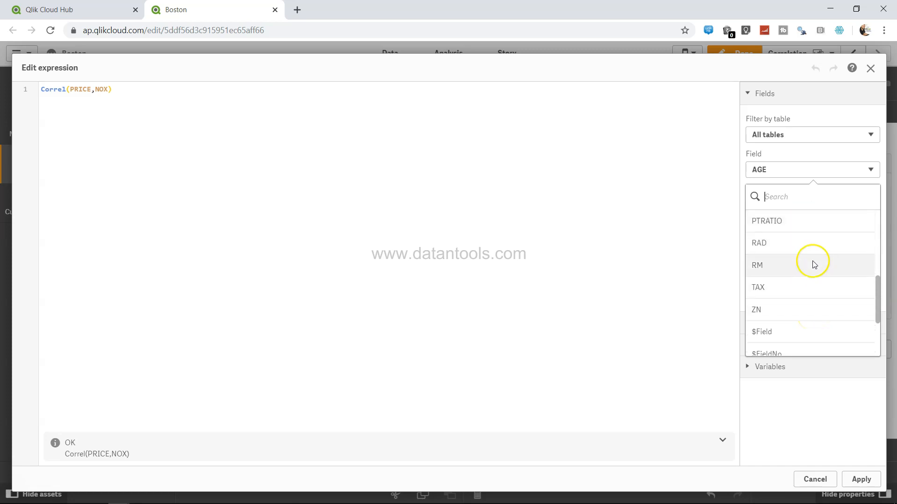
left_click(654, 266)
left_click(871, 69)
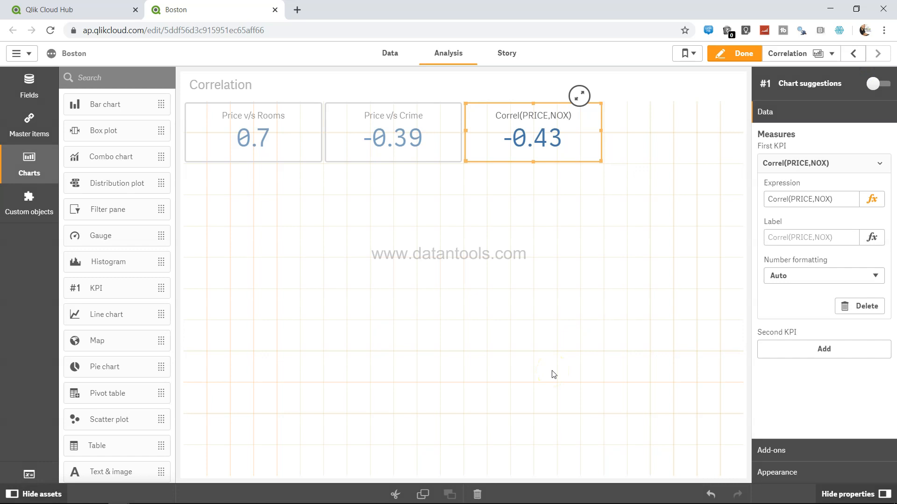
left_click(554, 375)
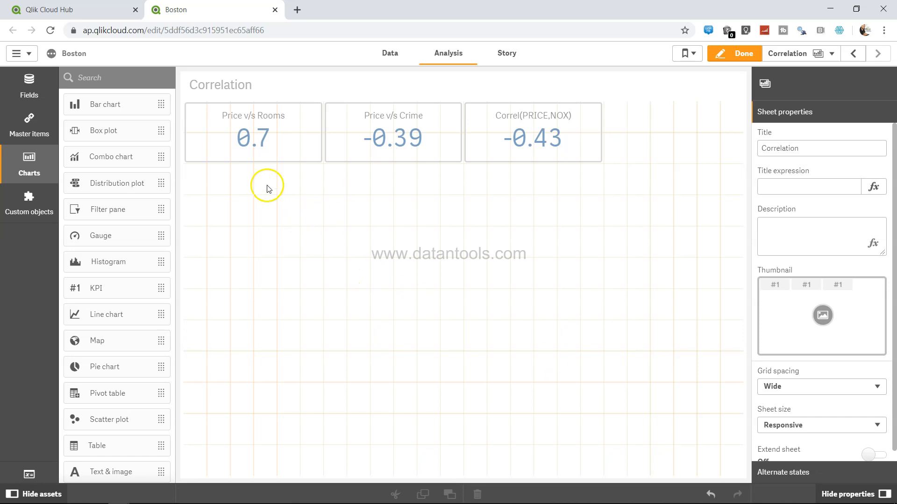
Place a fourth KPI object in the free grid space beside the Correl(PRICE,NOX) KPI
left_click(282, 151)
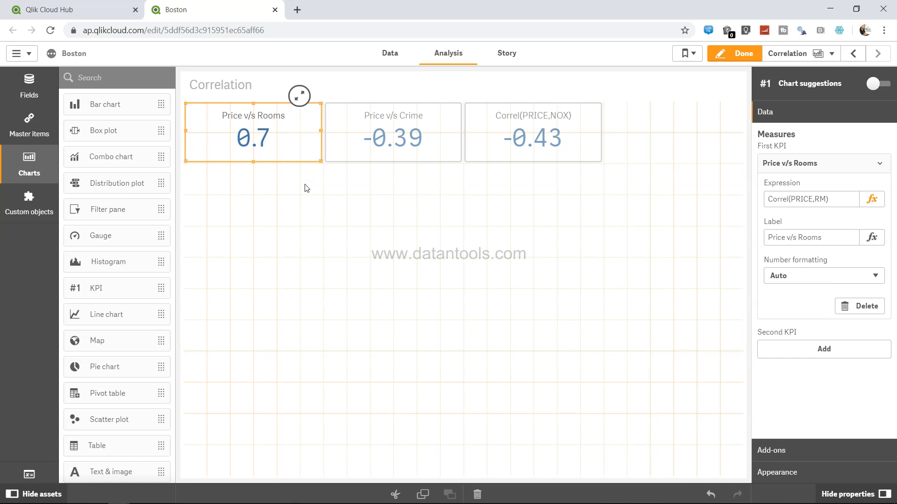
left_click(430, 242)
left_click_drag(117, 294, 675, 132)
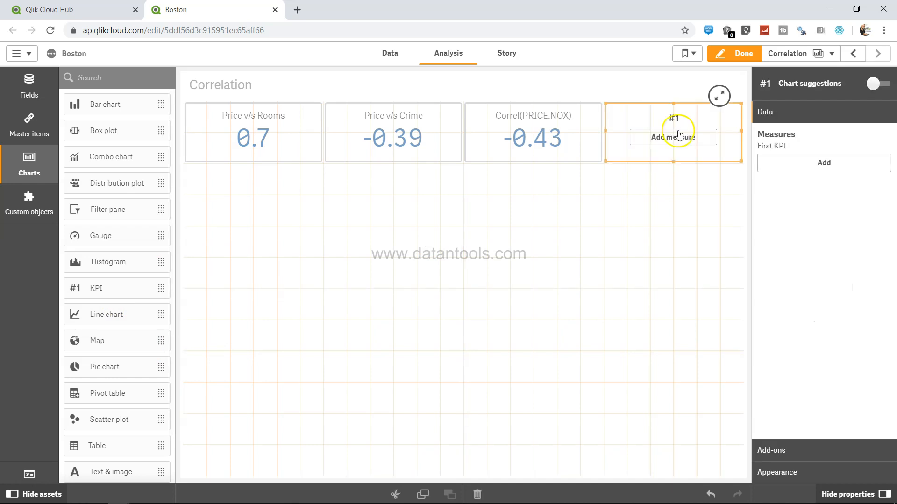
left_click(687, 138)
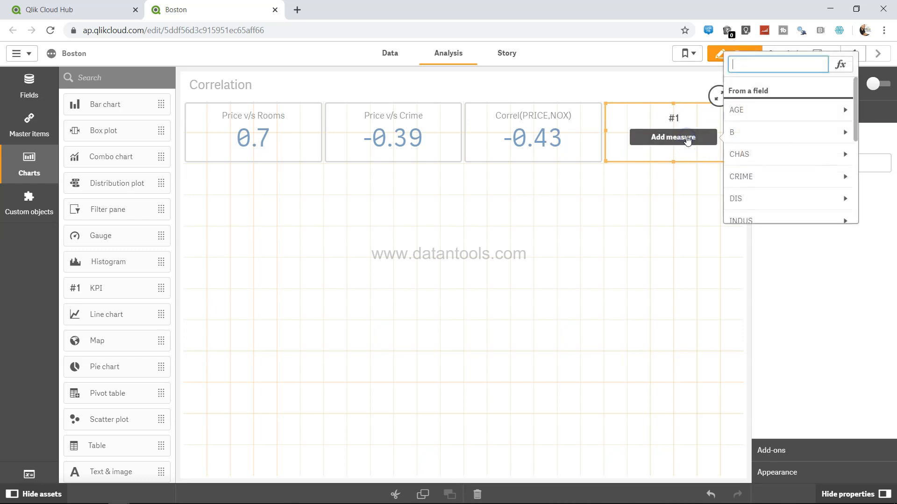
left_click(843, 65)
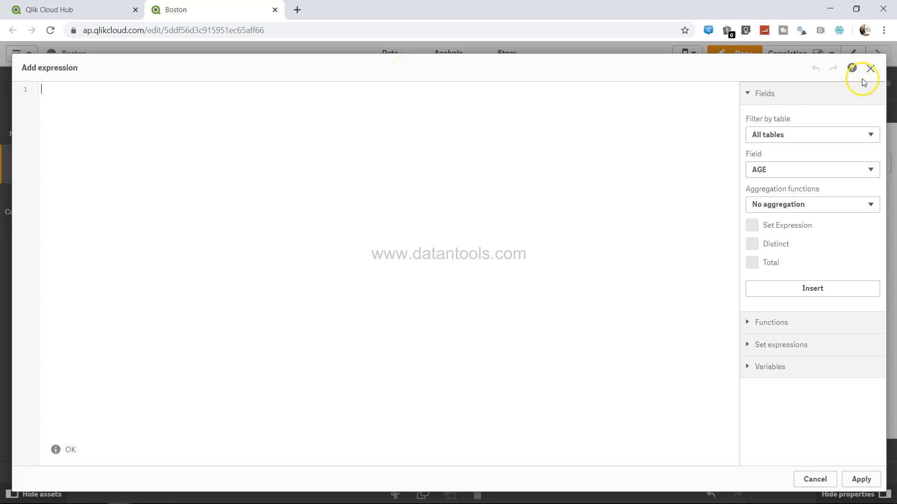
left_click(871, 68)
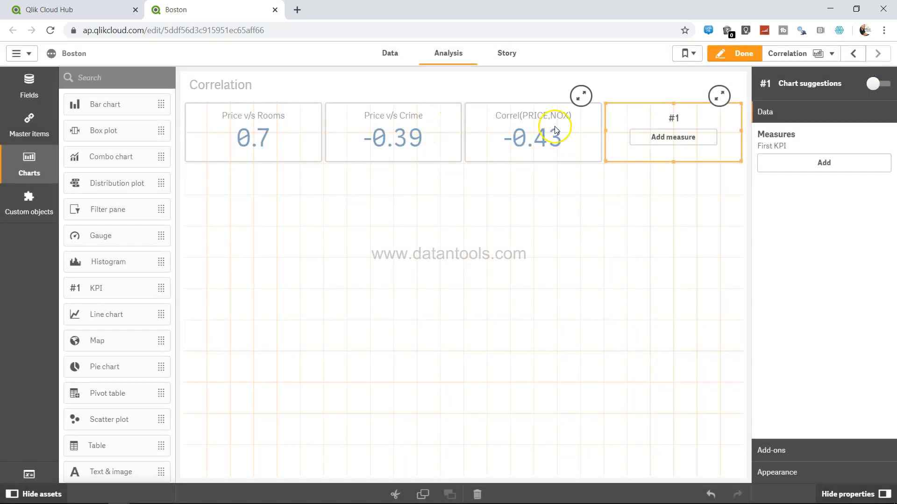
Examine the Avg(RM) against Avg(PRICE) scatter plot on the Interaction sheet, then return to the Correlation sheet
left_click(819, 53)
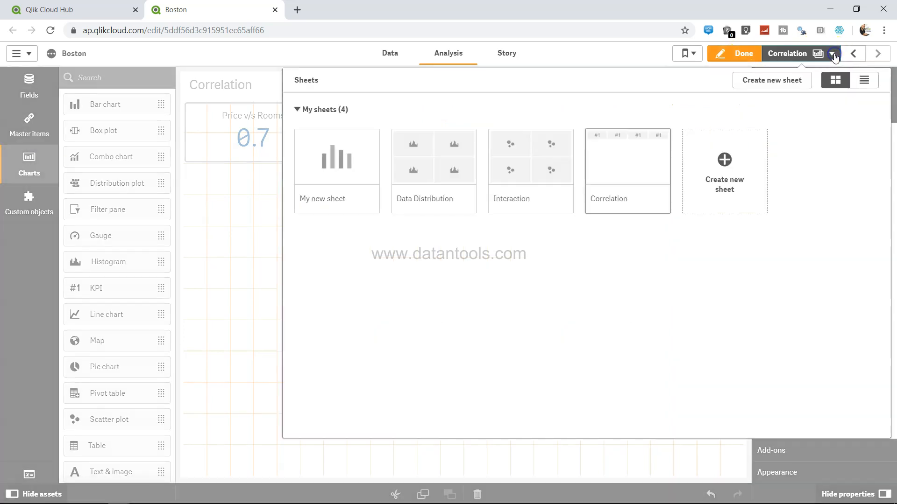
left_click(533, 175)
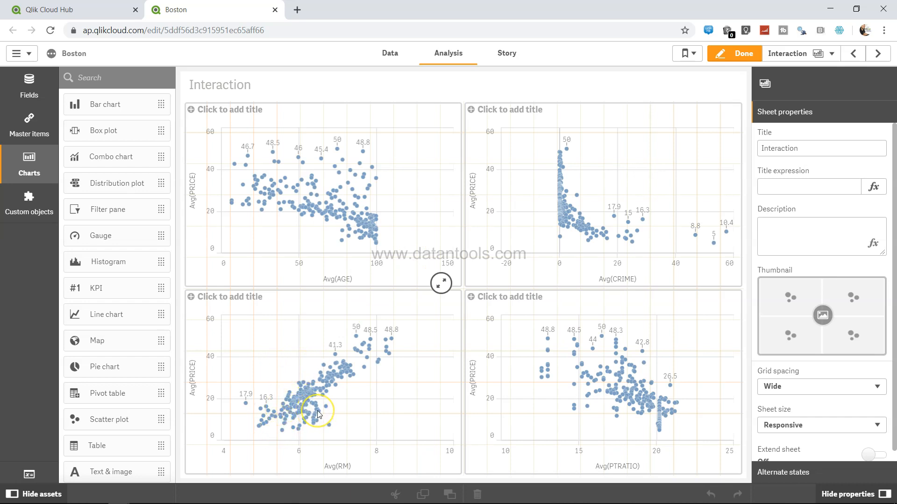
left_click(328, 392)
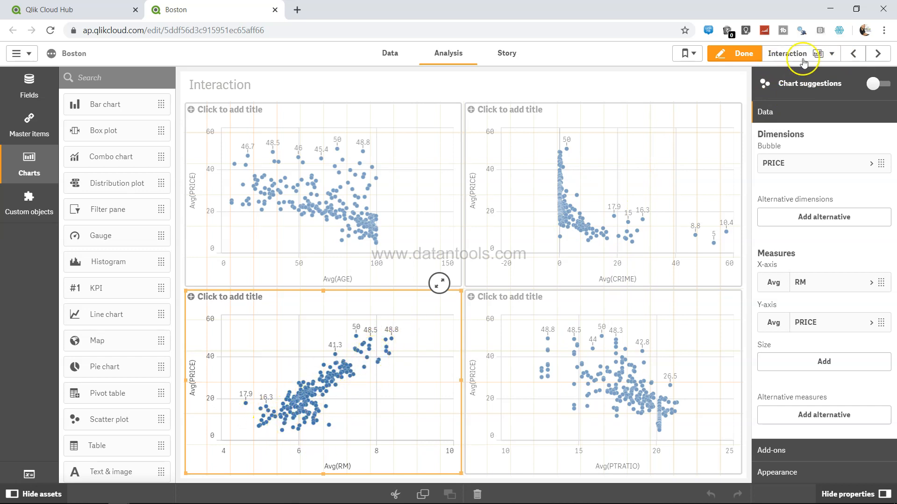
left_click(819, 54)
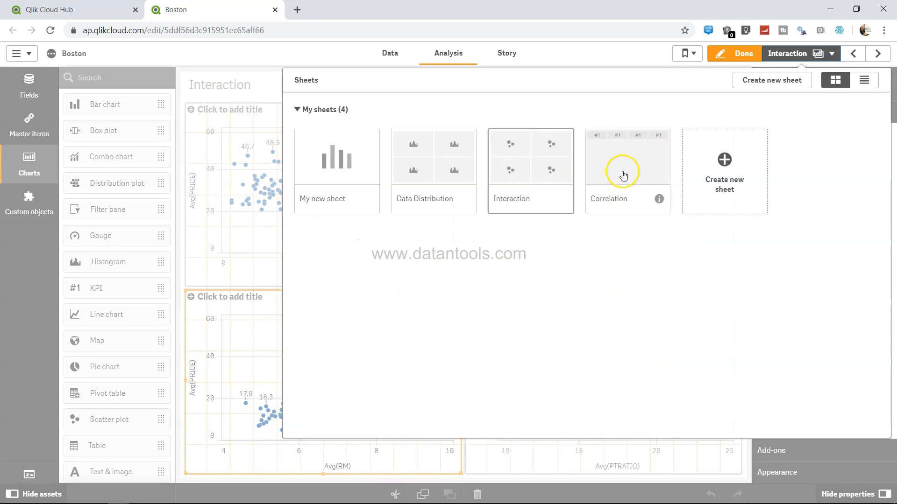
left_click(623, 175)
Begin a measure expression for the empty fourth KPI with LinEst_M(PRICE,RM)*5
left_click(670, 140)
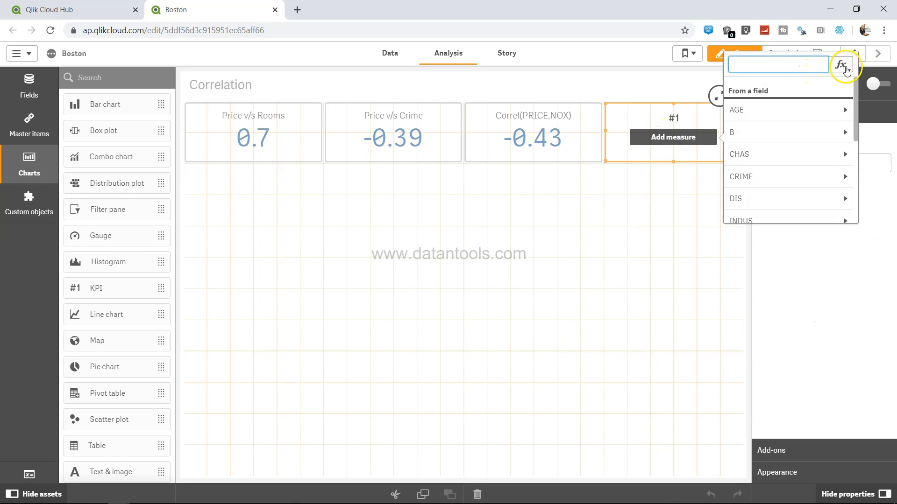
left_click(841, 65)
type("line")
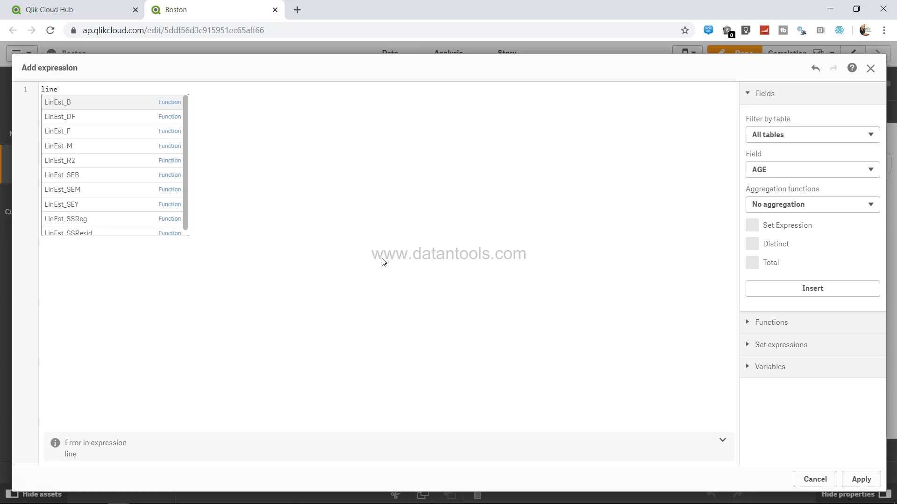
left_click(85, 148)
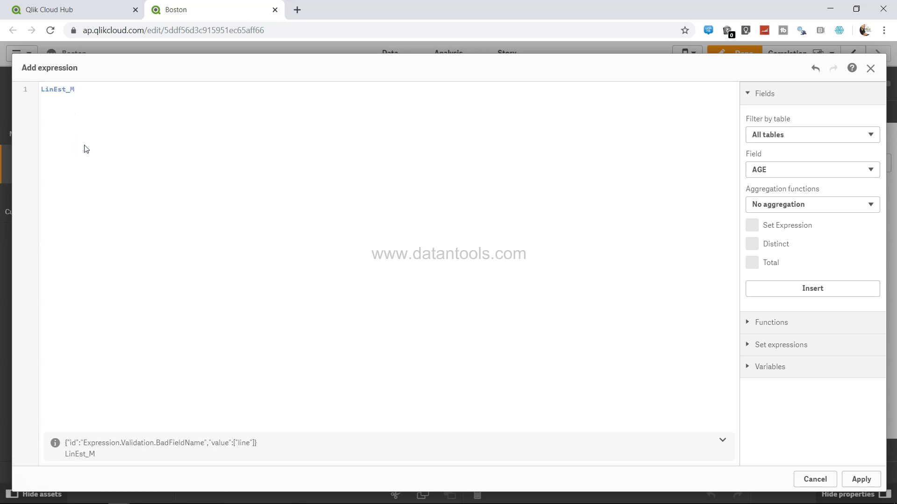
type("(")
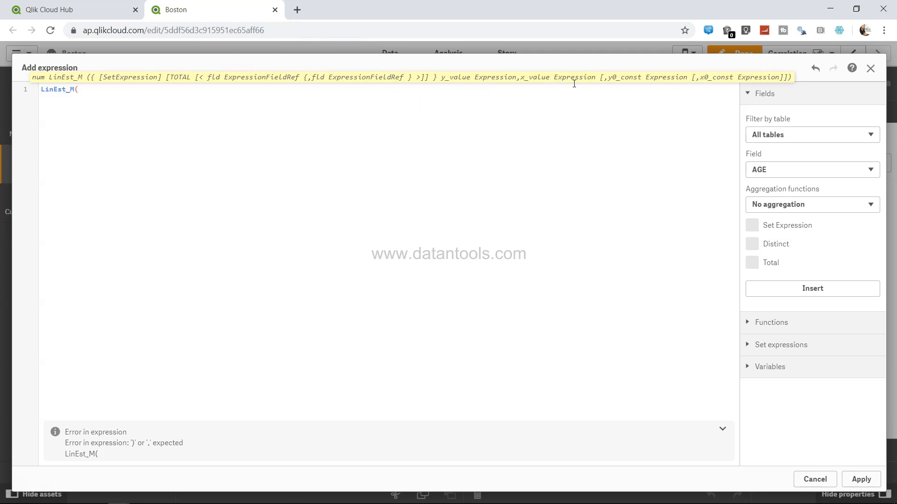
type("price")
key("Return")
type(",RM")
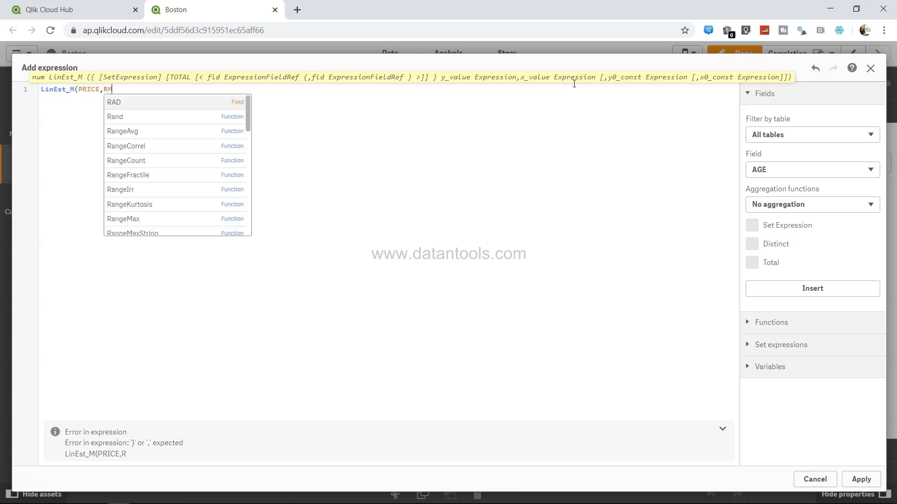
type(")")
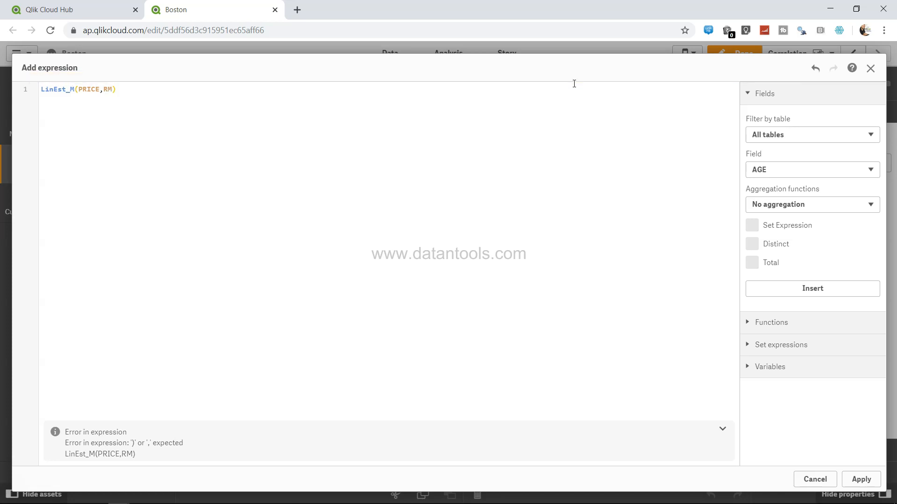
type("*")
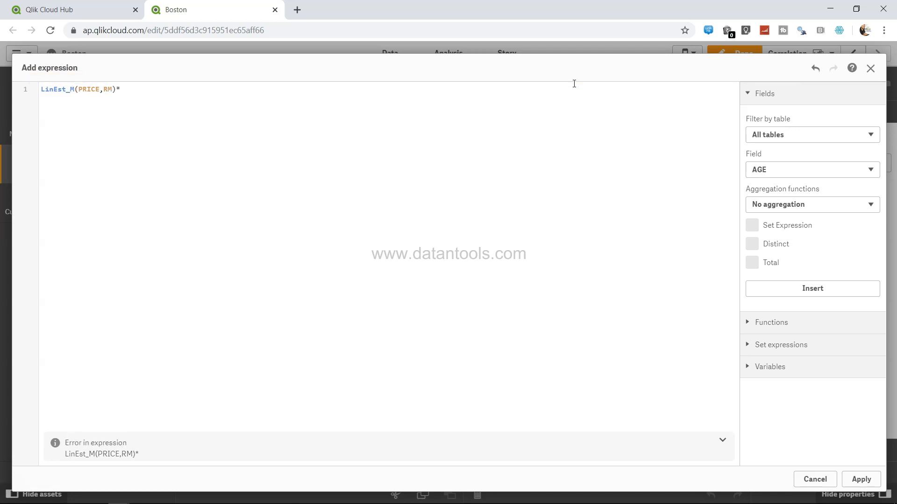
type("5")
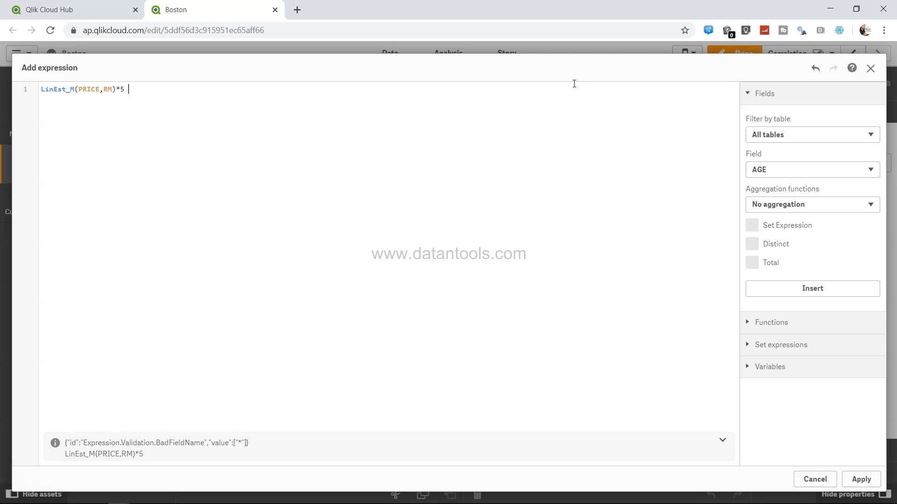
Complete the fourth KPI's expression by adding + LinEst_B(PRICE,RM) and apply it
type(" + line")
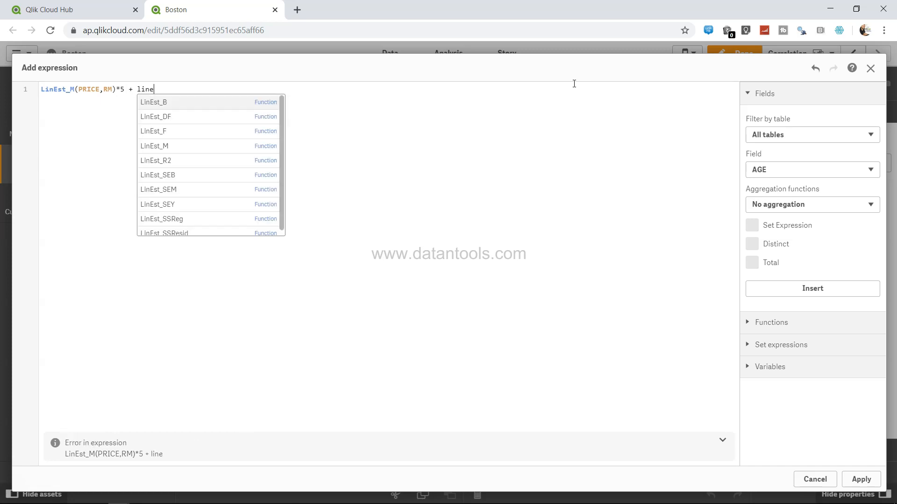
key("Return")
type("(")
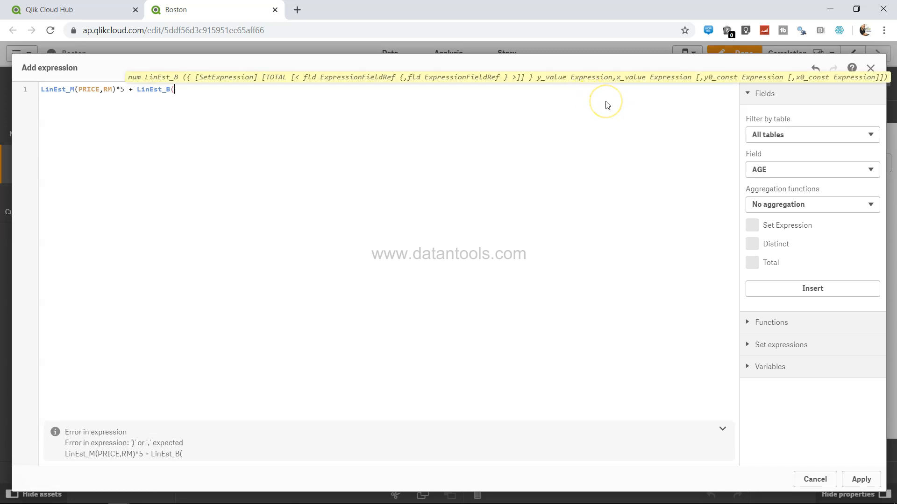
type("price")
key("Return")
type(",rm")
key("Return")
type(")")
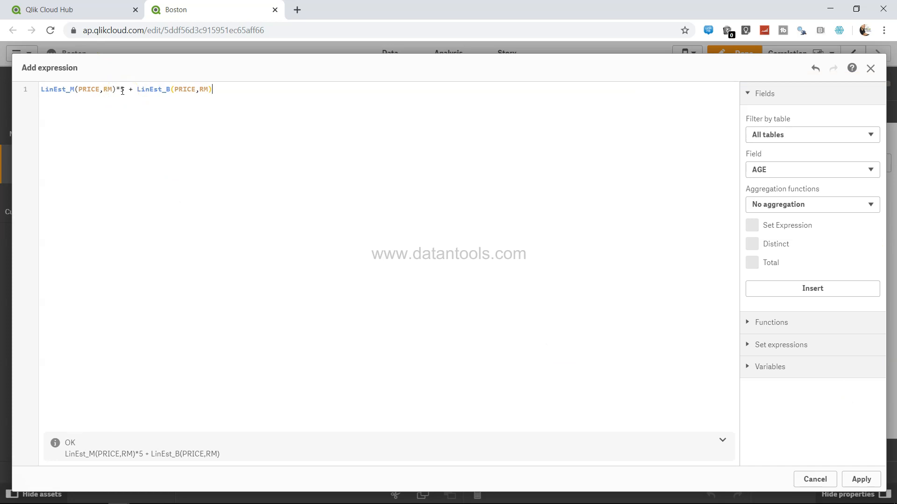
left_click(123, 90)
left_click(861, 479)
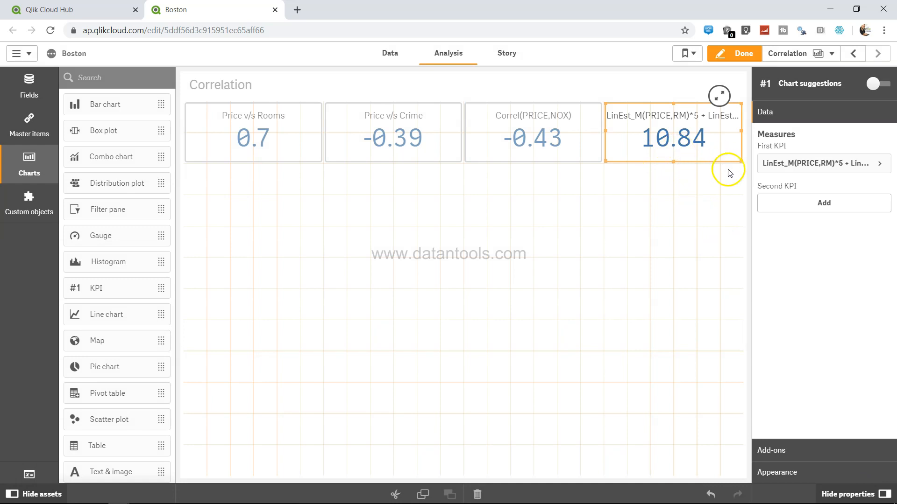
Label the fourth KPI's LinEst measure "Predective Price"
left_click(881, 165)
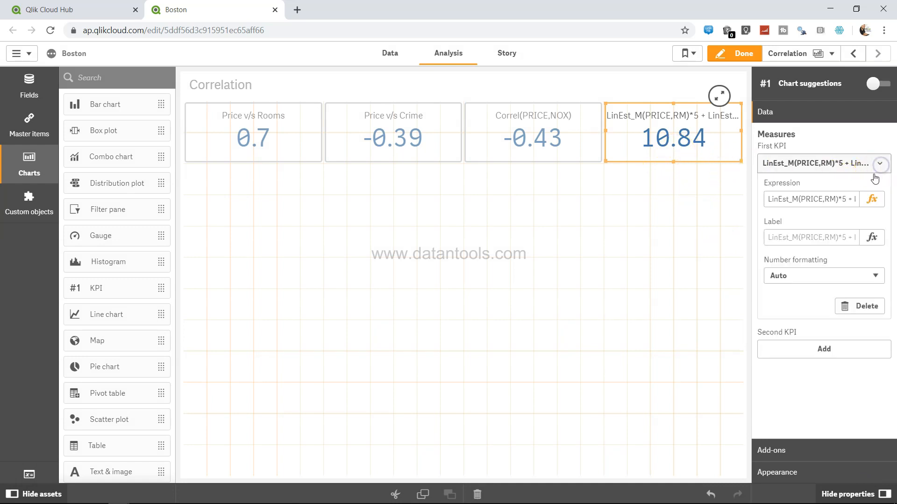
left_click(840, 241)
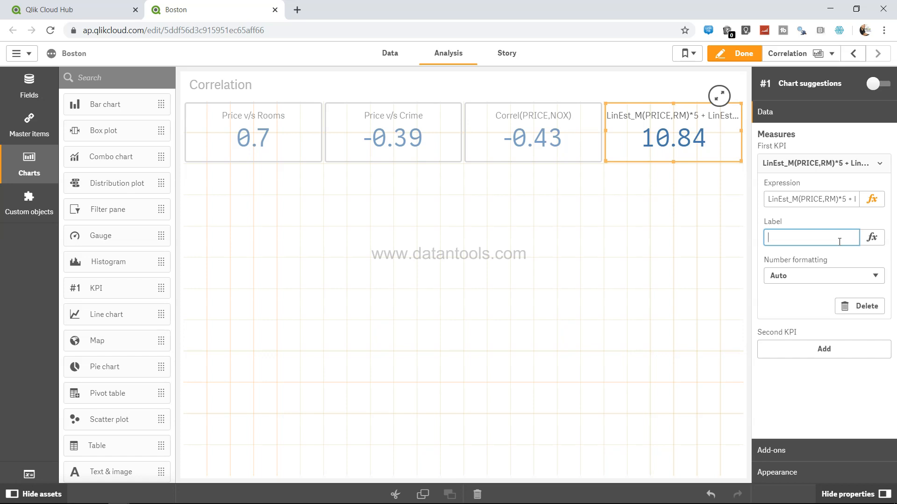
type("Predeci")
type("ive {P")
key("BackSpace")
key("BackSpace")
type("Price")
left_click(687, 304)
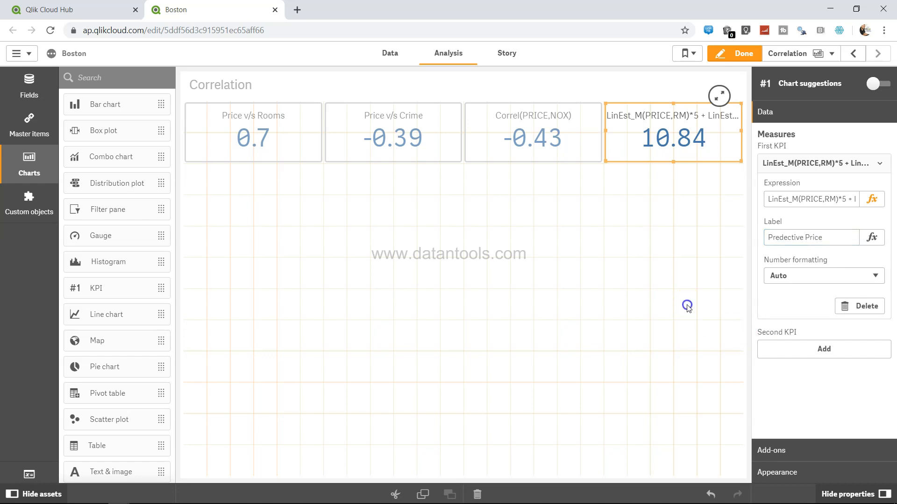
left_click(677, 154)
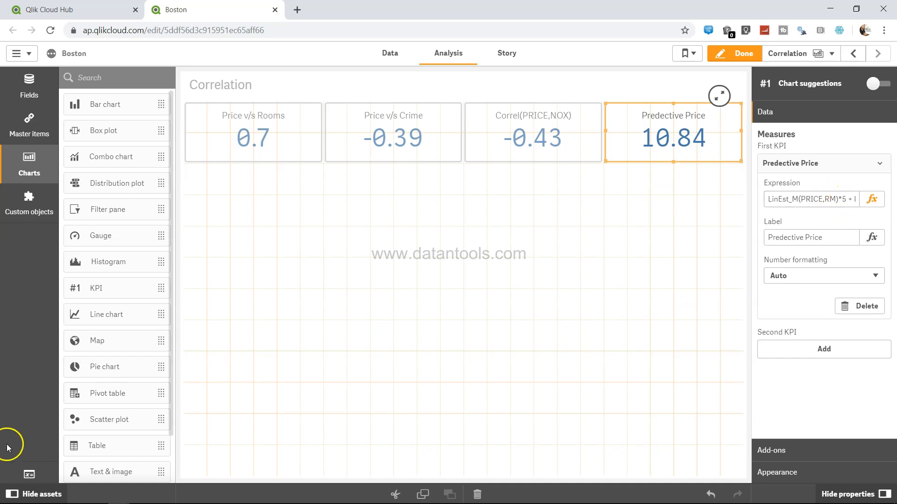
Create a variable named "no of room" with the definition 5
left_click(29, 474)
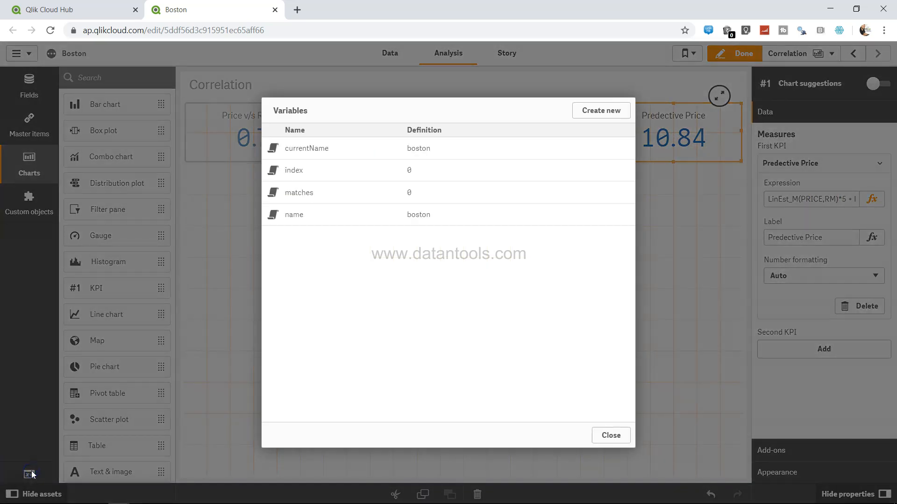
left_click(609, 111)
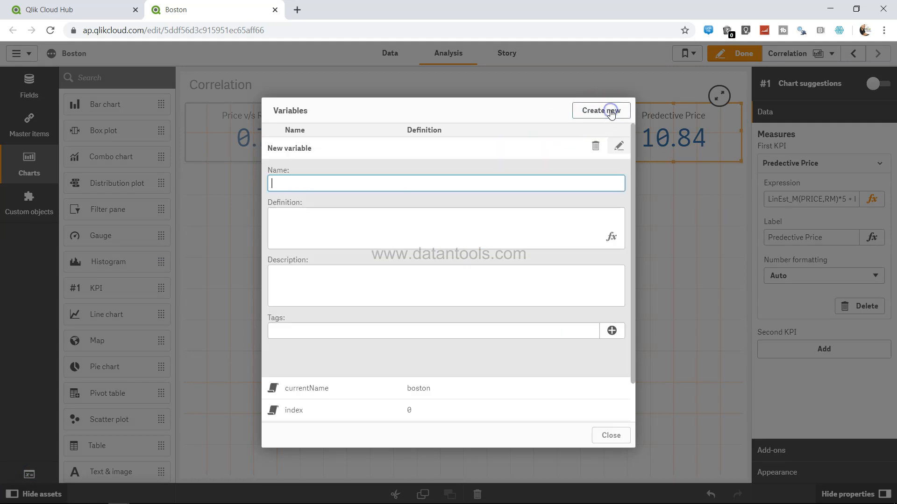
type("no of room")
key("Tab")
type("5")
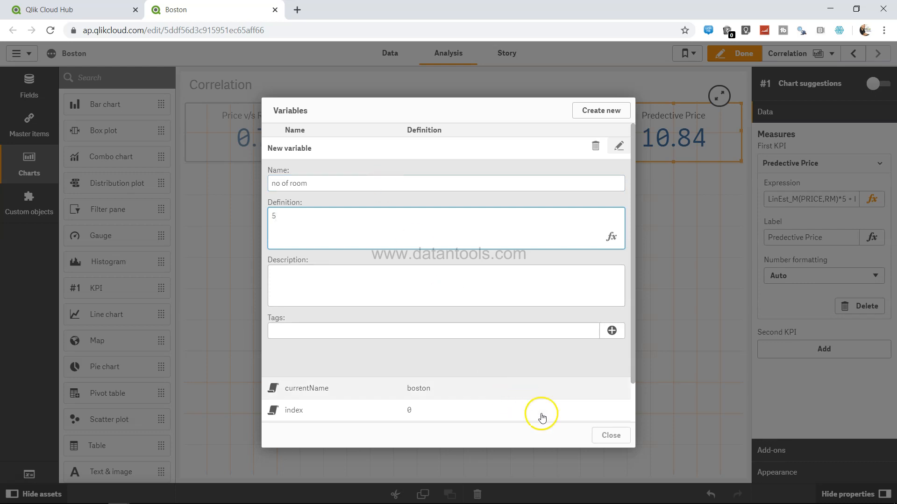
left_click(602, 116)
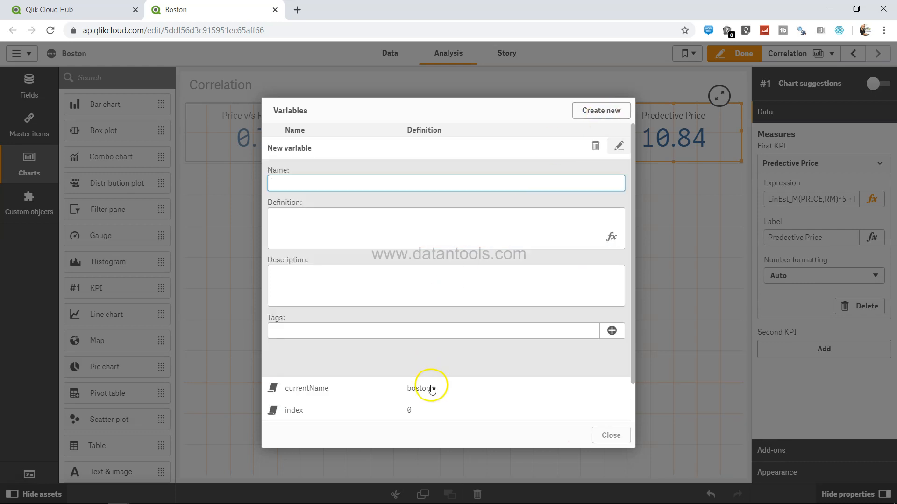
scroll(434, 402, "down", 1)
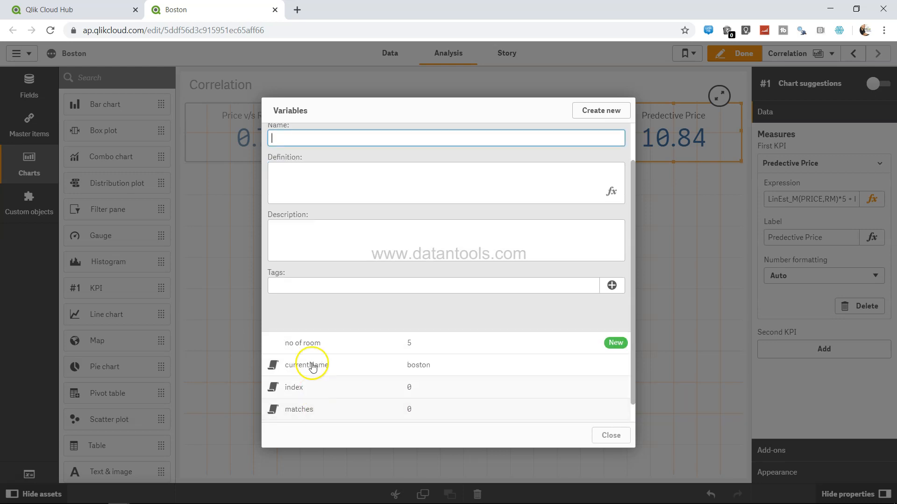
left_click(612, 436)
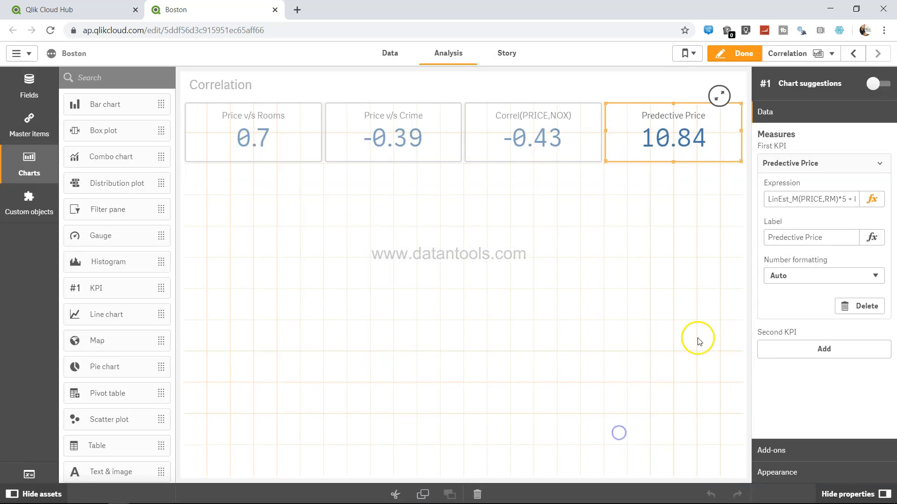
Replace the constant 5 in the Predective Price expression with the variable no of room
left_click(868, 200)
left_click(125, 90)
key("BackSpace")
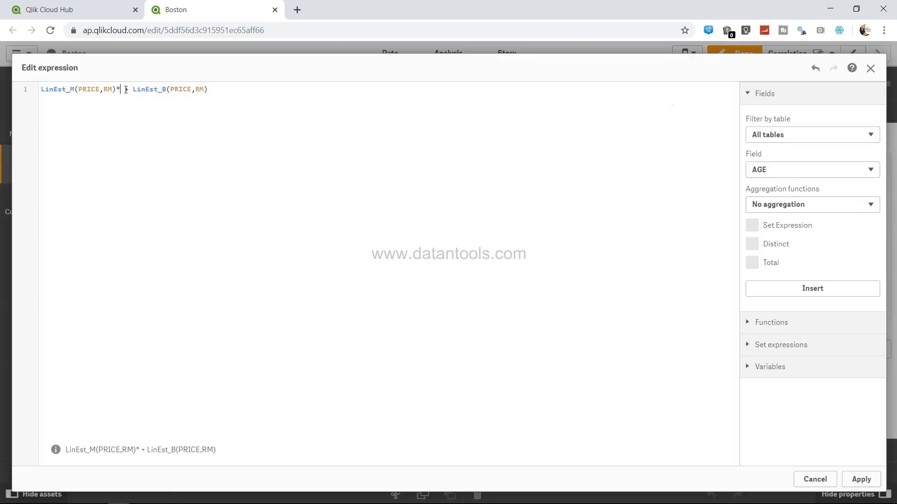
type("no")
key("Down")
key("Down")
key("Up")
key("Up")
key("Return")
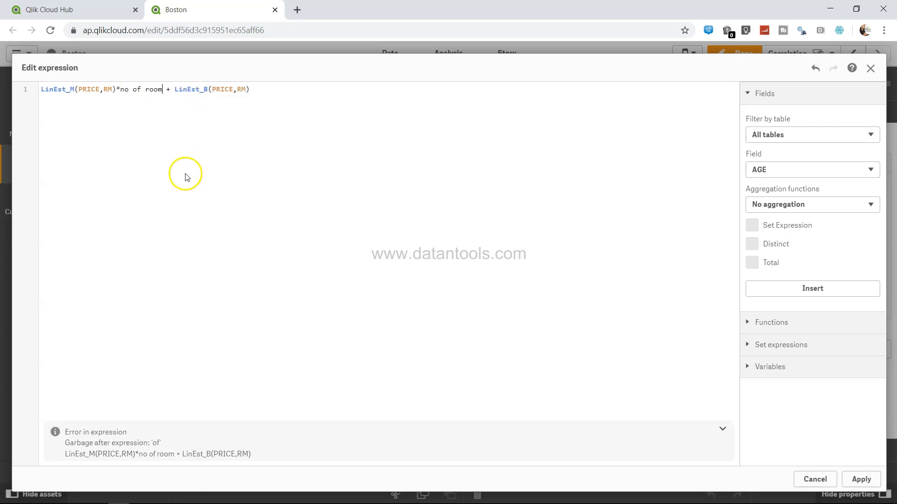
Enclose the variable in square brackets so the expression reads LinEst_M(PRICE,RM)*[no of room] + LinEst_B(PRICE,RM), and apply it
left_click(120, 89)
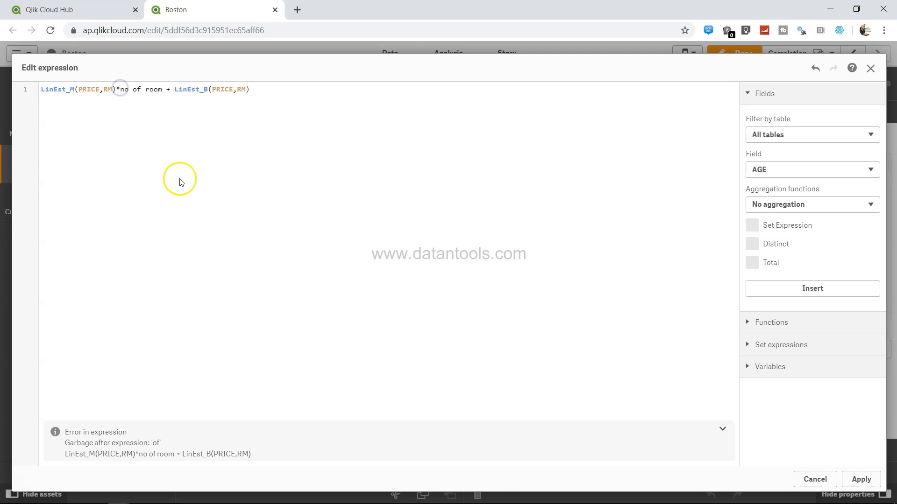
type("[")
key("Right")
key("Right")
key("Right")
key("Right")
key("Right")
key("Right")
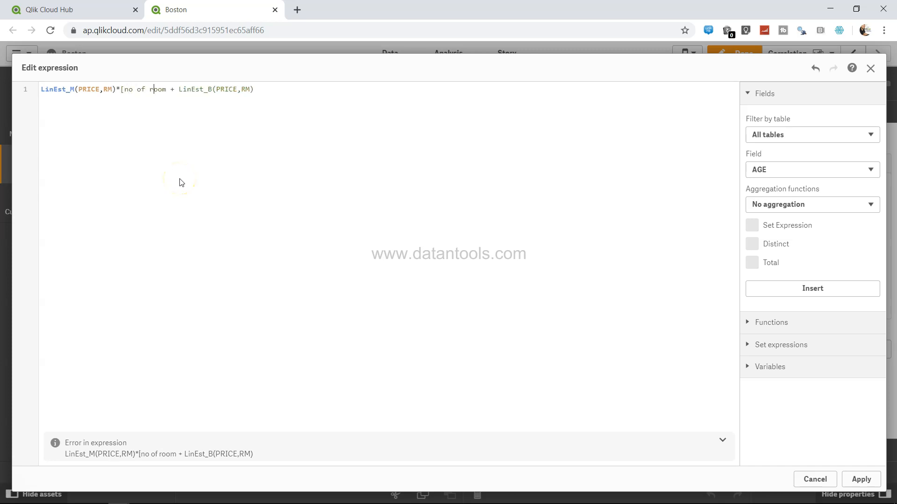
type("]")
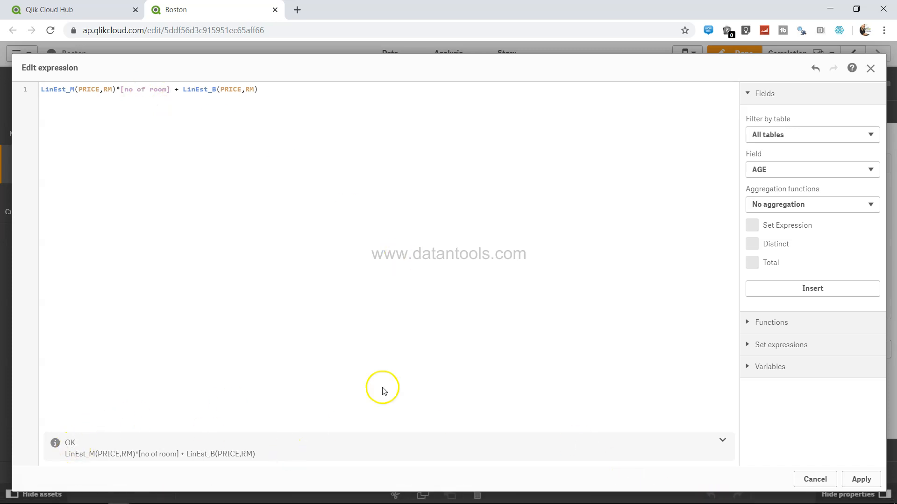
left_click(854, 480)
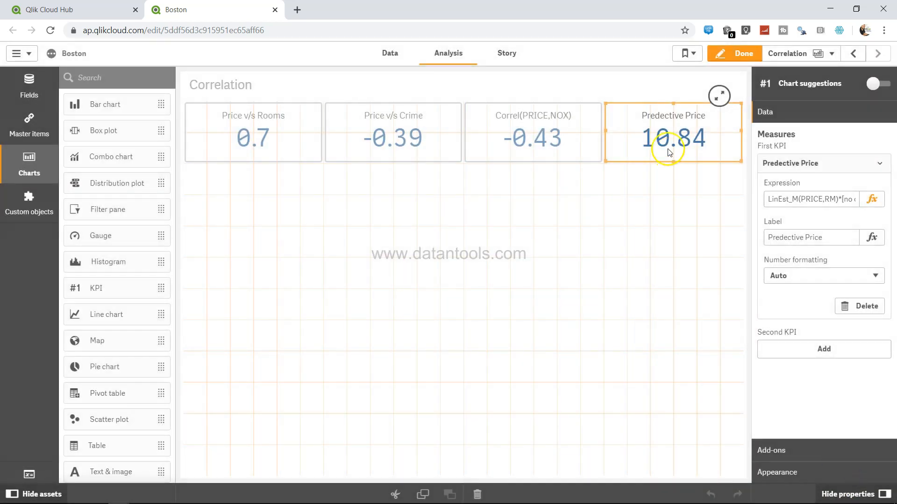
Change the definition of the no of room variable to 8, close the variables list and deselect the KPI
left_click(29, 475)
left_click(351, 237)
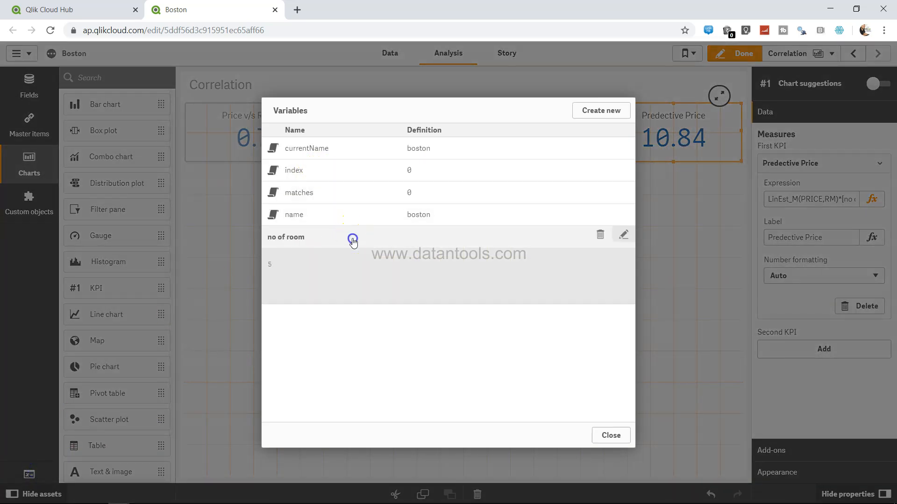
left_click(282, 263)
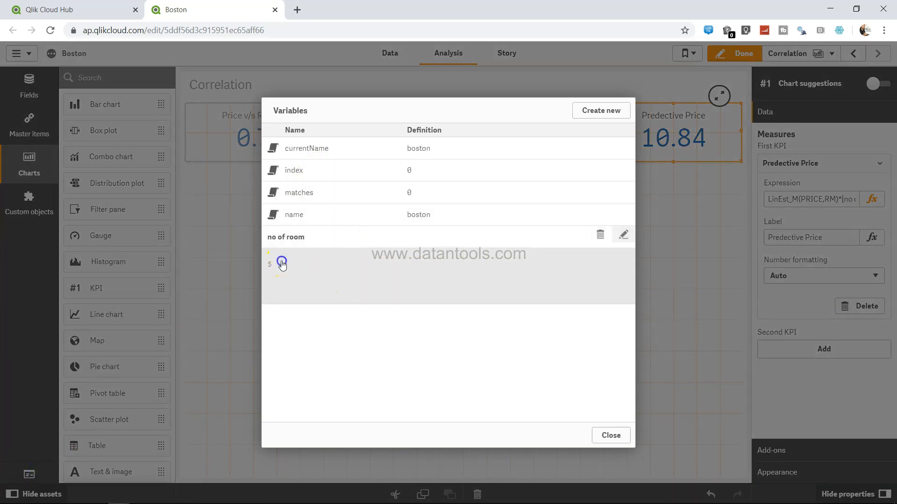
left_click(623, 235)
left_click(295, 285)
left_click(622, 234)
left_click(322, 280)
key("BackSpace")
type("8")
left_click(546, 332)
left_click(606, 436)
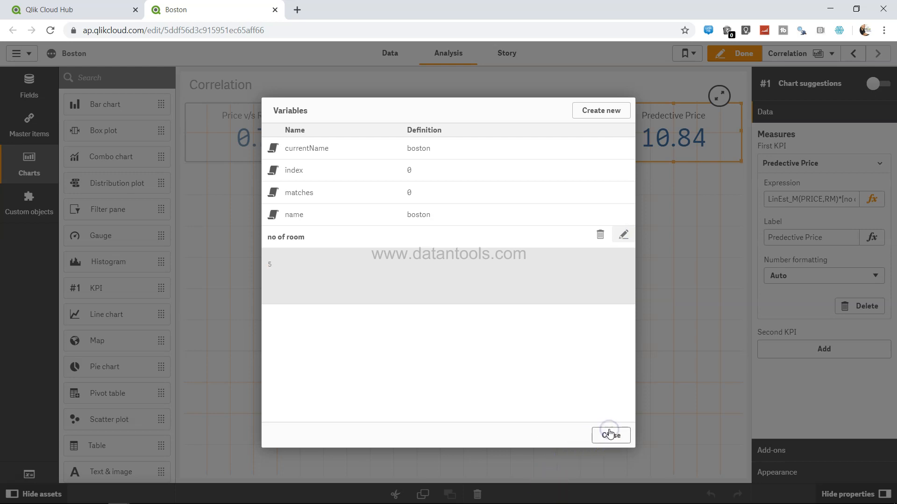
left_click(608, 436)
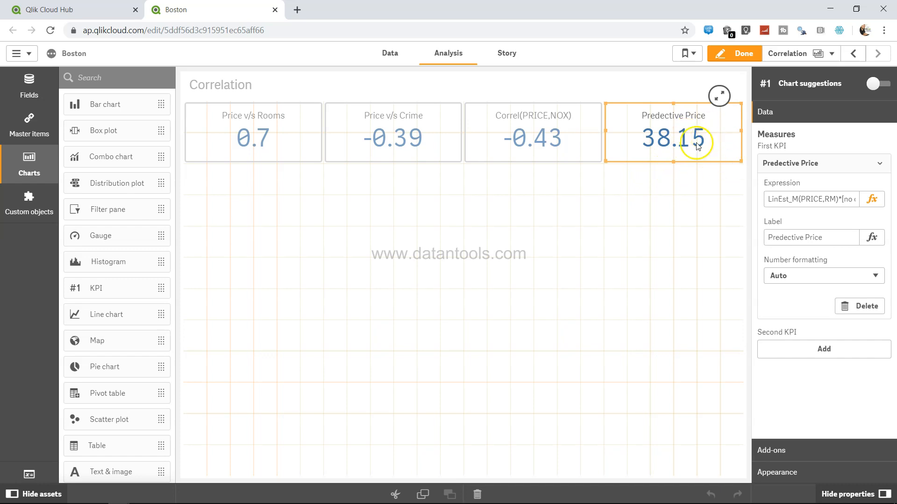
left_click(634, 221)
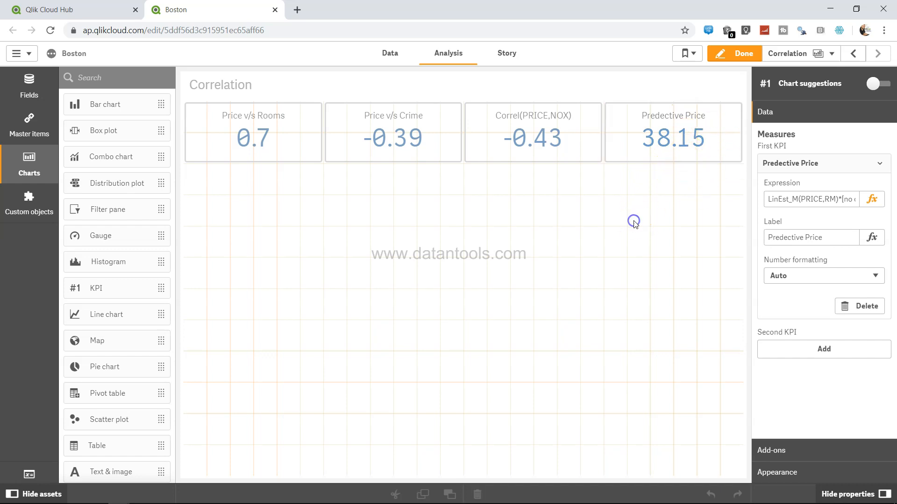